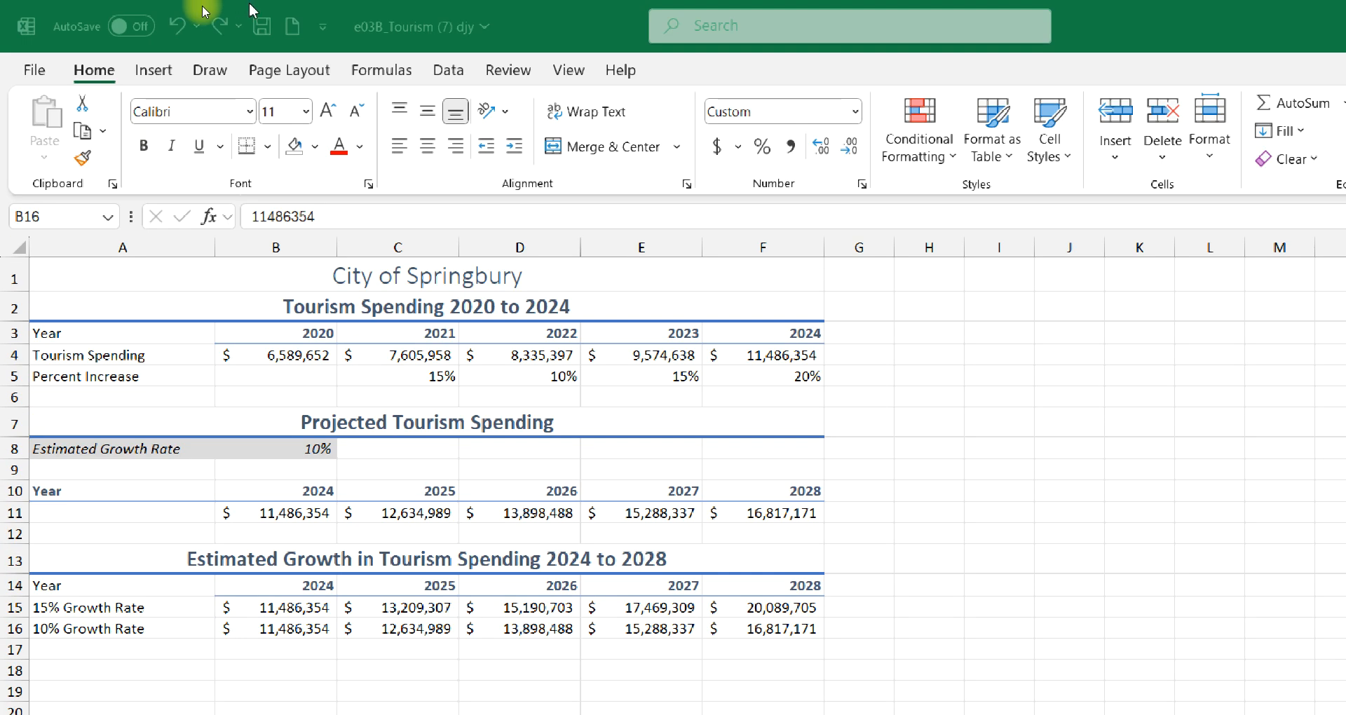
Change the workbook's theme colors to Red
key("ctrl+shift+Right")
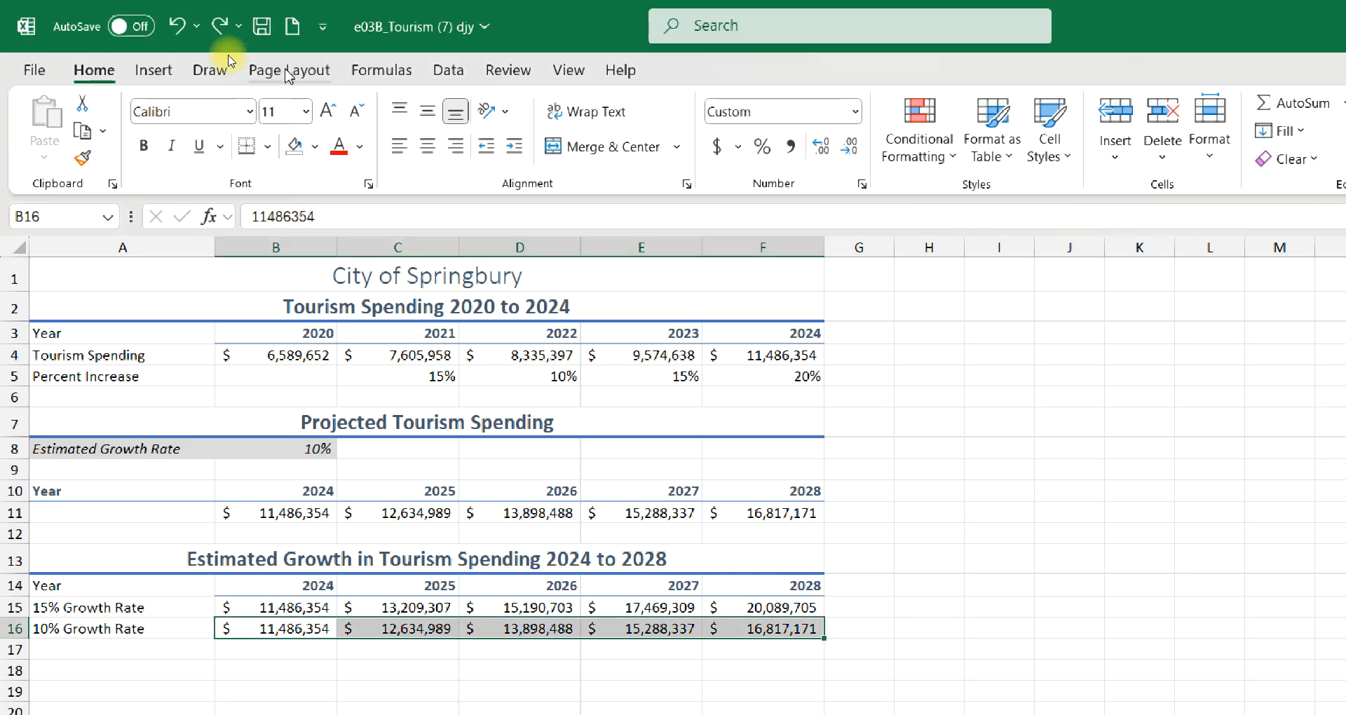
left_click(286, 71)
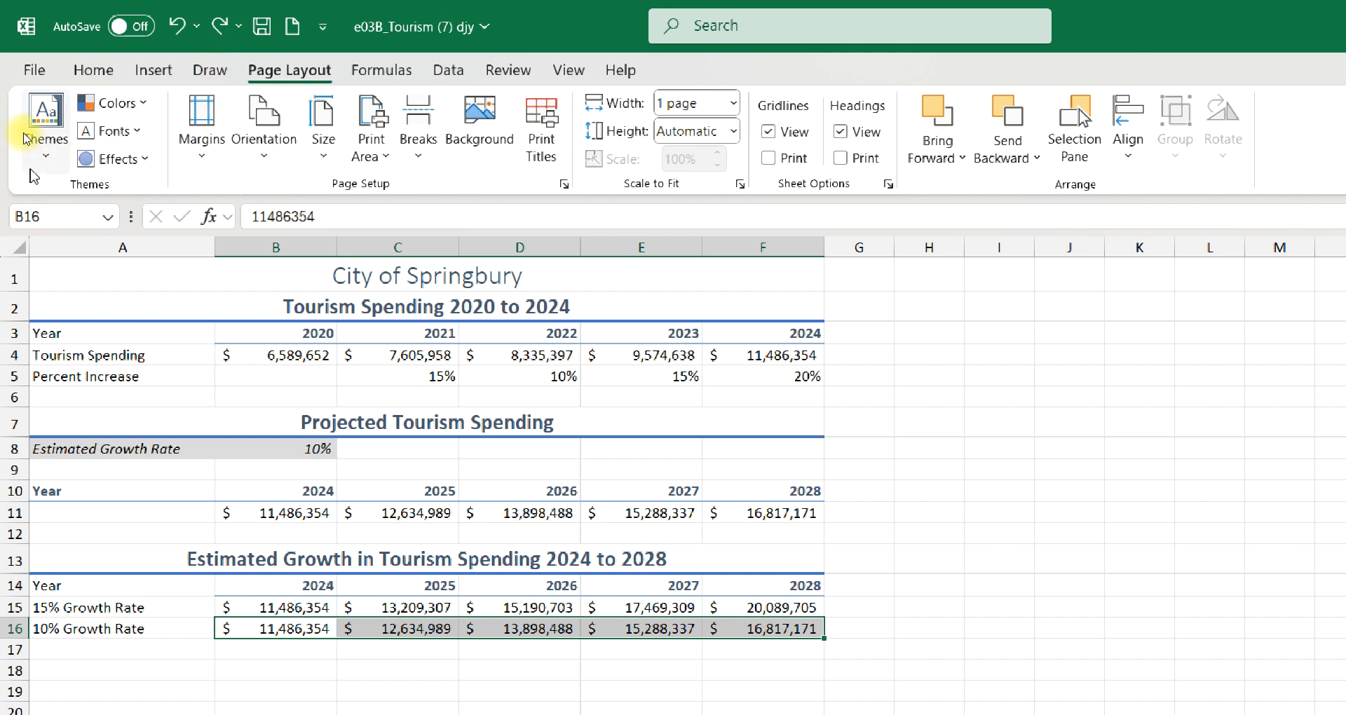
left_click(114, 98)
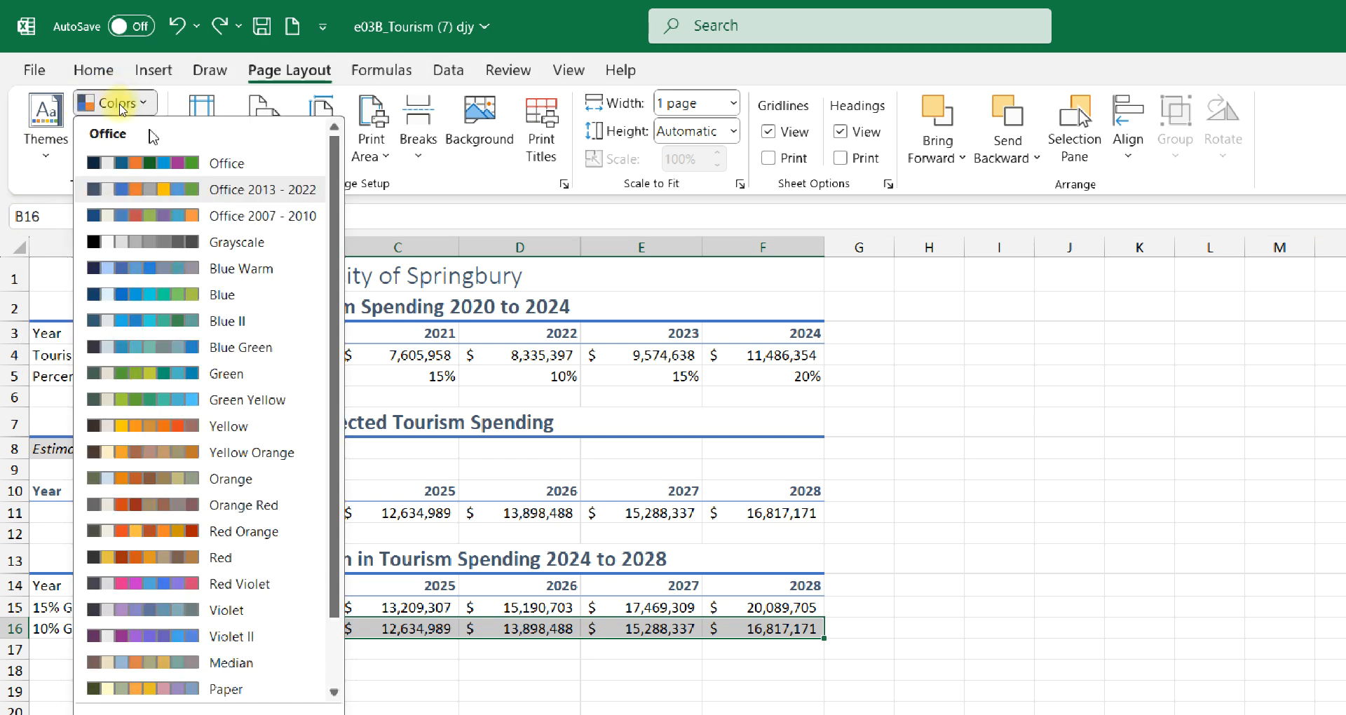
left_click(140, 556)
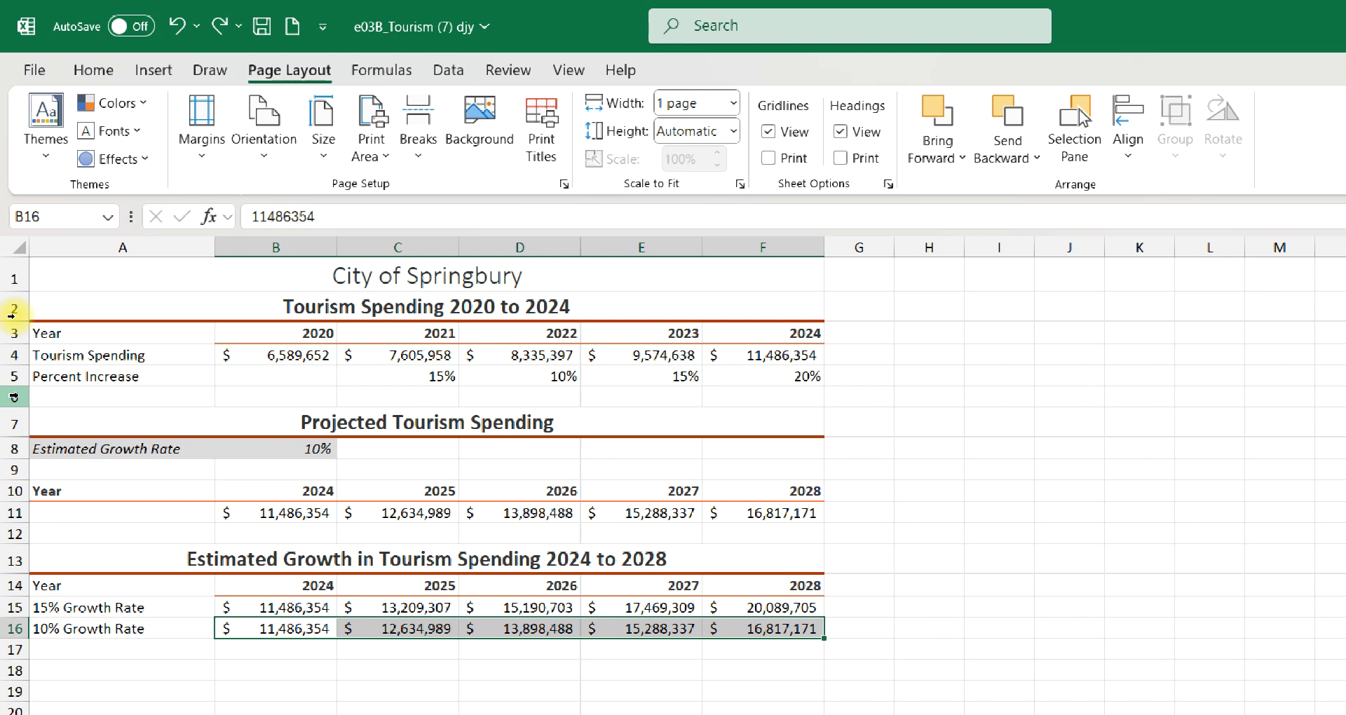
Insert 16 blank rows above row 6, before the Projected Tourism Spending section, keeping the Format Same As Above option
left_click_drag(14, 397, 3, 714)
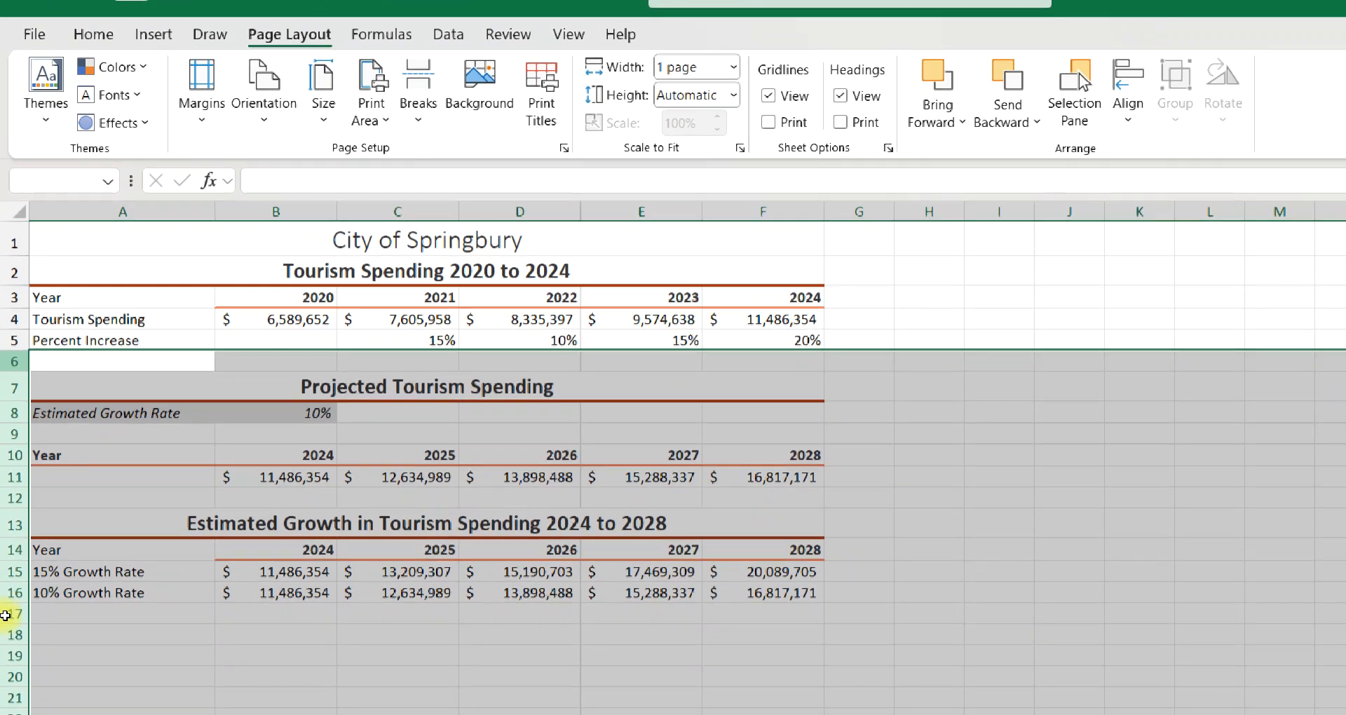
left_click_drag(6, 616, 1, 694)
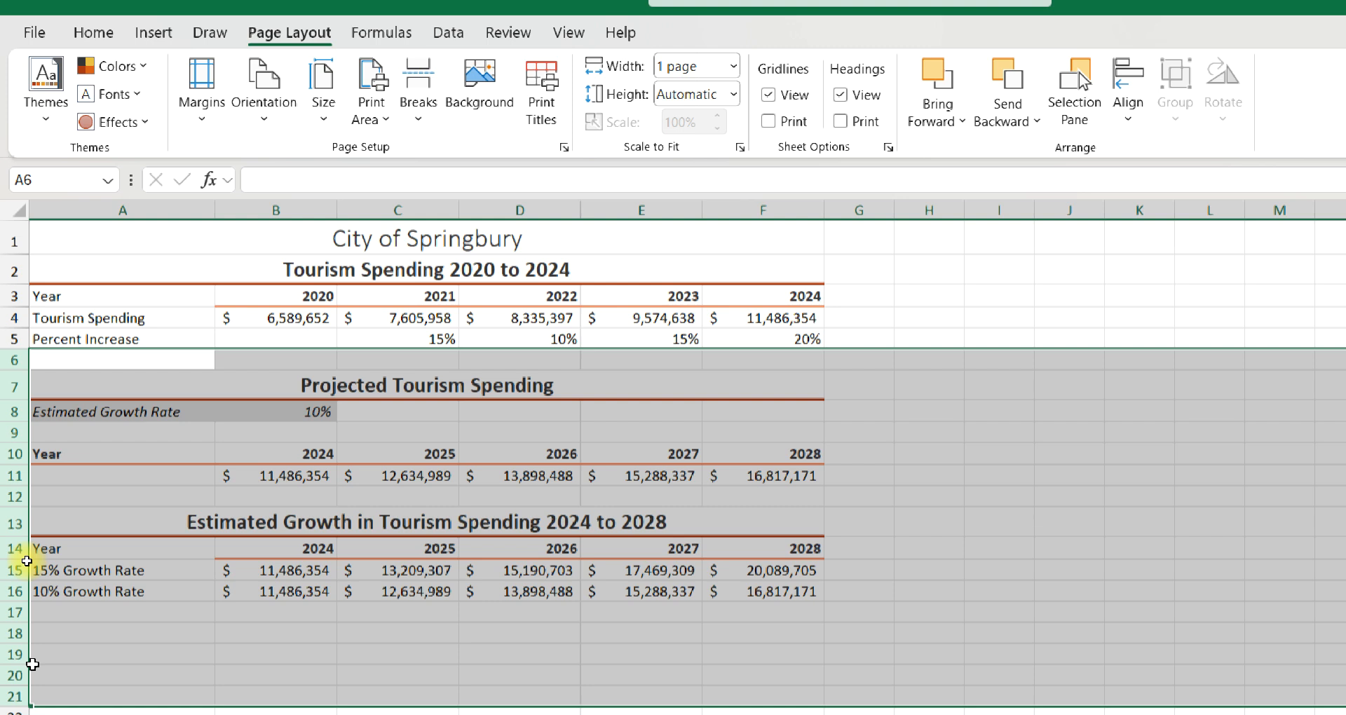
right_click(15, 398)
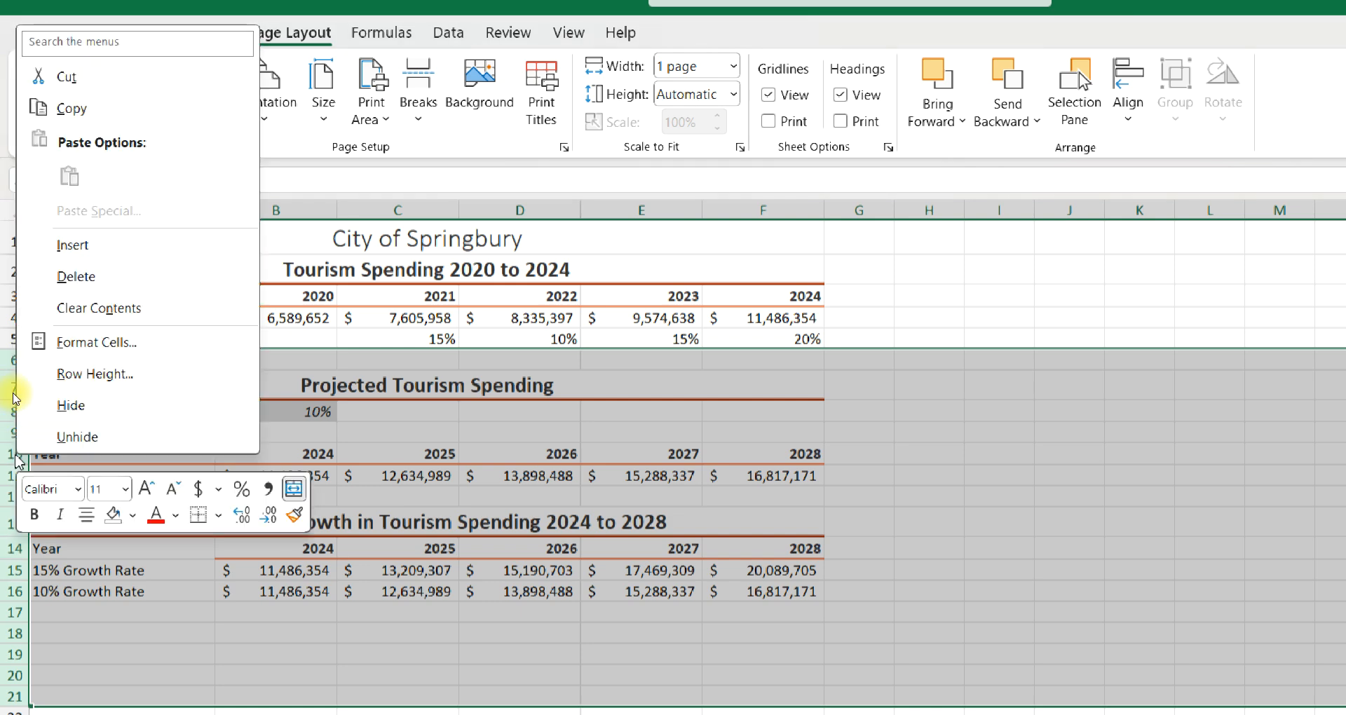
left_click(77, 244)
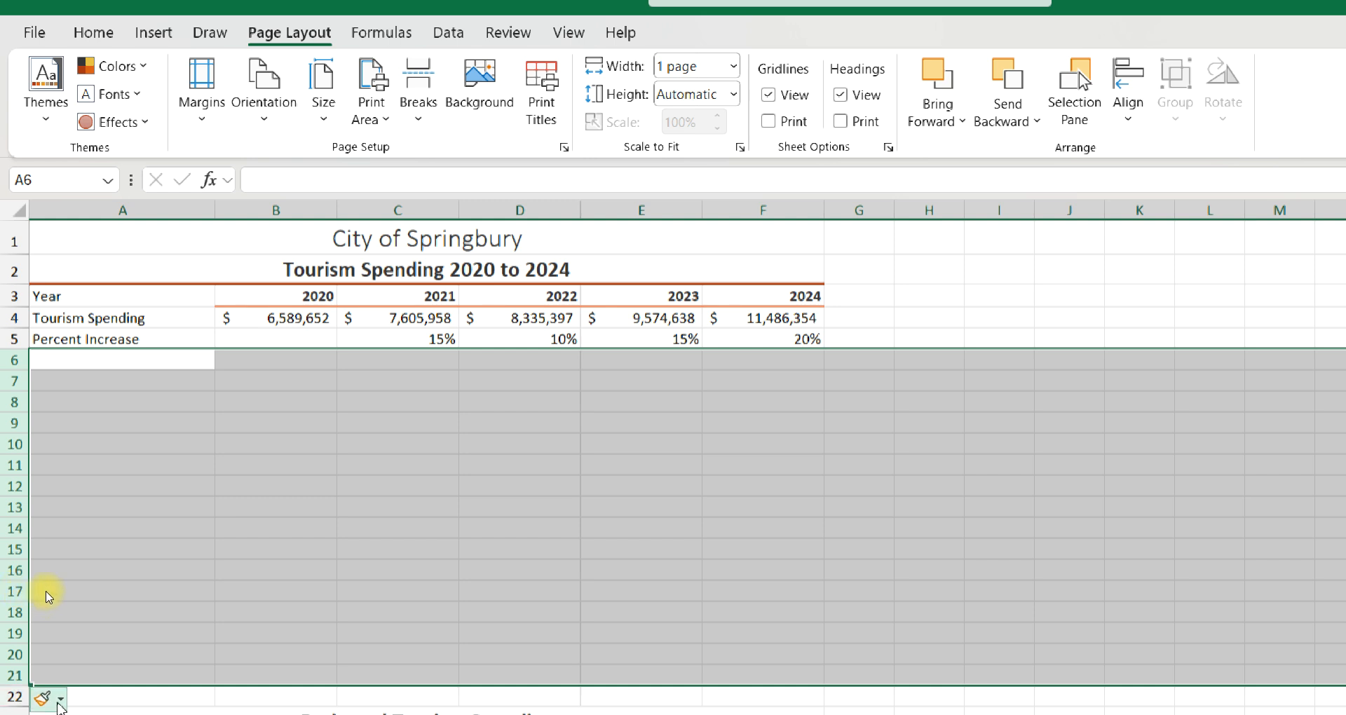
left_click(60, 700)
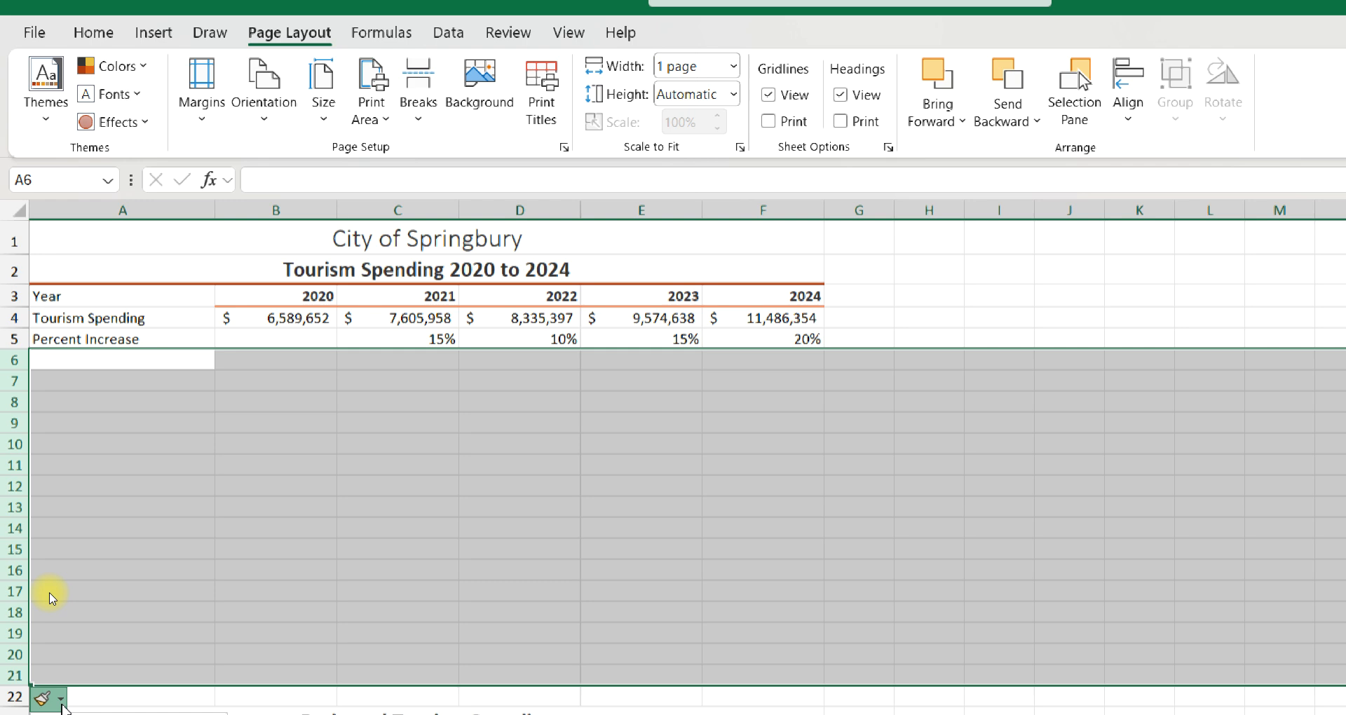
left_click(42, 698)
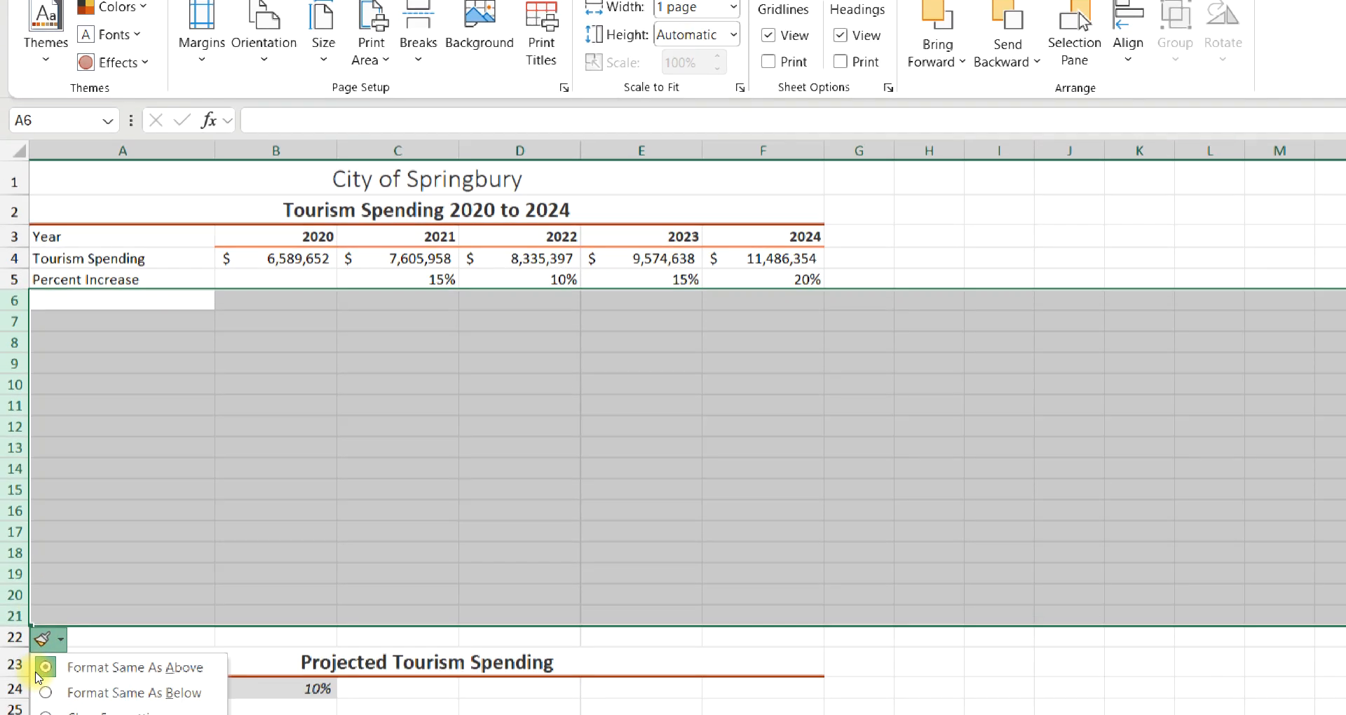
left_click(44, 664)
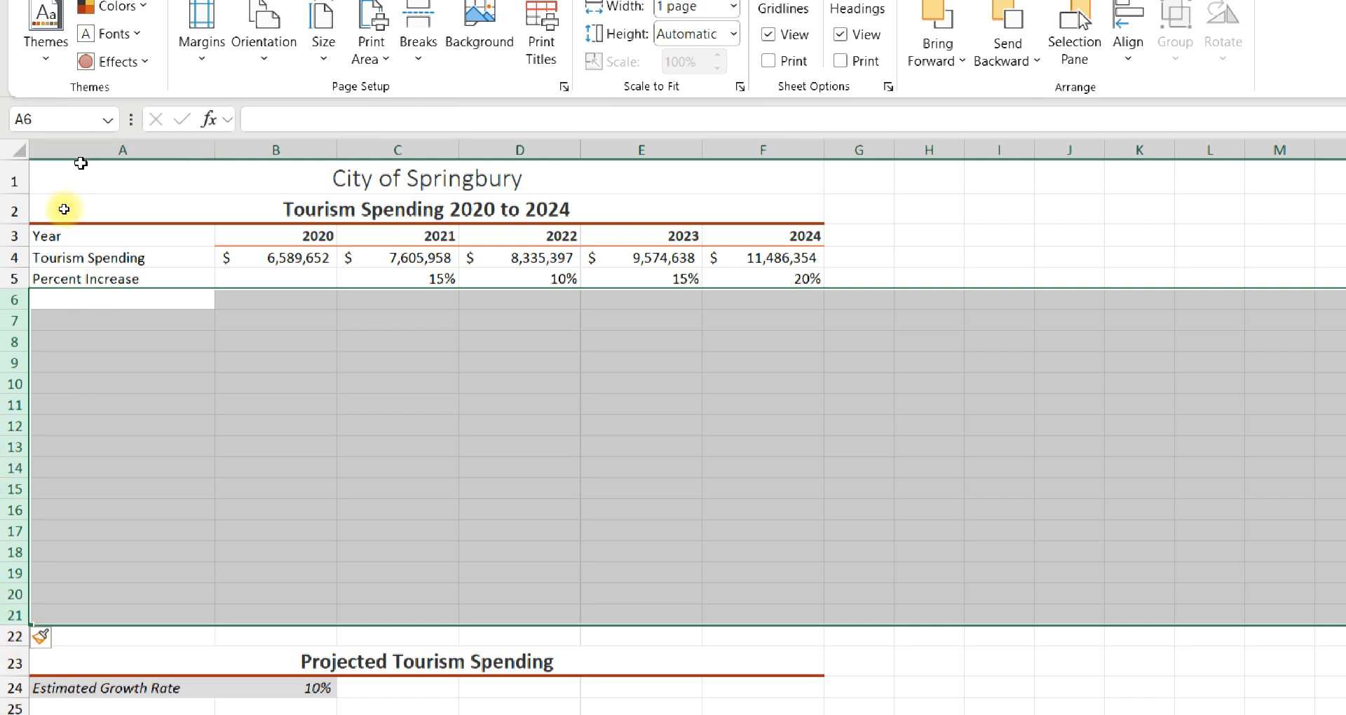
Insert a 2-D Line with Markers chart from A4:F4 and move it into the blank rows below the percent increase data, starting at row 6
left_click(70, 180)
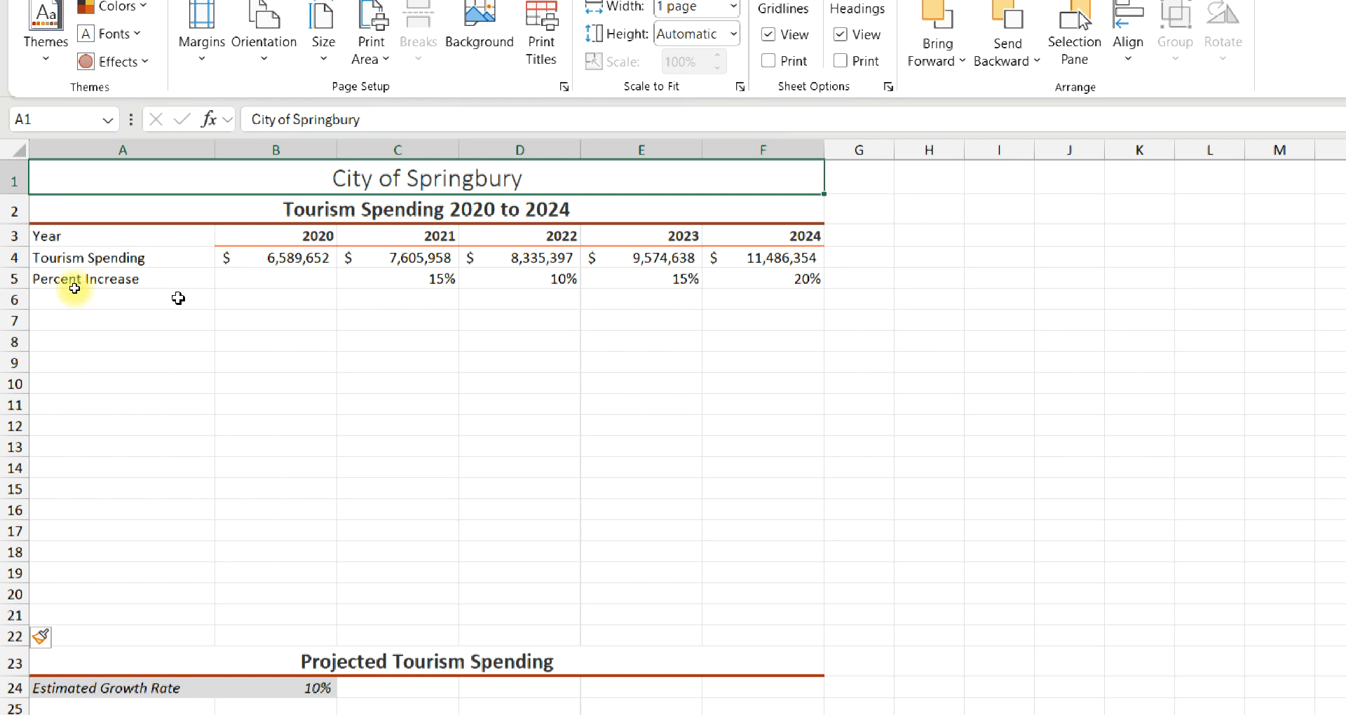
left_click_drag(97, 257, 815, 260)
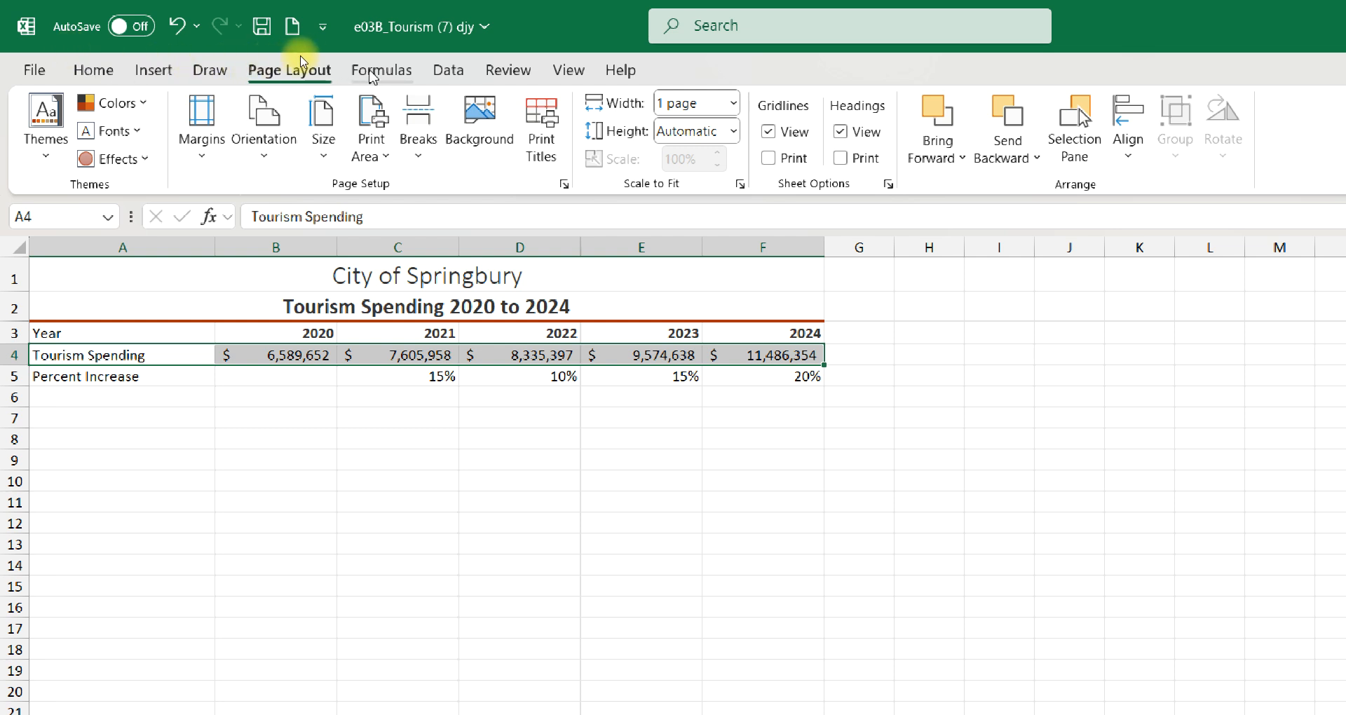
left_click(147, 72)
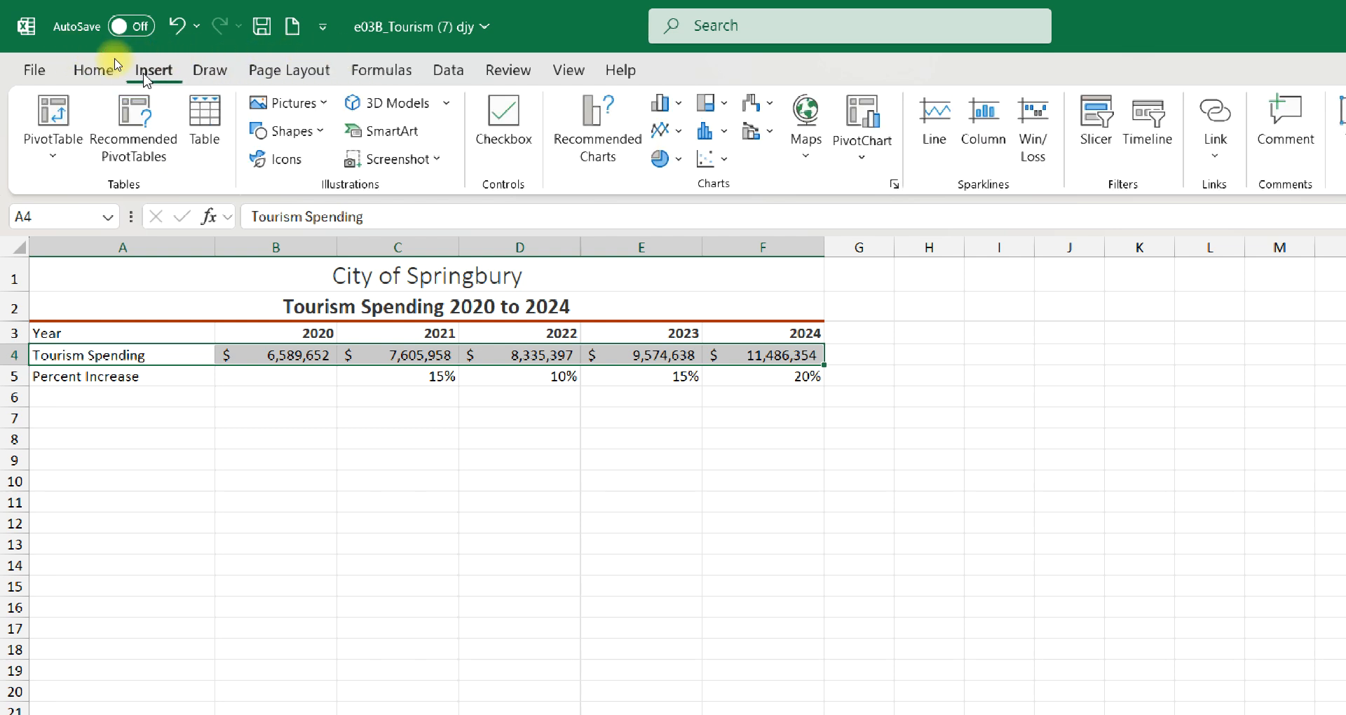
left_click(680, 132)
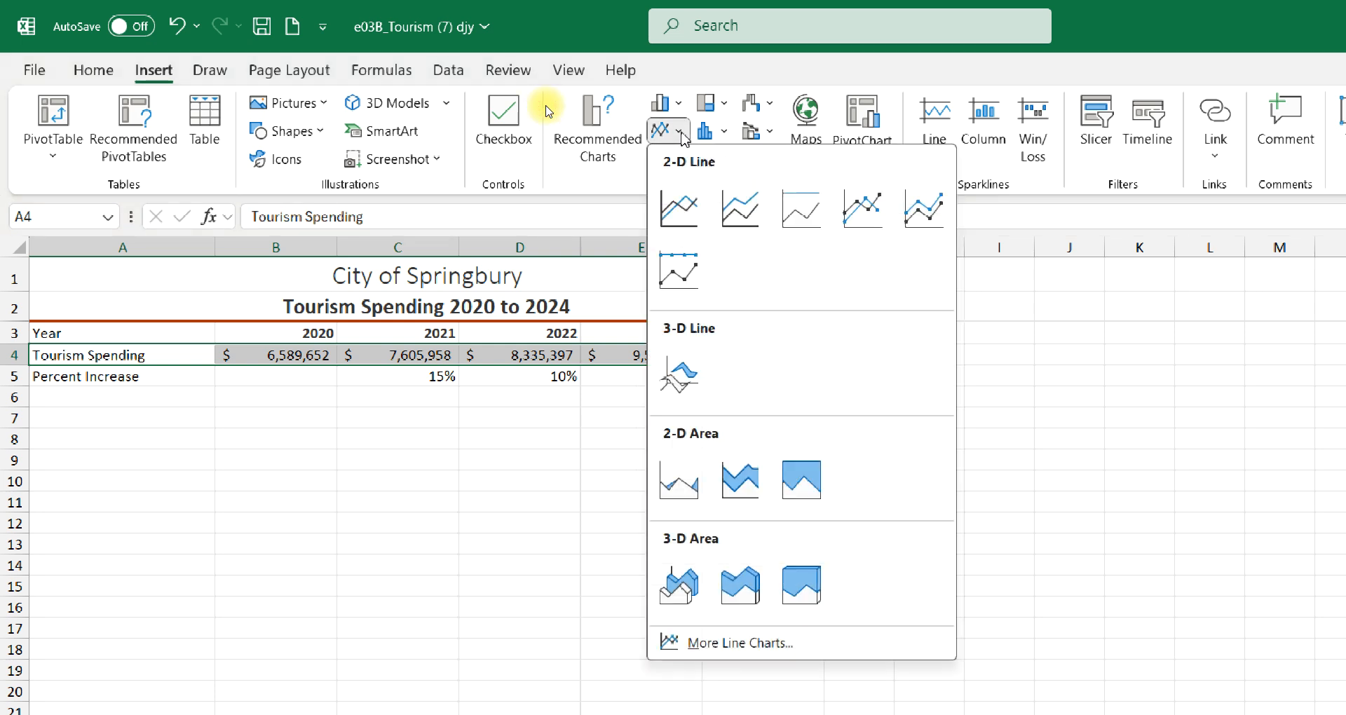
left_click(872, 221)
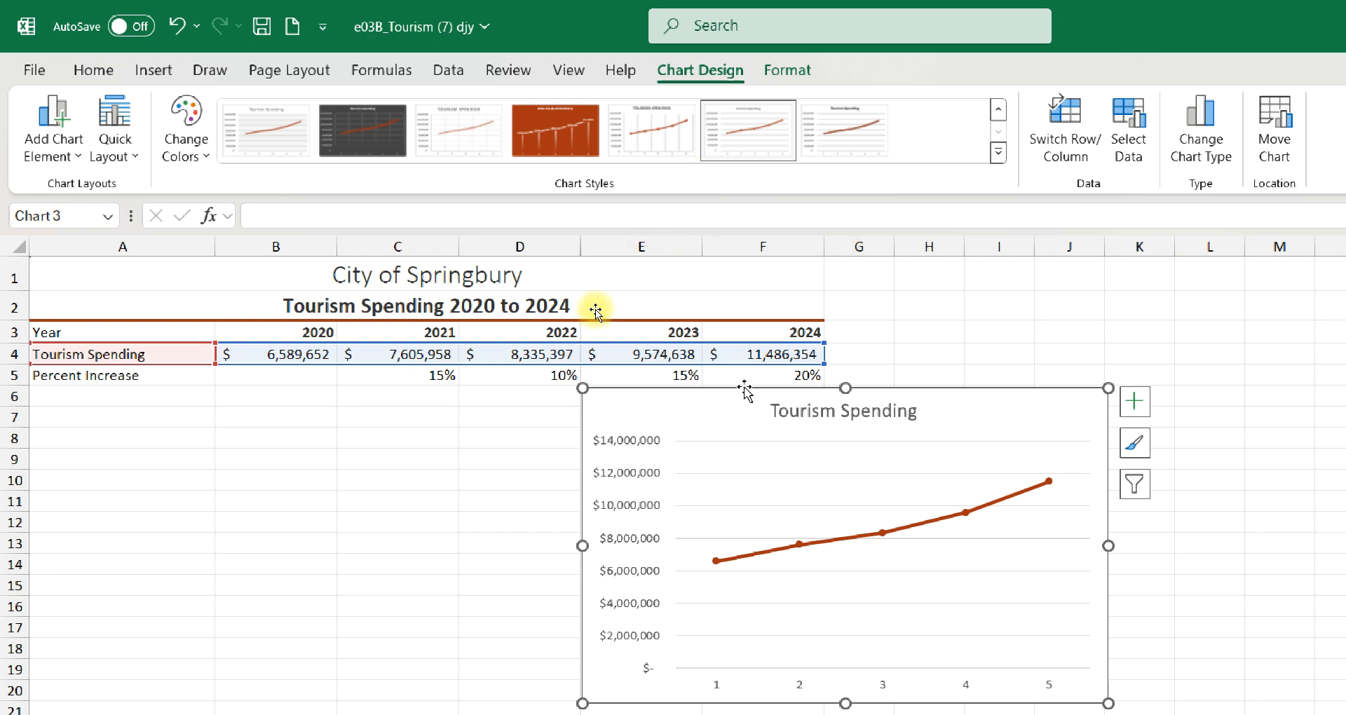
left_click_drag(745, 390, 298, 392)
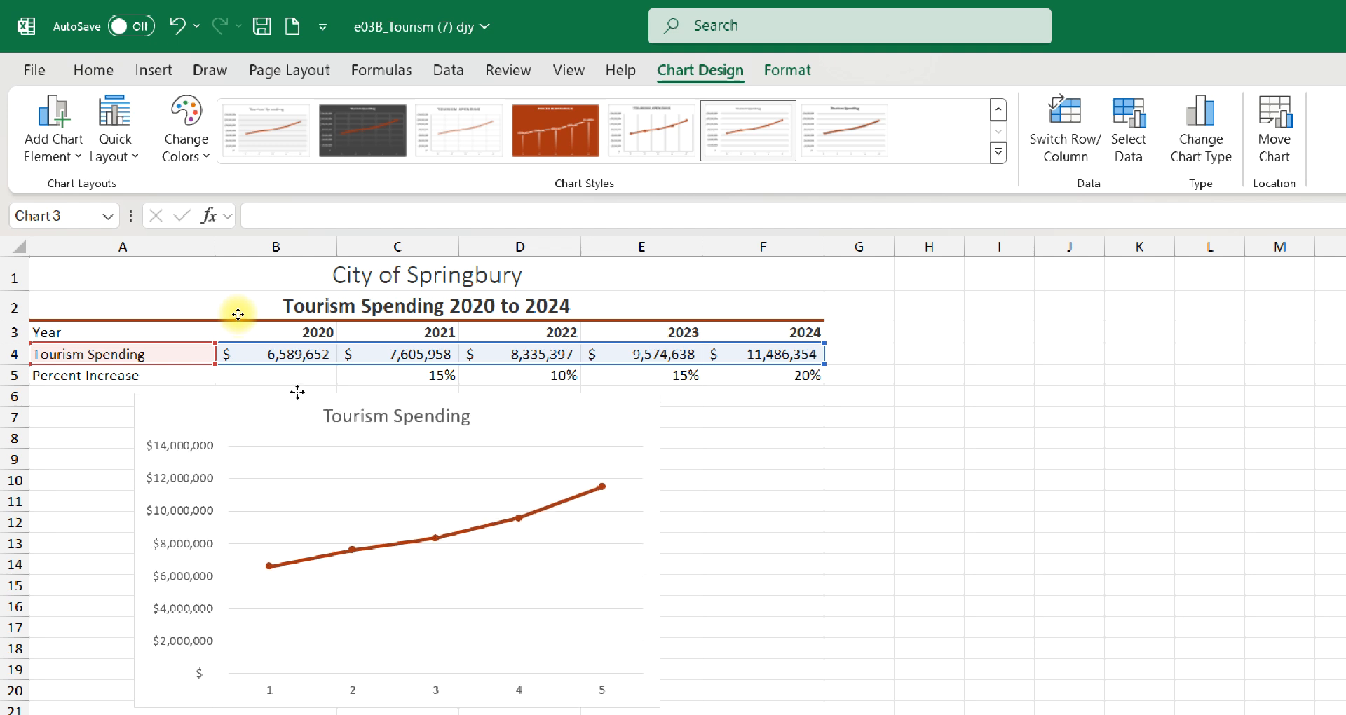
left_click_drag(297, 392, 297, 392)
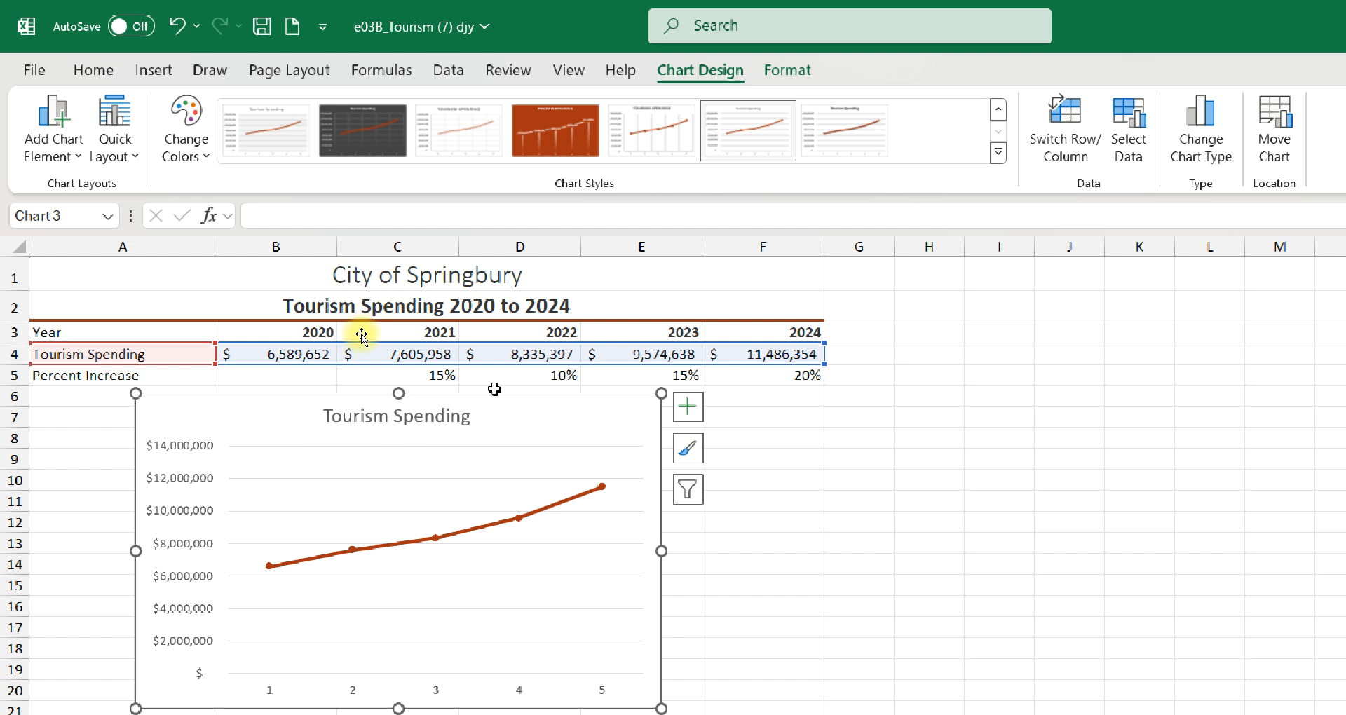
Edit the chart title so that "Springbury" precedes "Tourism Spending"
right_click(366, 424)
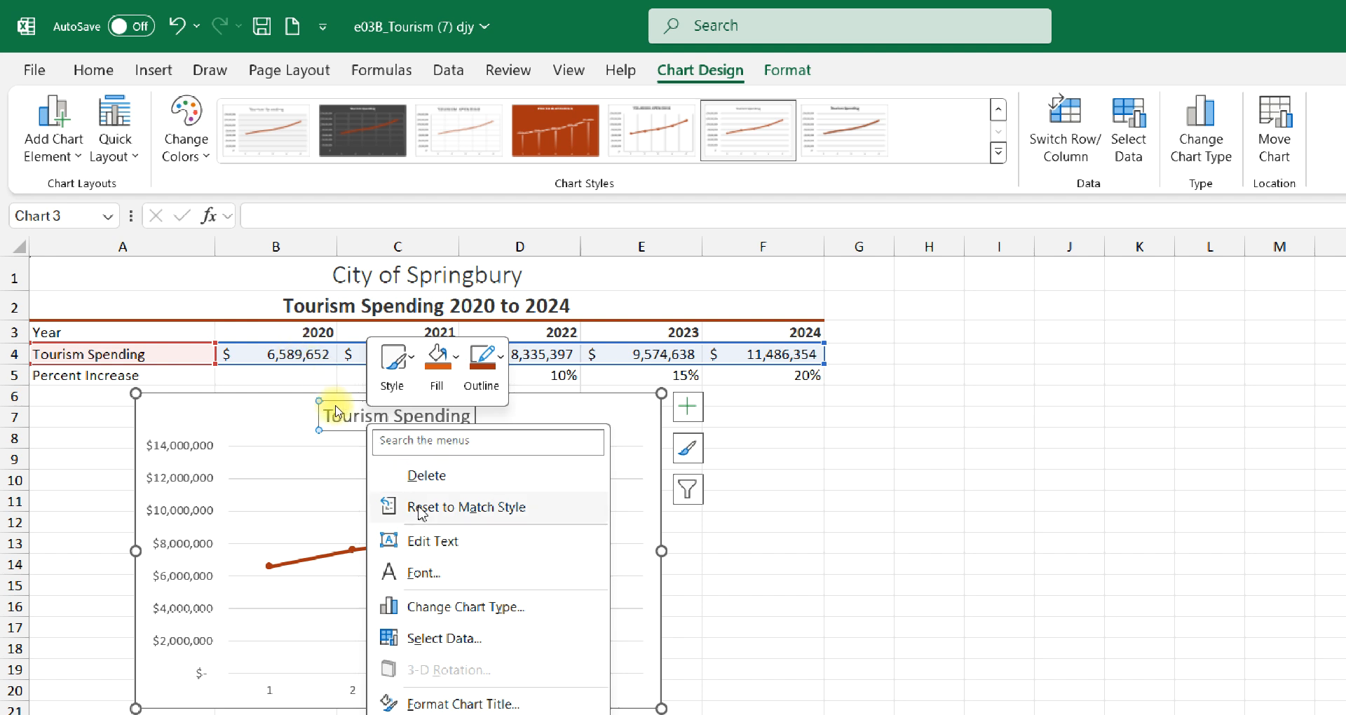
left_click(441, 550)
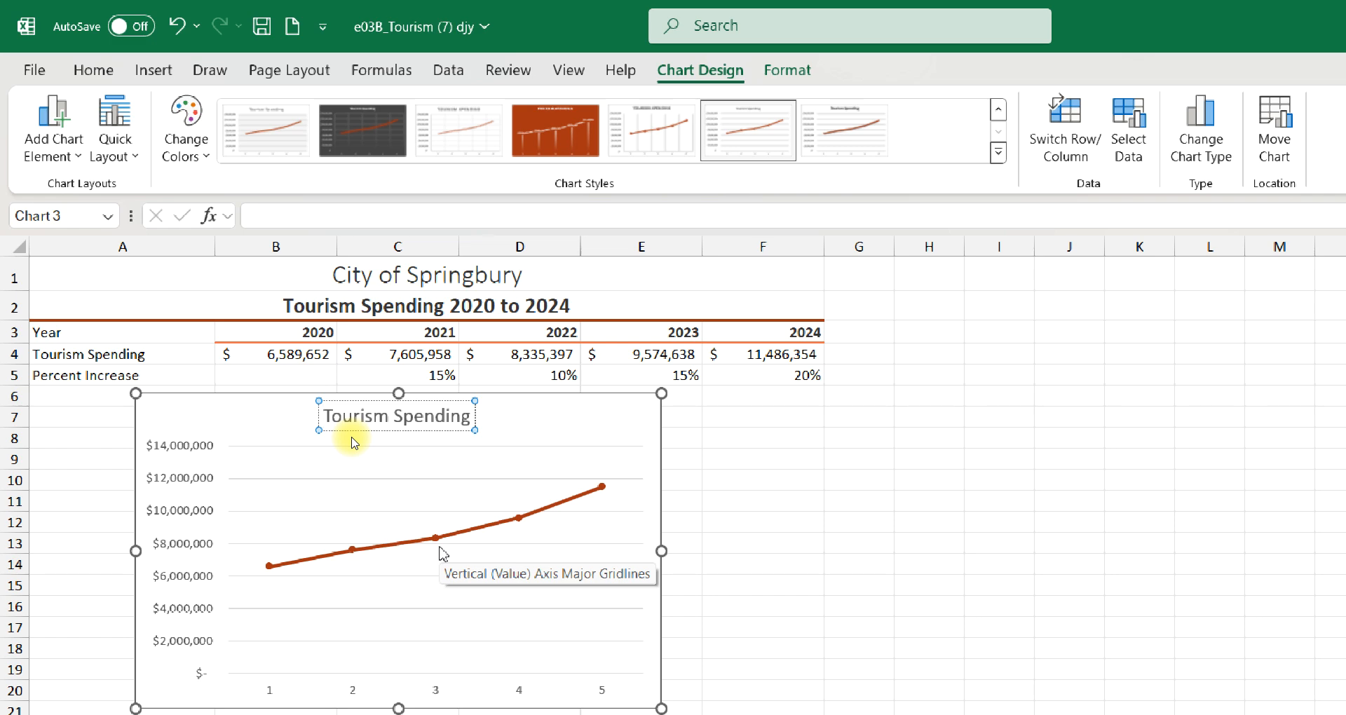
type("Spr")
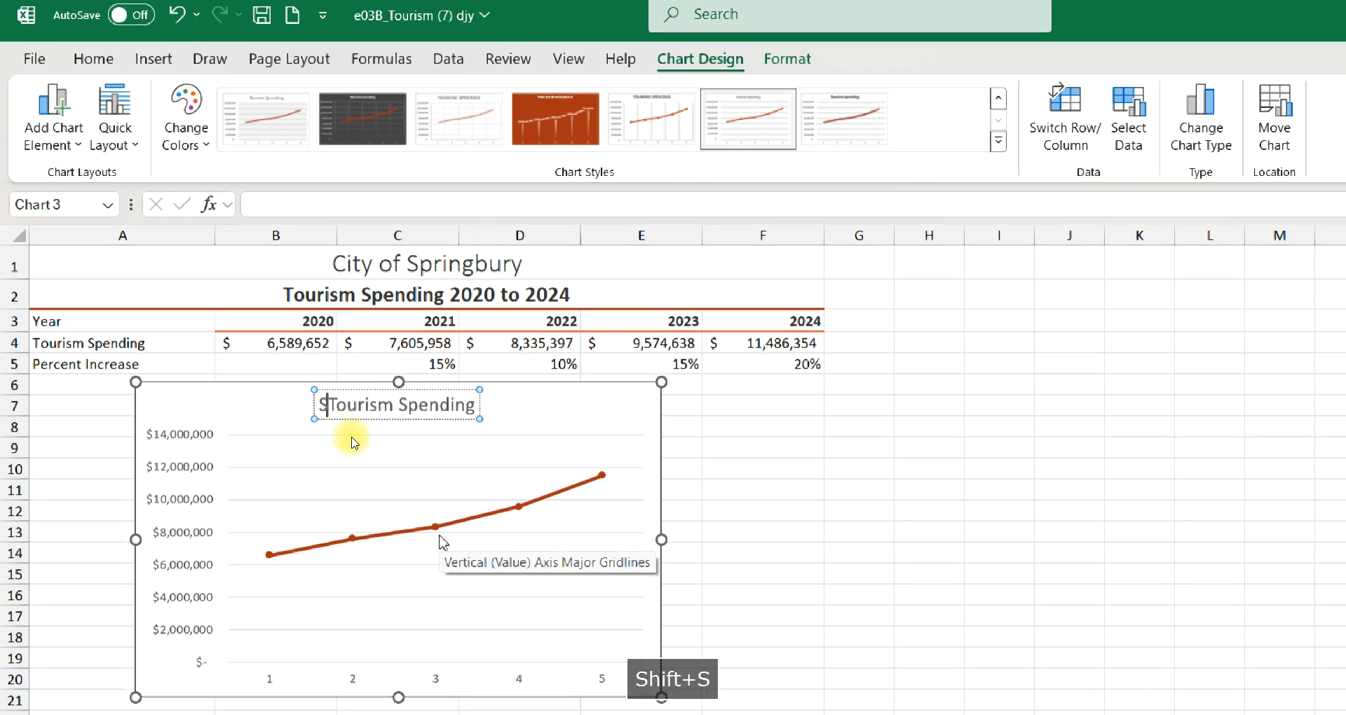
type("ingbury")
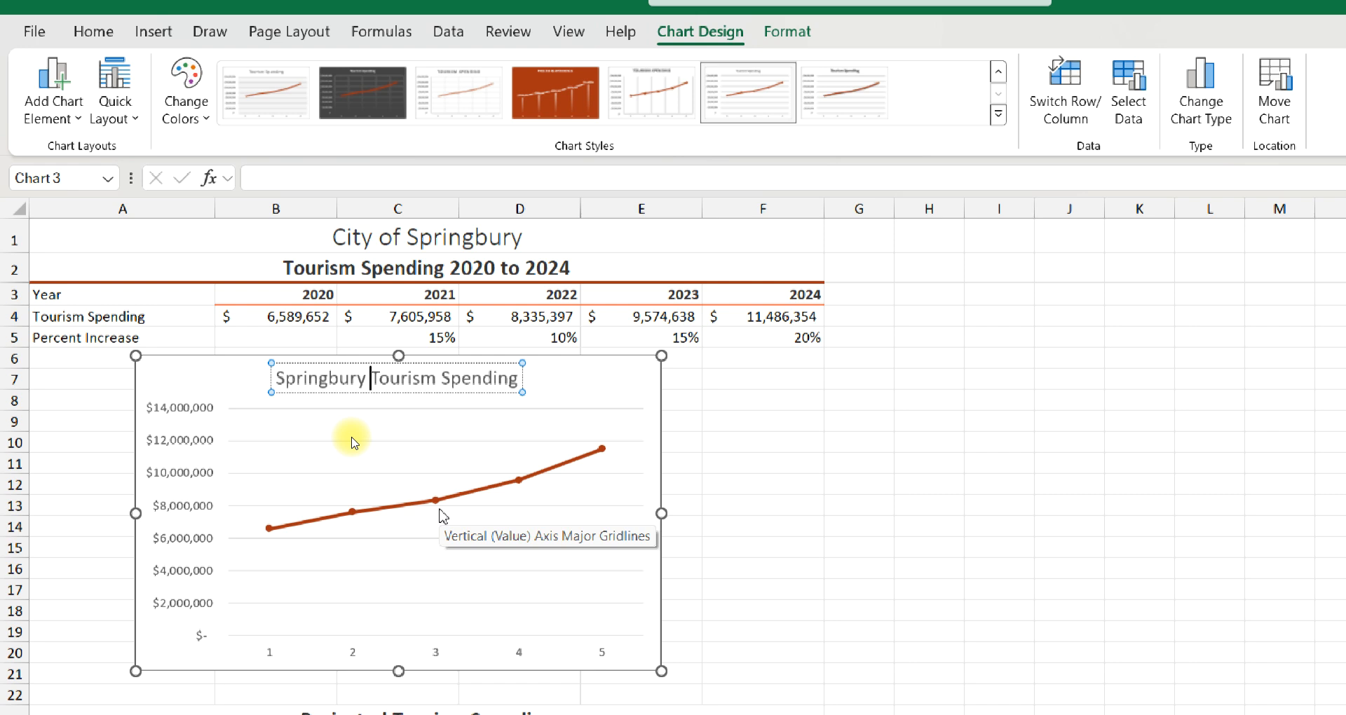
Add "2020 to 2024" as a second line of the chart title and finish editing the text
key("Right")
key("Right")
key("Right")
key("Right")
key("Right")
key("Right")
key("Right")
key("Right")
key("Right")
key("Right")
key("Right")
key("Right")
key("Right")
key("Right")
key("Right")
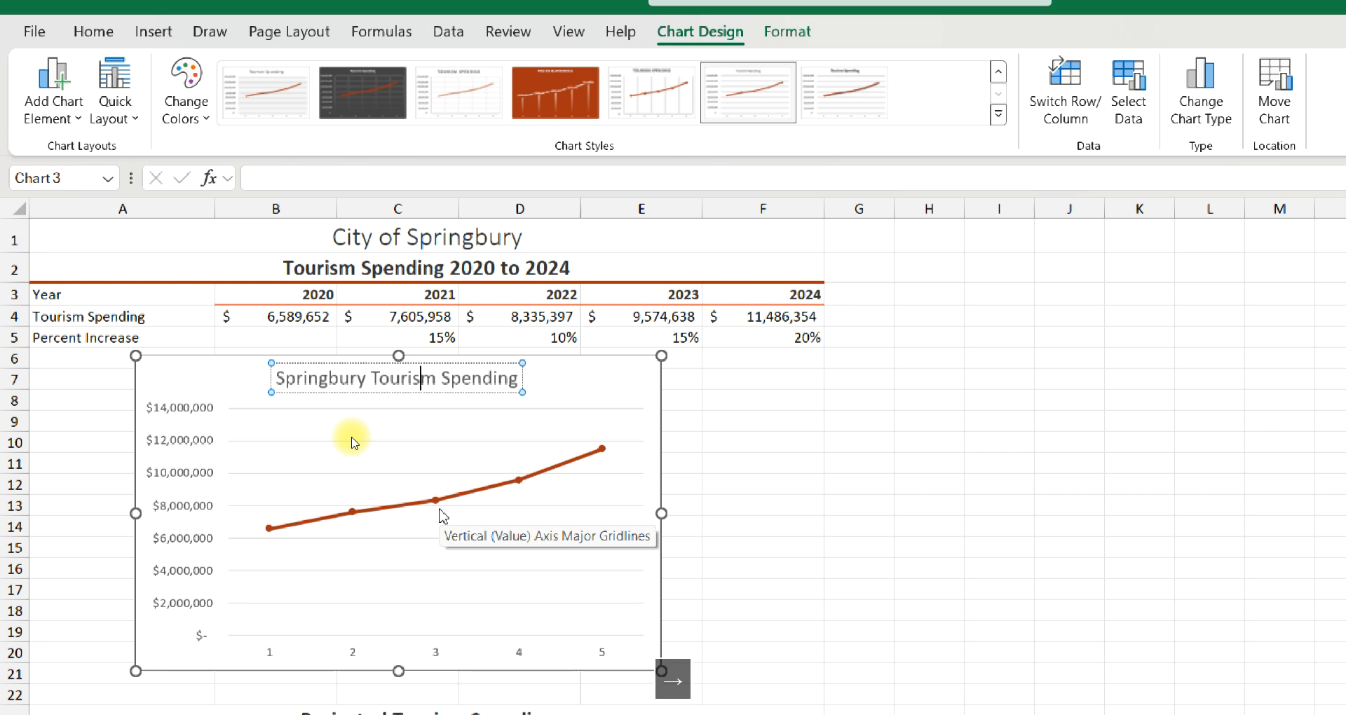
key("Right")
key("Right")
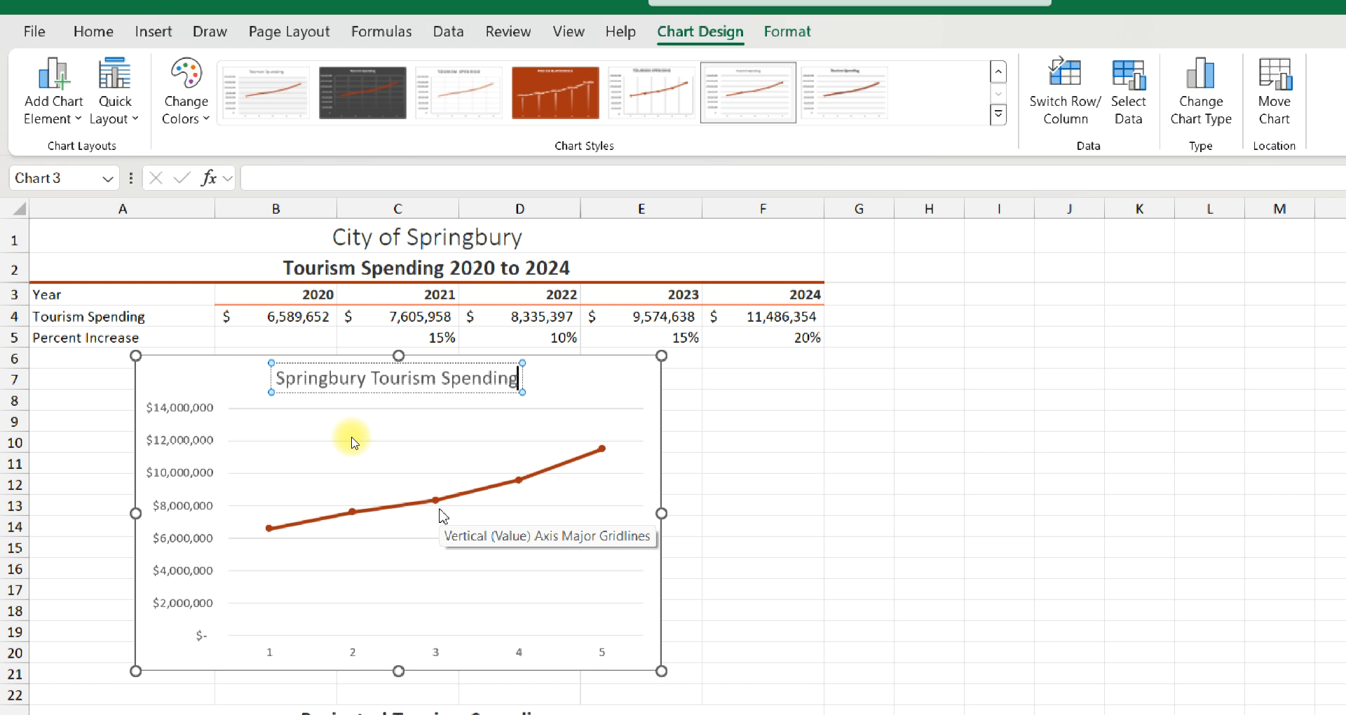
key("Return")
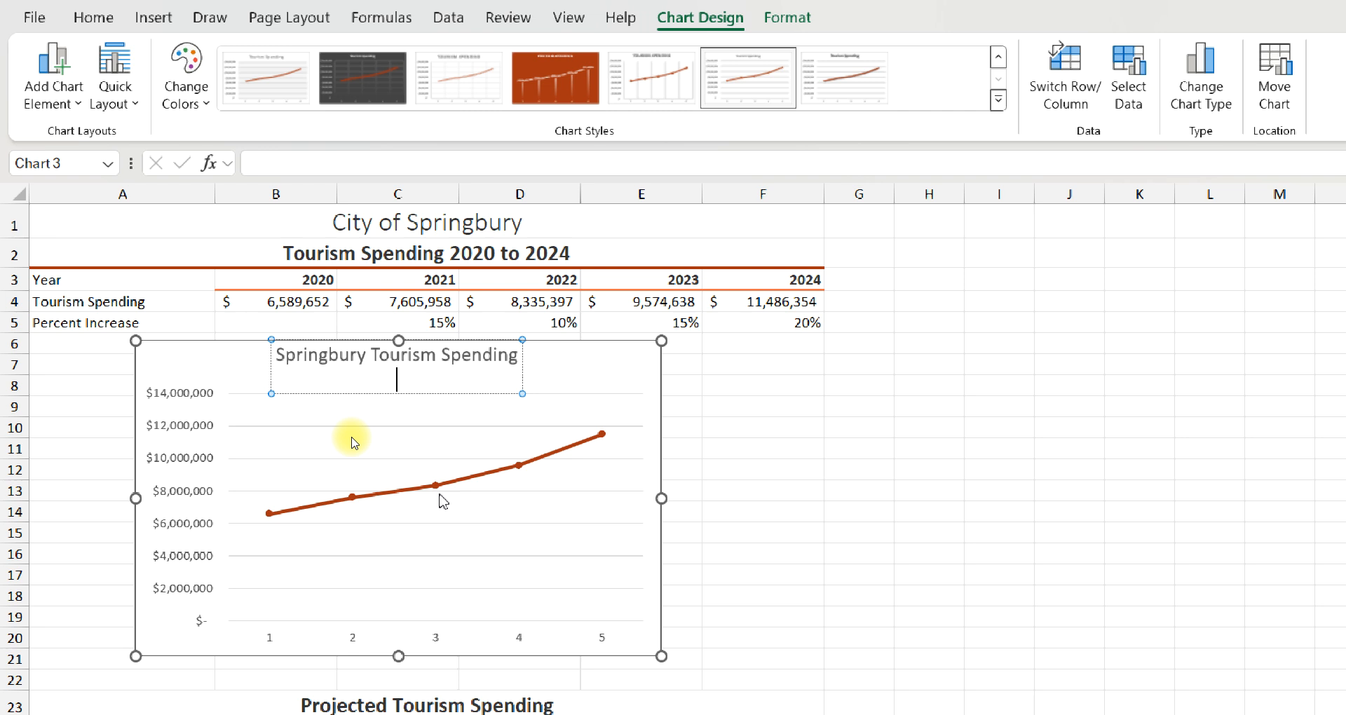
type("202")
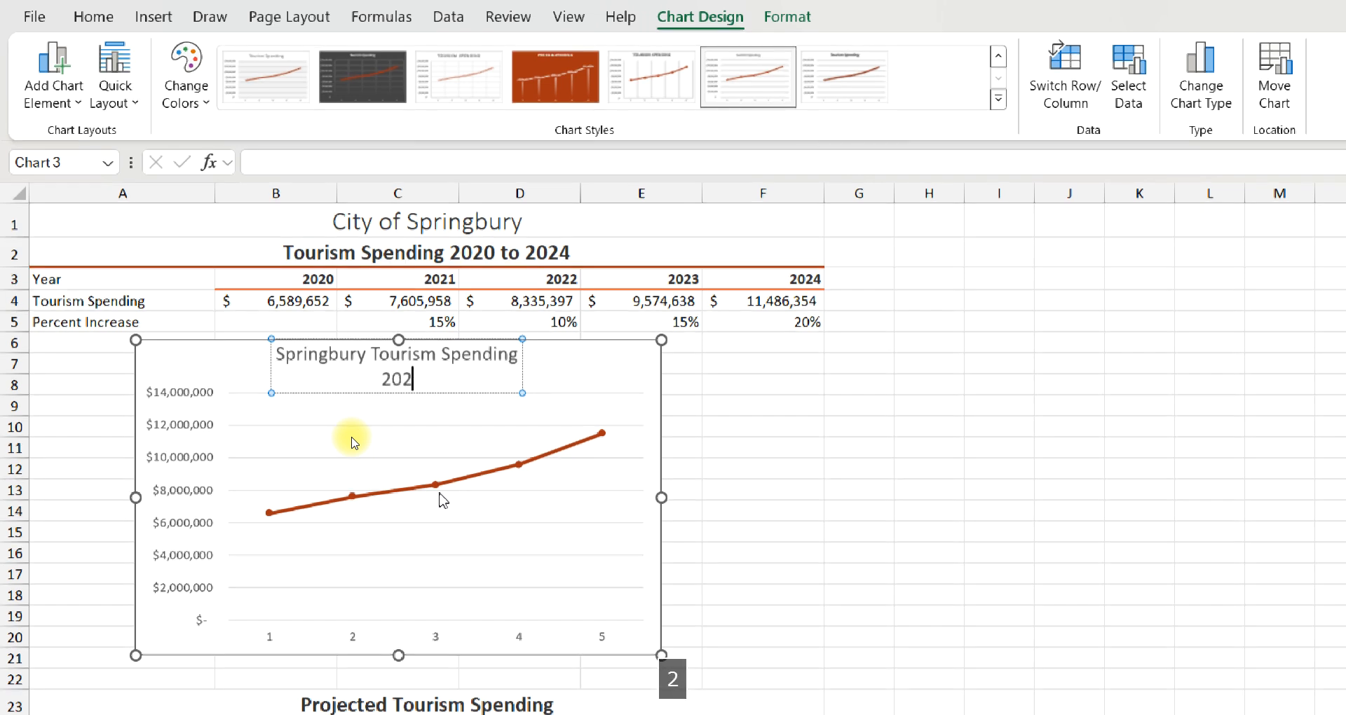
type("0 to 2024")
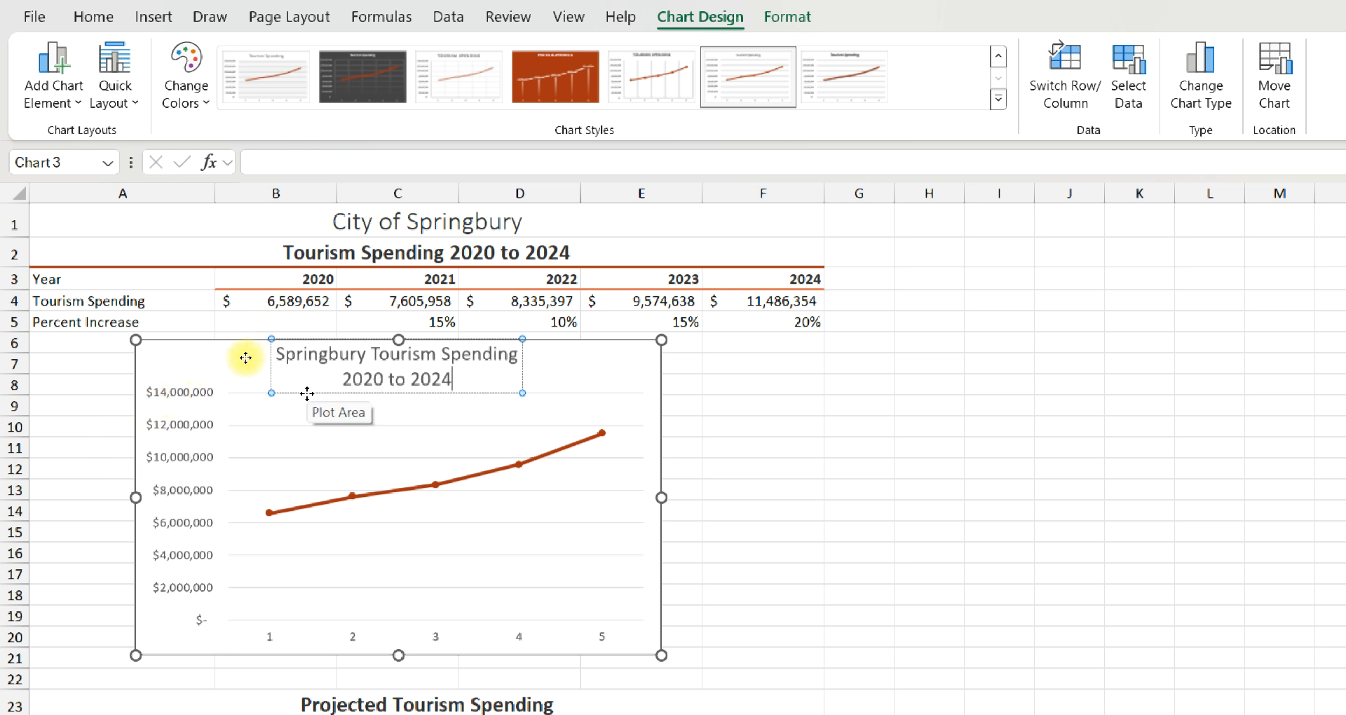
key("Escape")
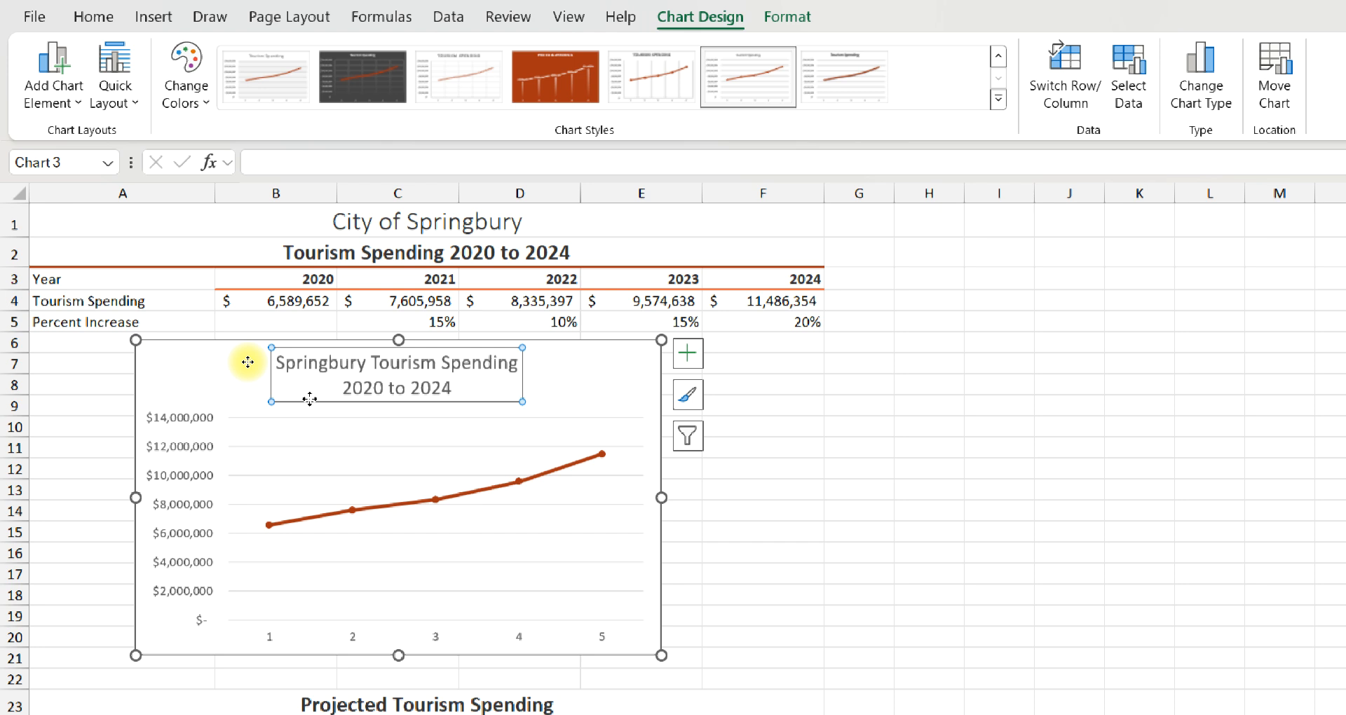
Format the chart title's font as bold and black
right_click(286, 401)
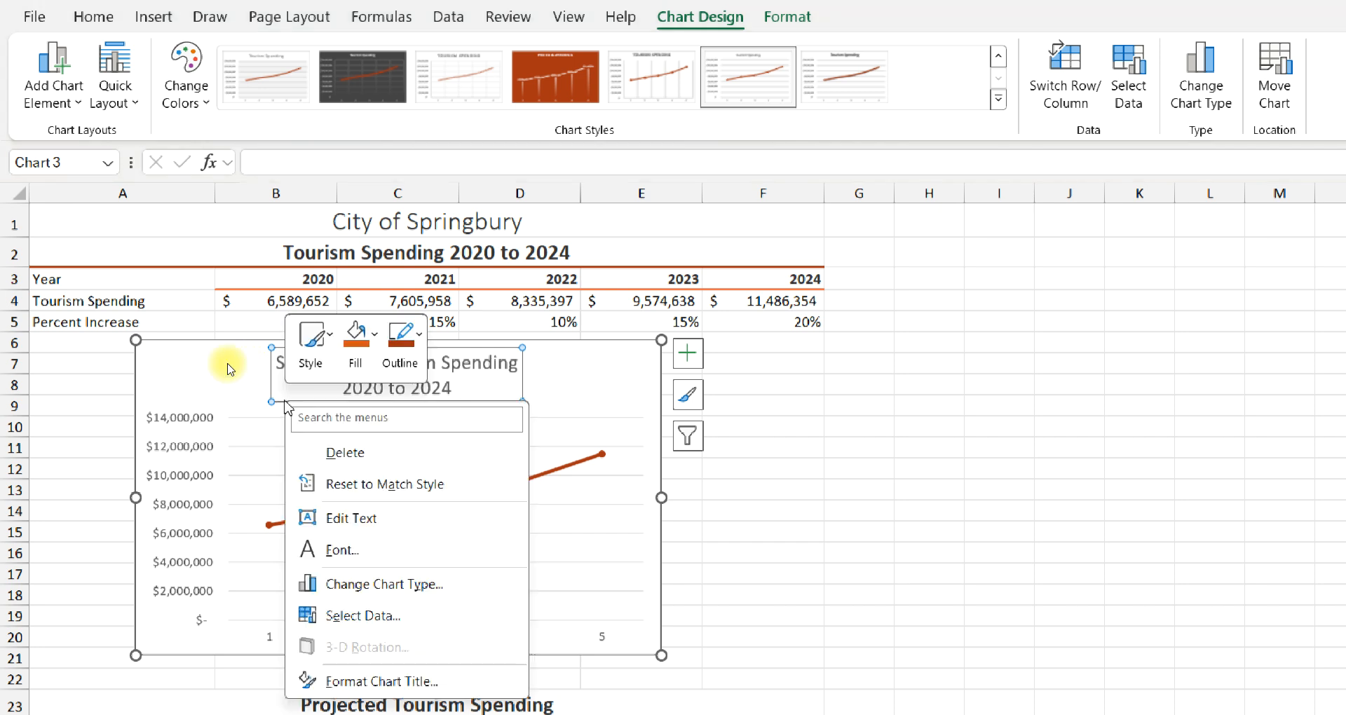
left_click(306, 550)
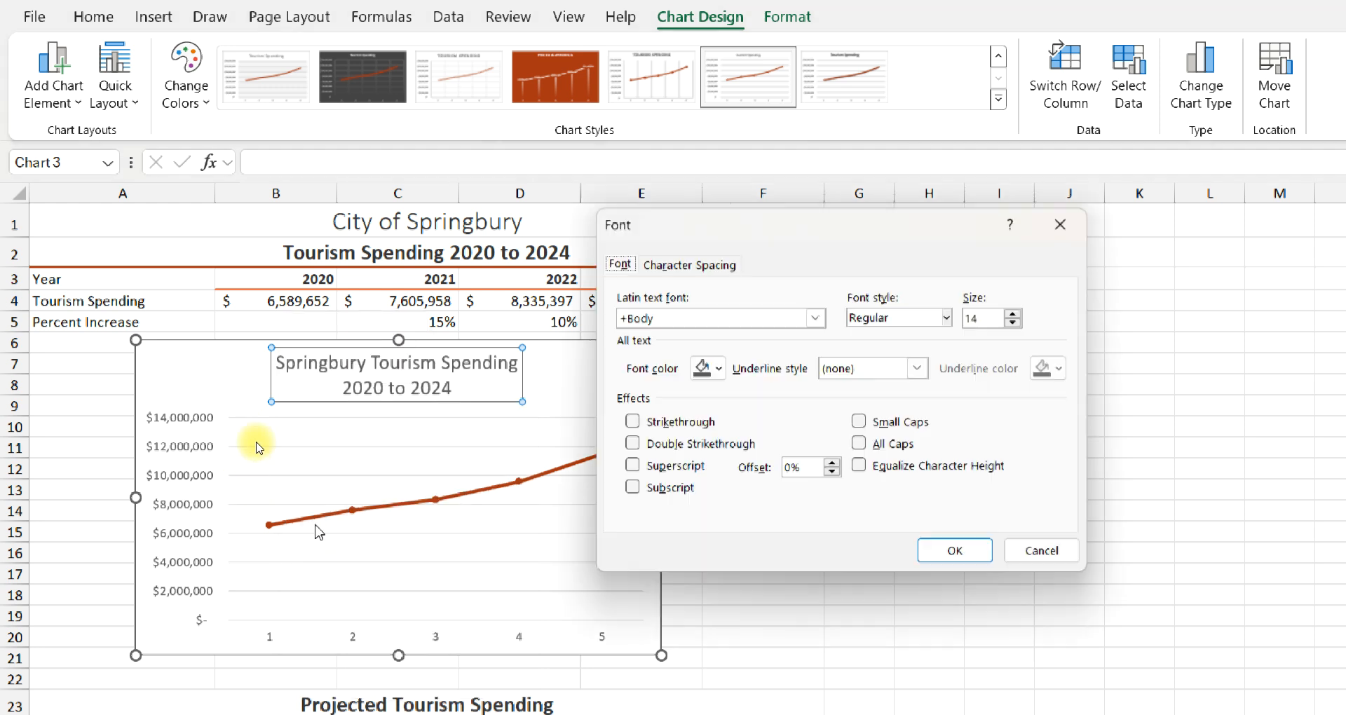
left_click(941, 319)
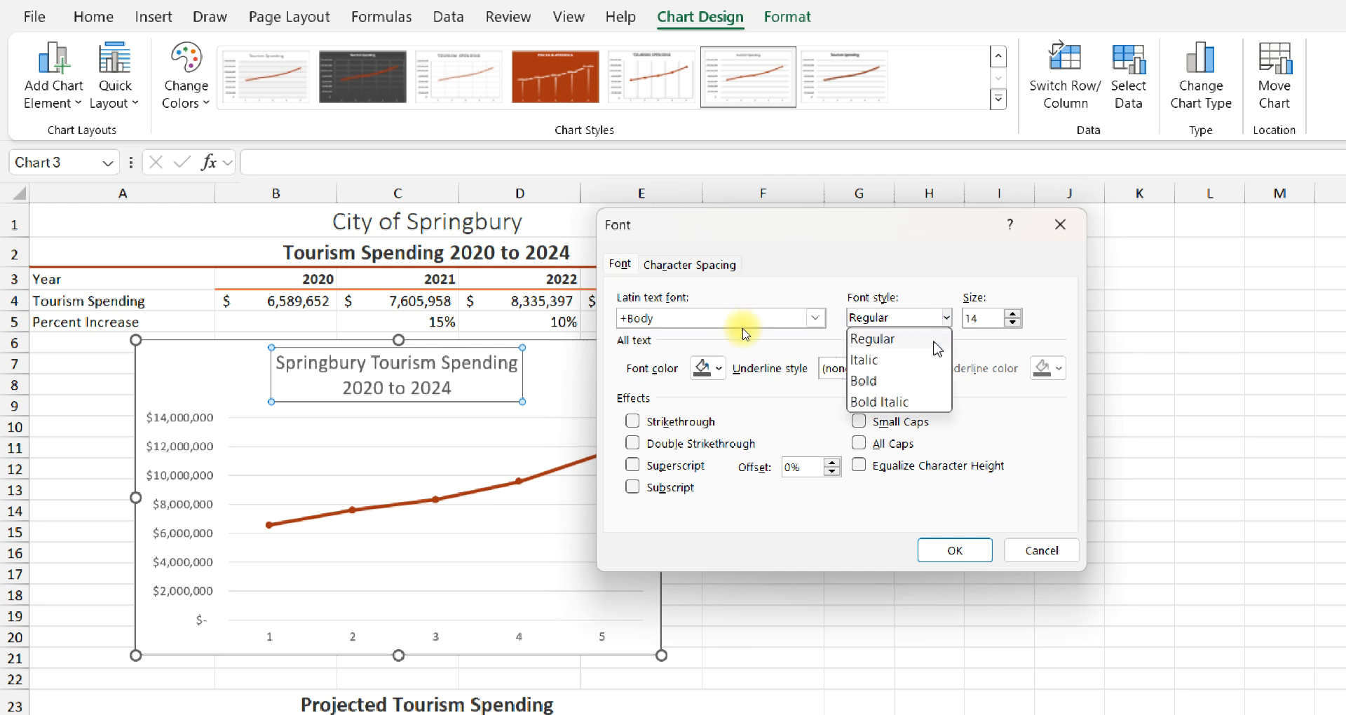
left_click(918, 385)
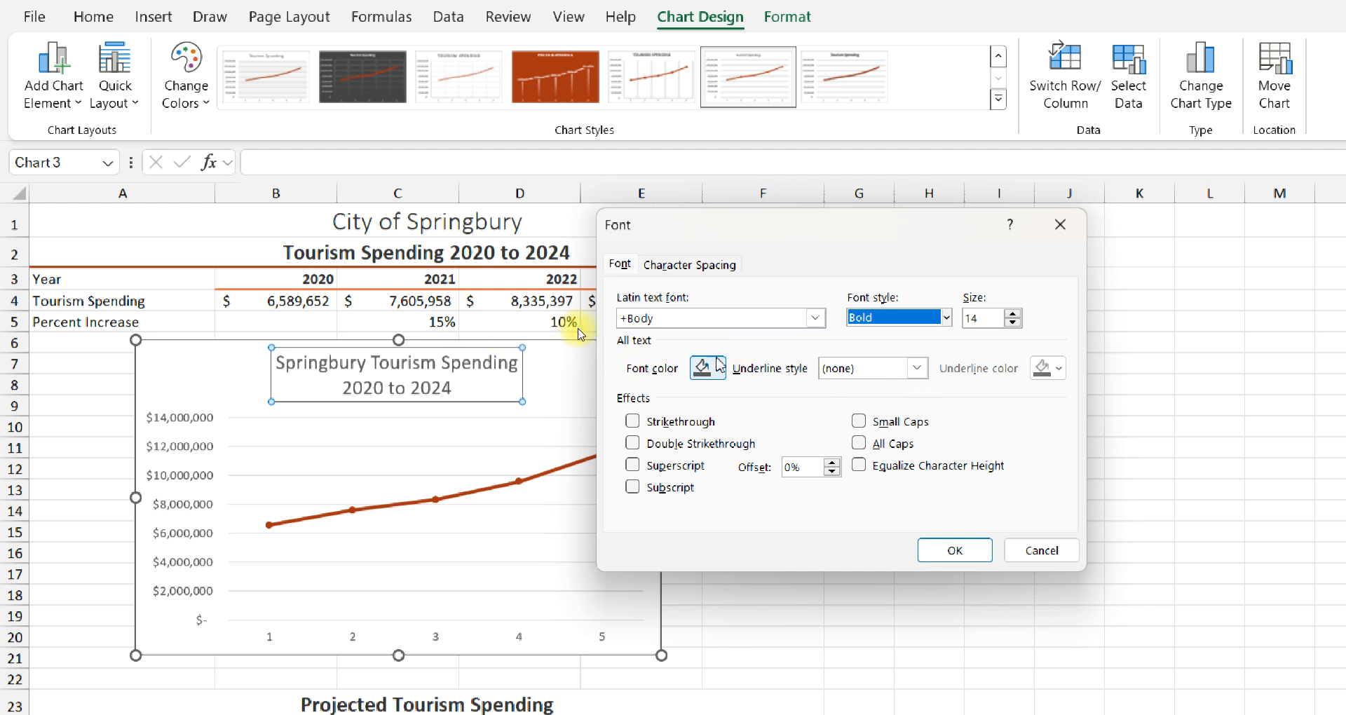
left_click(720, 364)
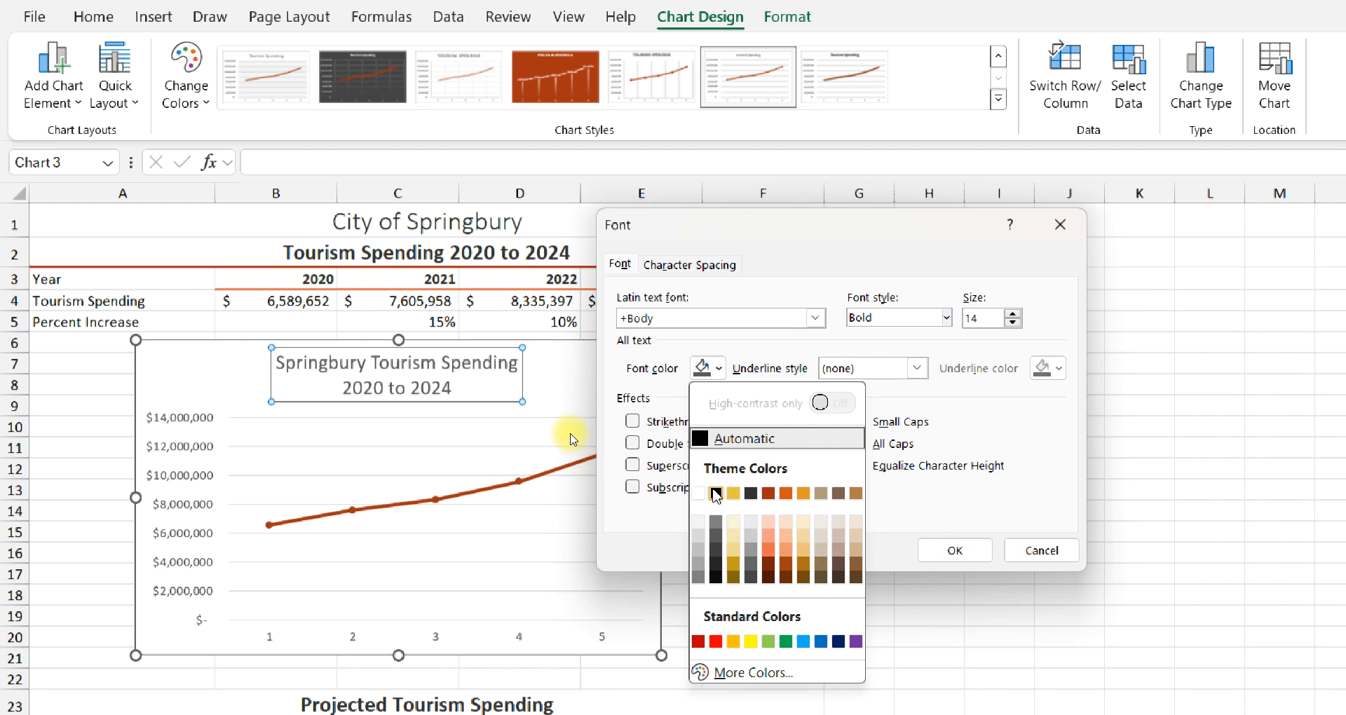
left_click(715, 496)
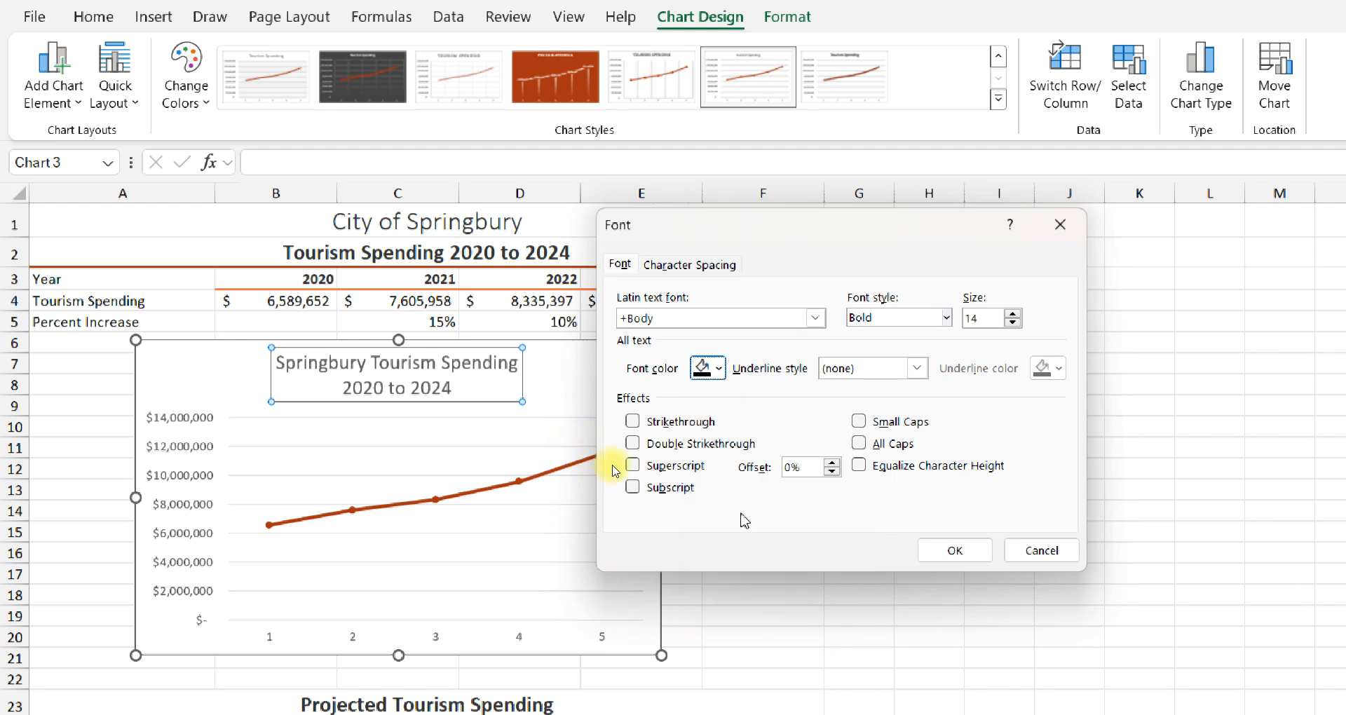
left_click(954, 551)
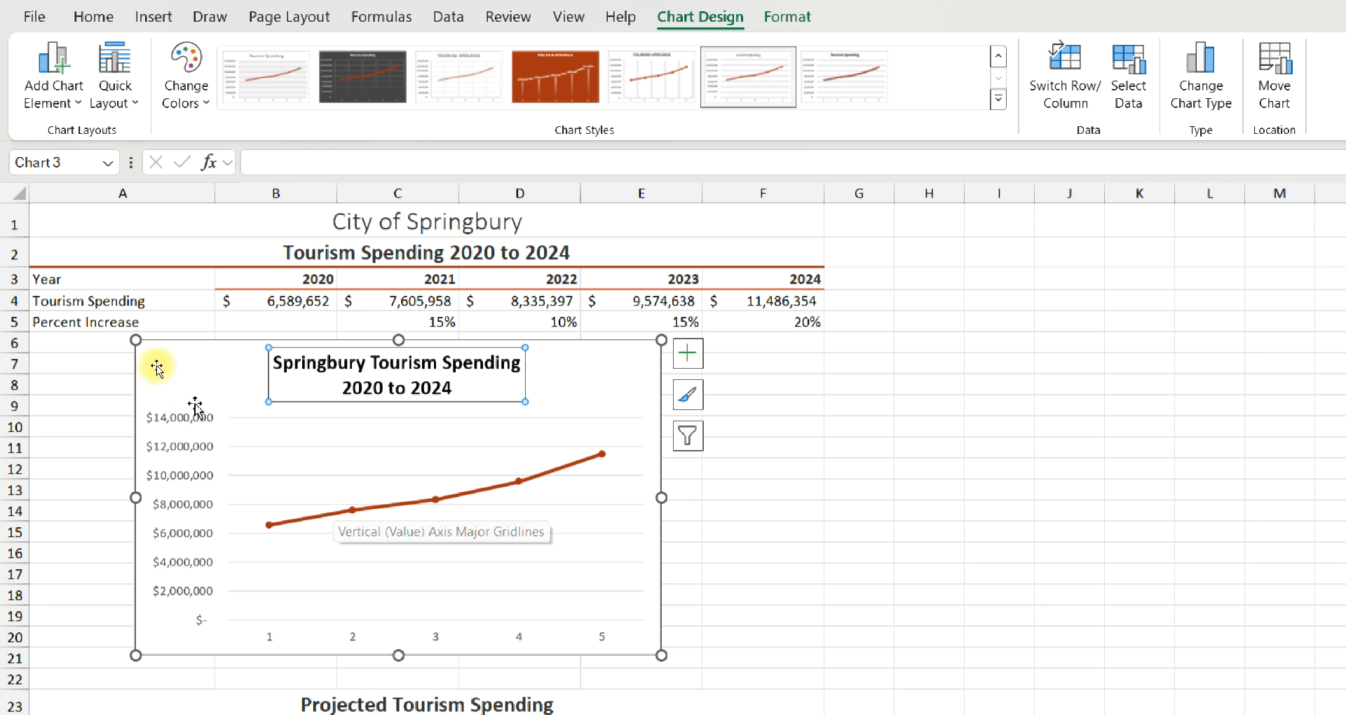
Set the chart's horizontal axis labels to the years in B3:F3 and apply the data source change
left_click(201, 344)
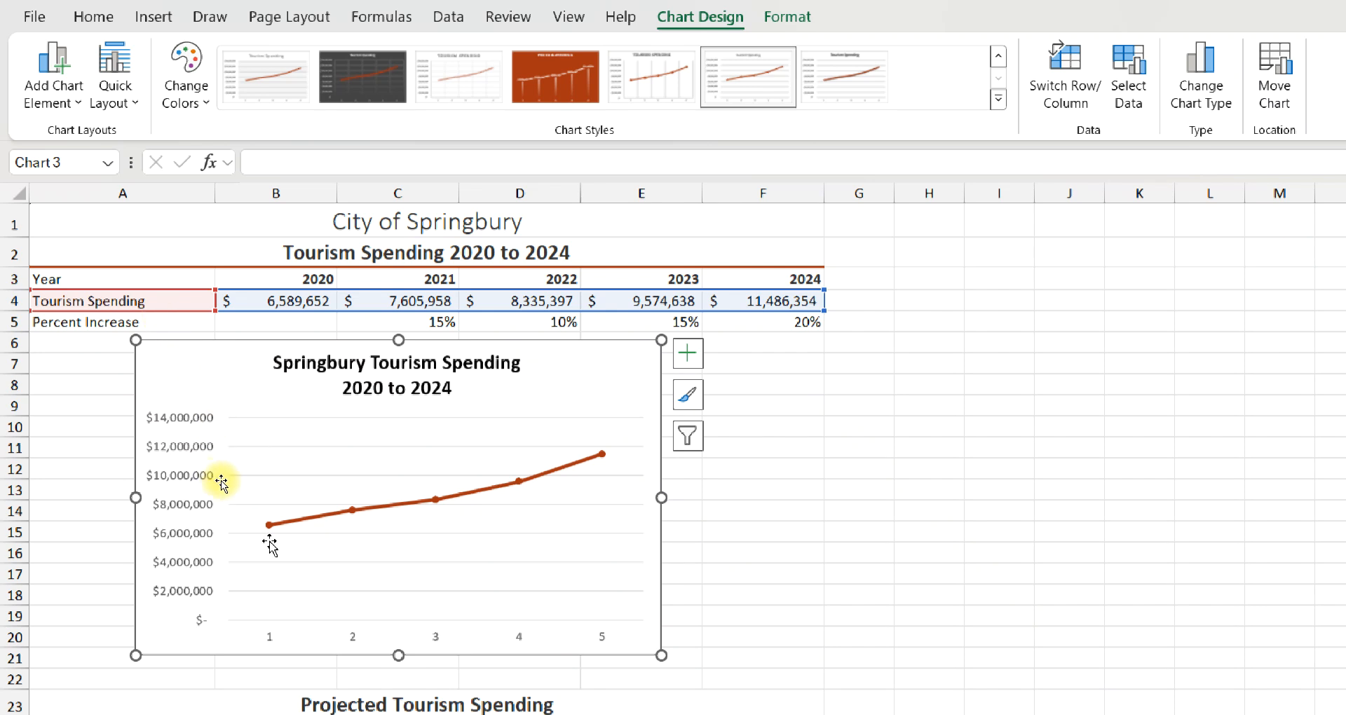
left_click(281, 553)
right_click(354, 641)
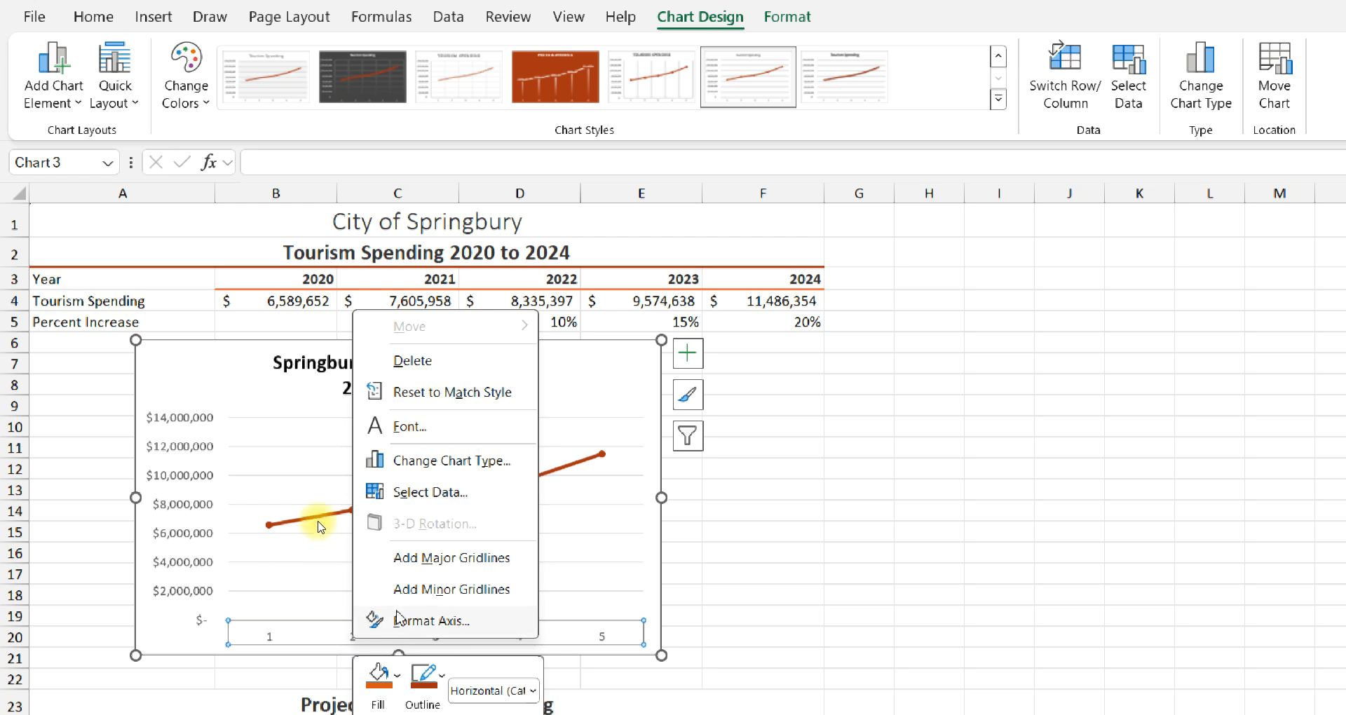
left_click(384, 493)
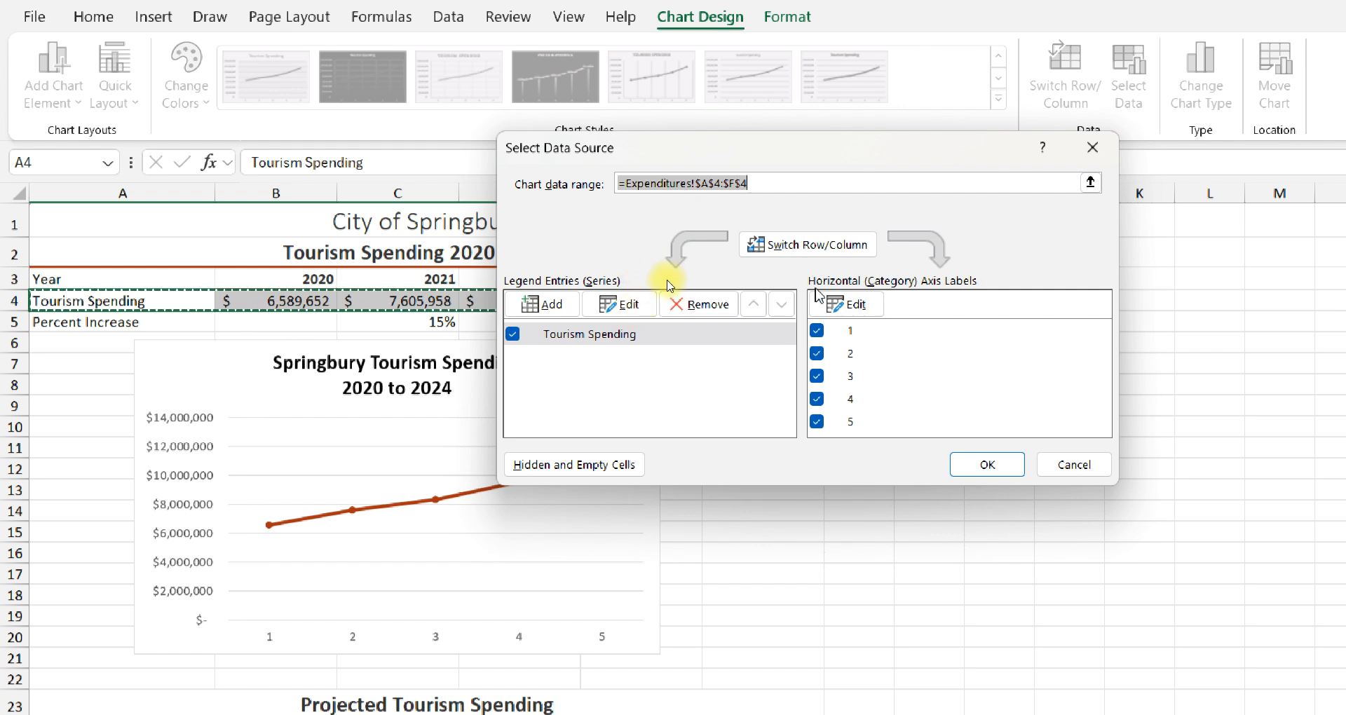
left_click(844, 304)
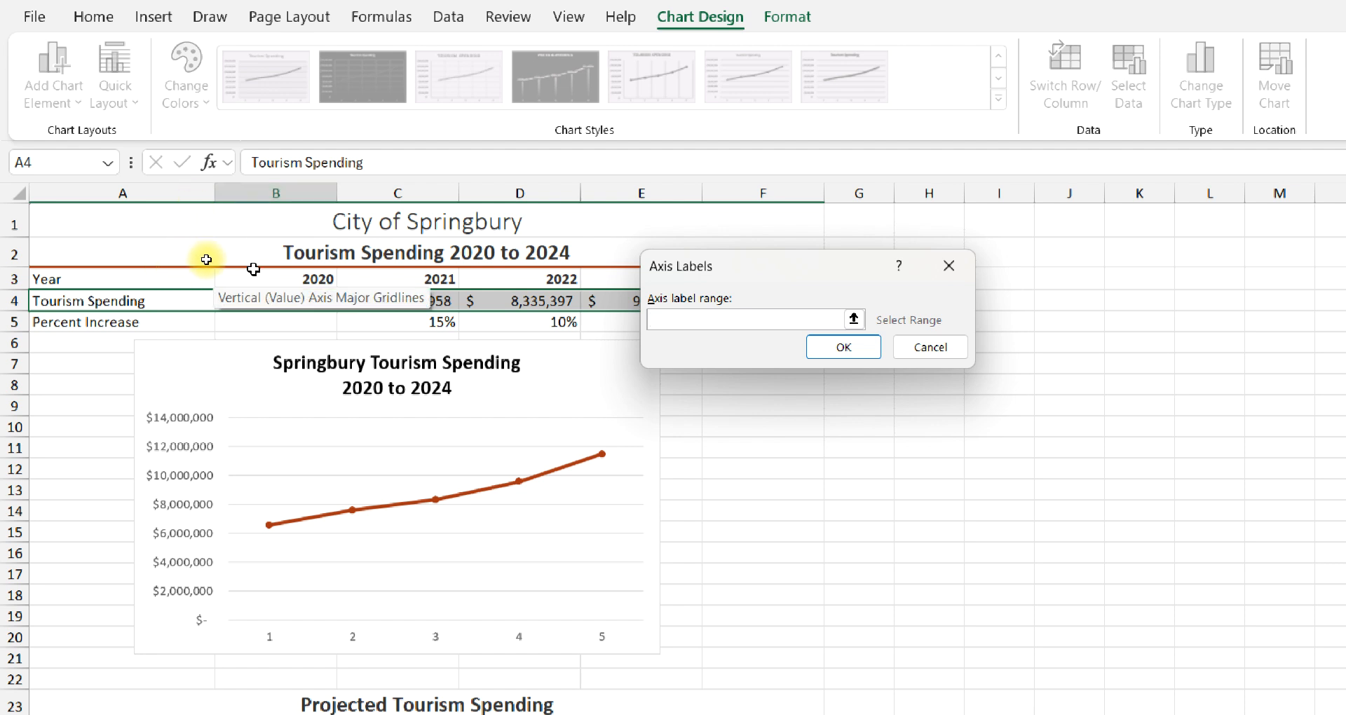
left_click_drag(253, 274, 876, 359)
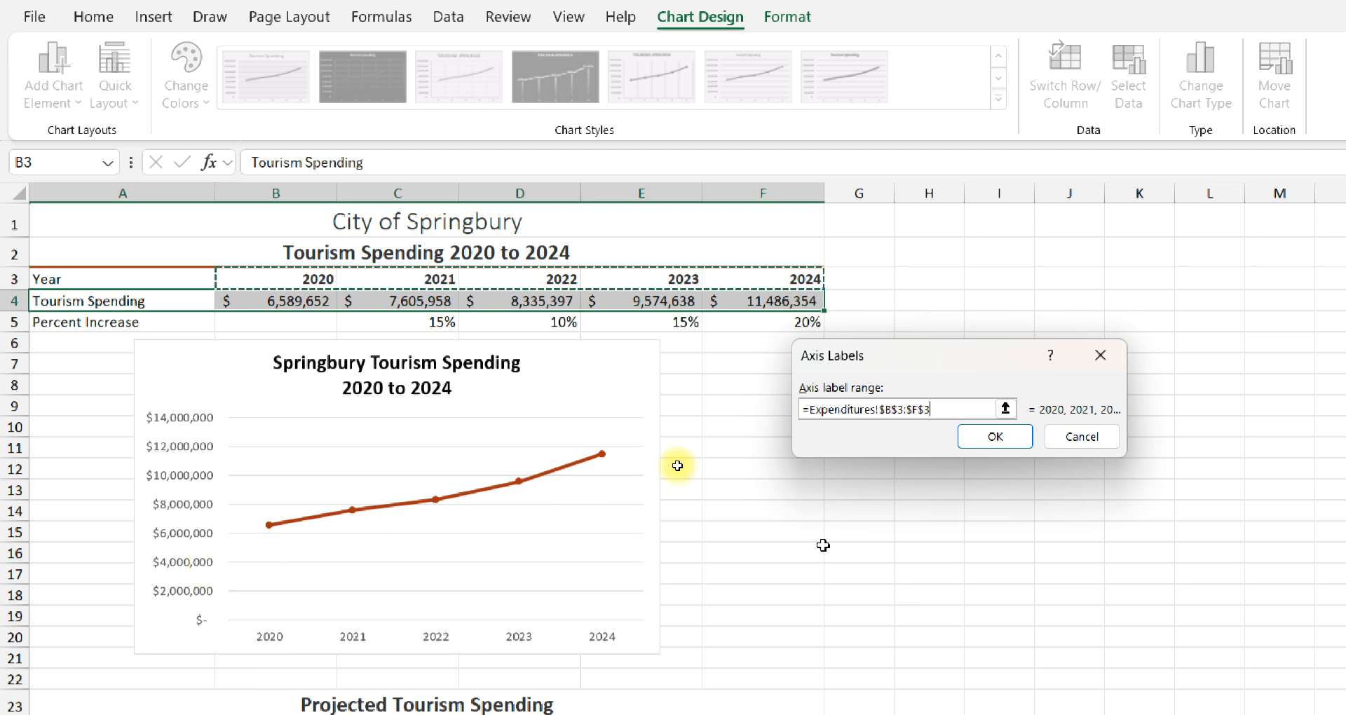
left_click(982, 436)
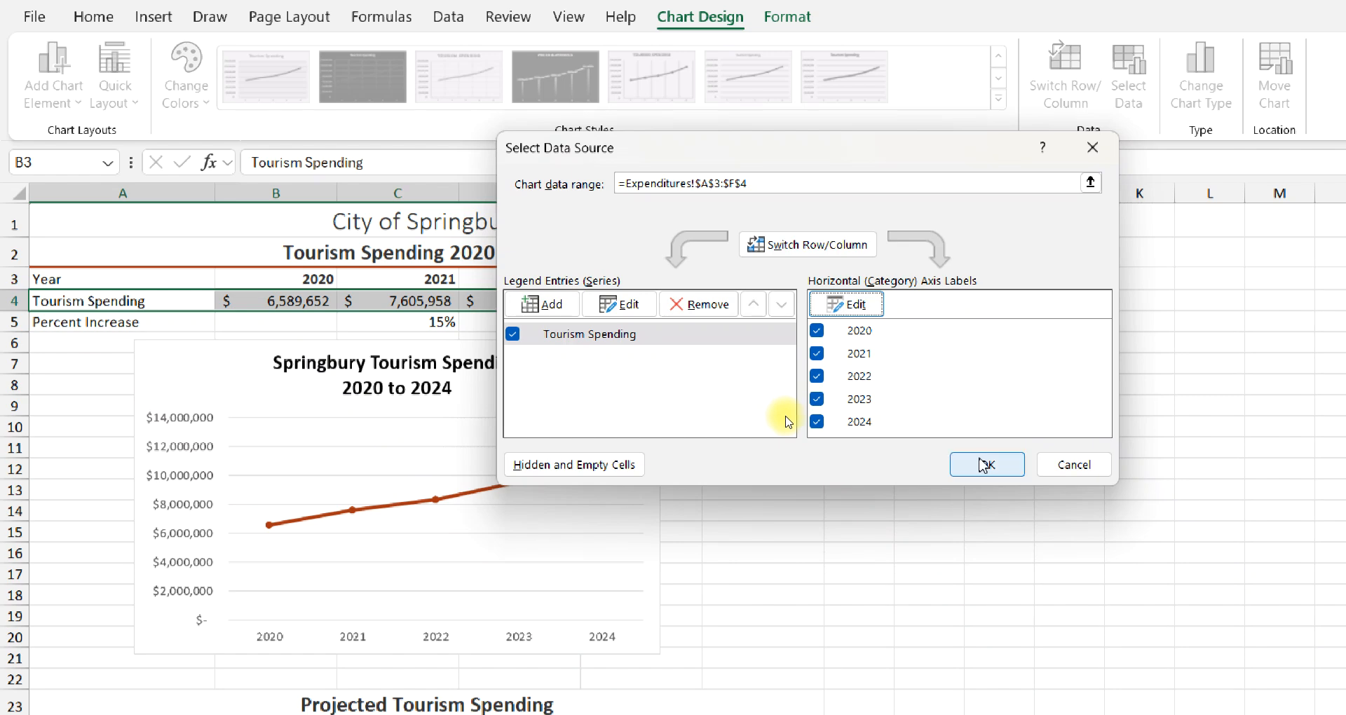
left_click(978, 469)
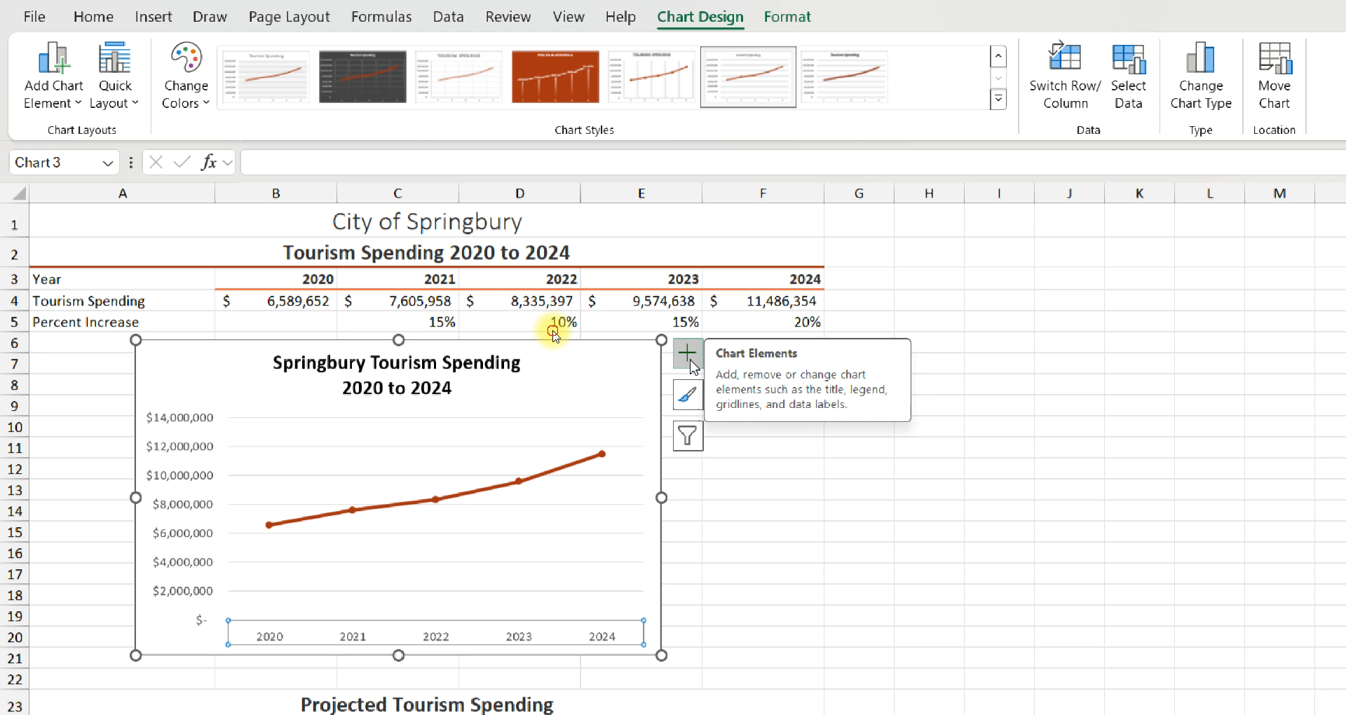
Remove the line from the chart's horizontal axis by setting it to No line, and close the axis formatting
left_click(689, 353)
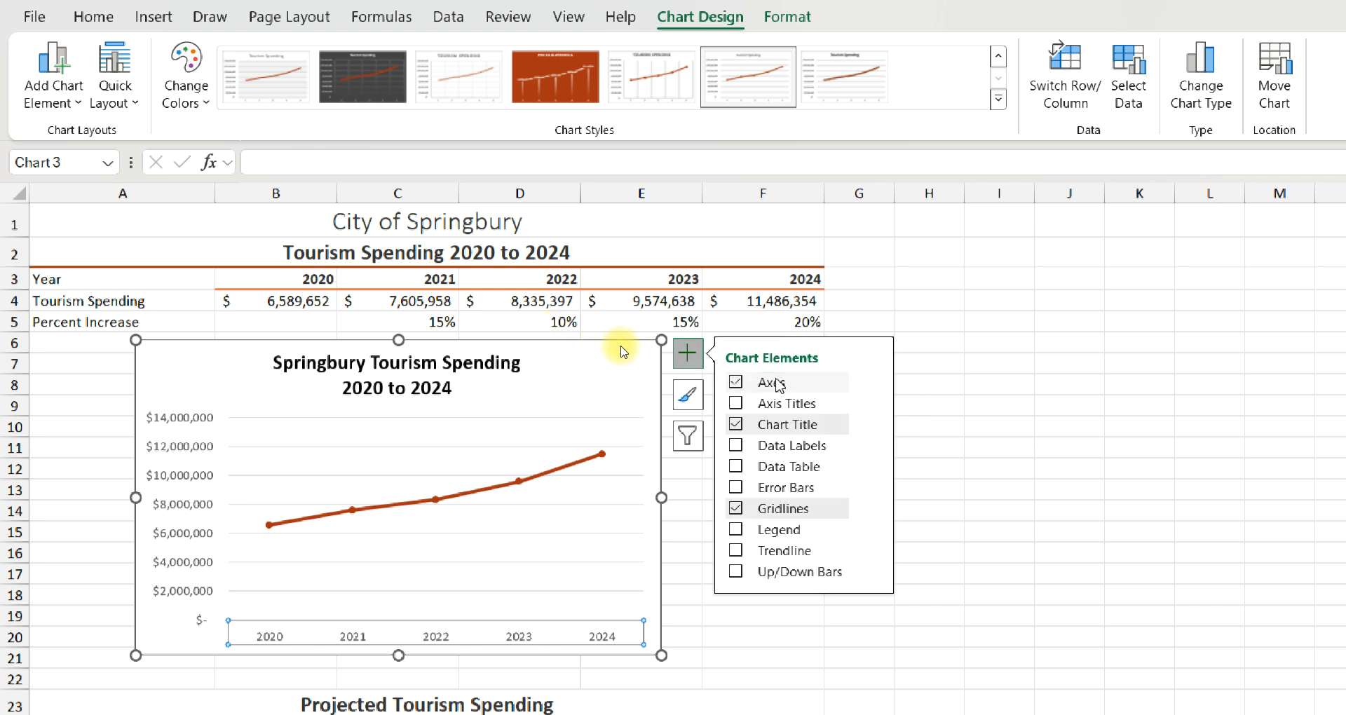
left_click(884, 387)
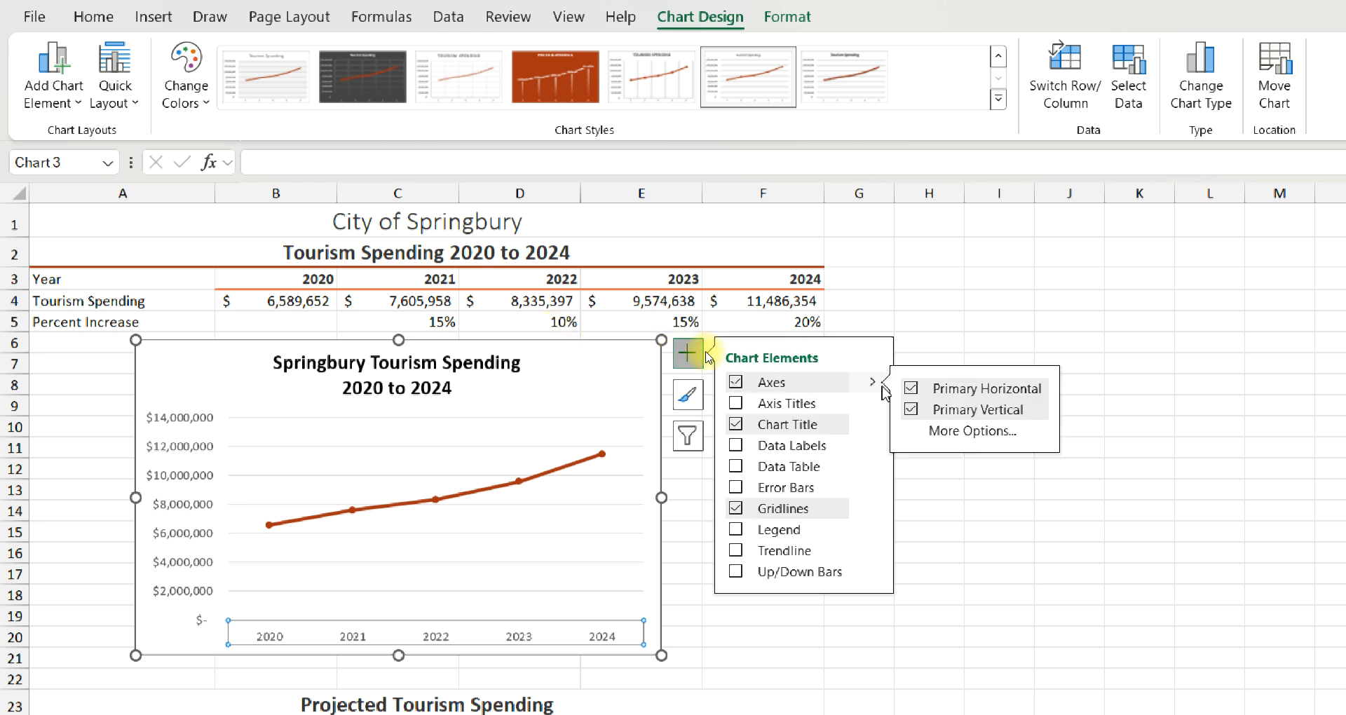
left_click(974, 431)
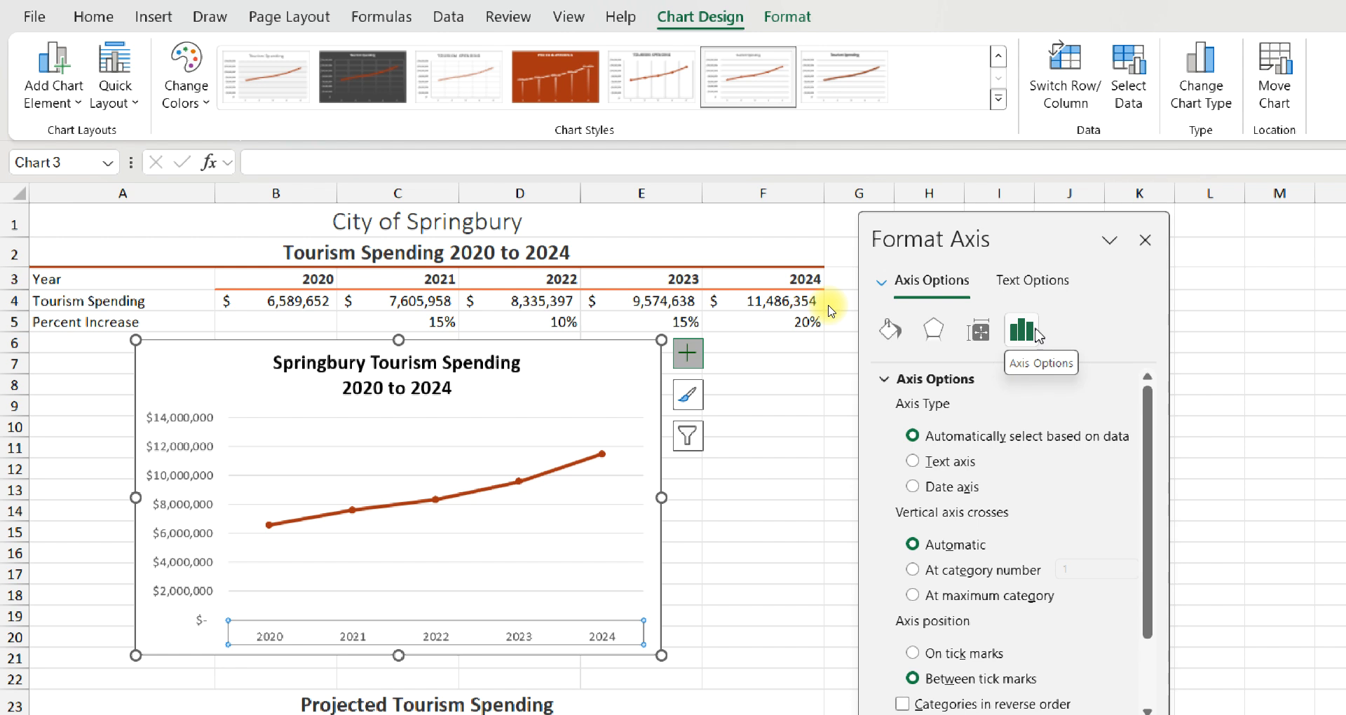
left_click(889, 330)
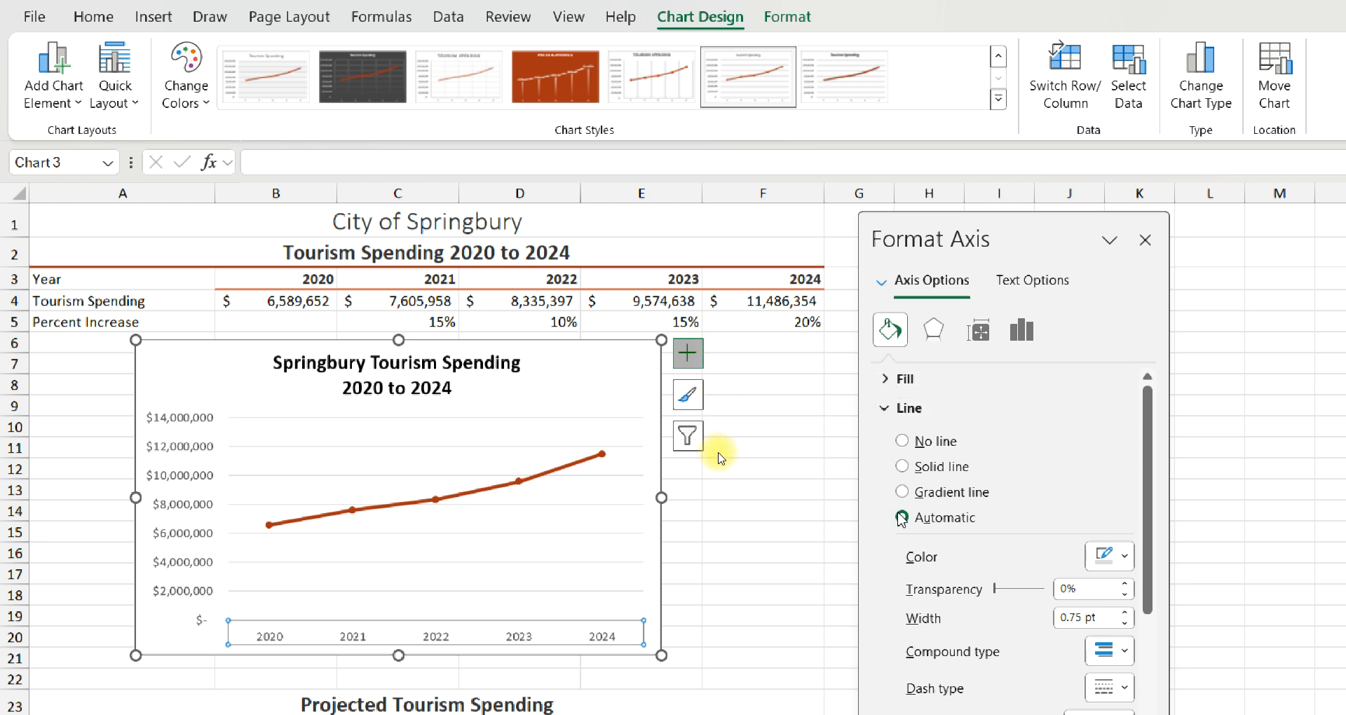
left_click(903, 441)
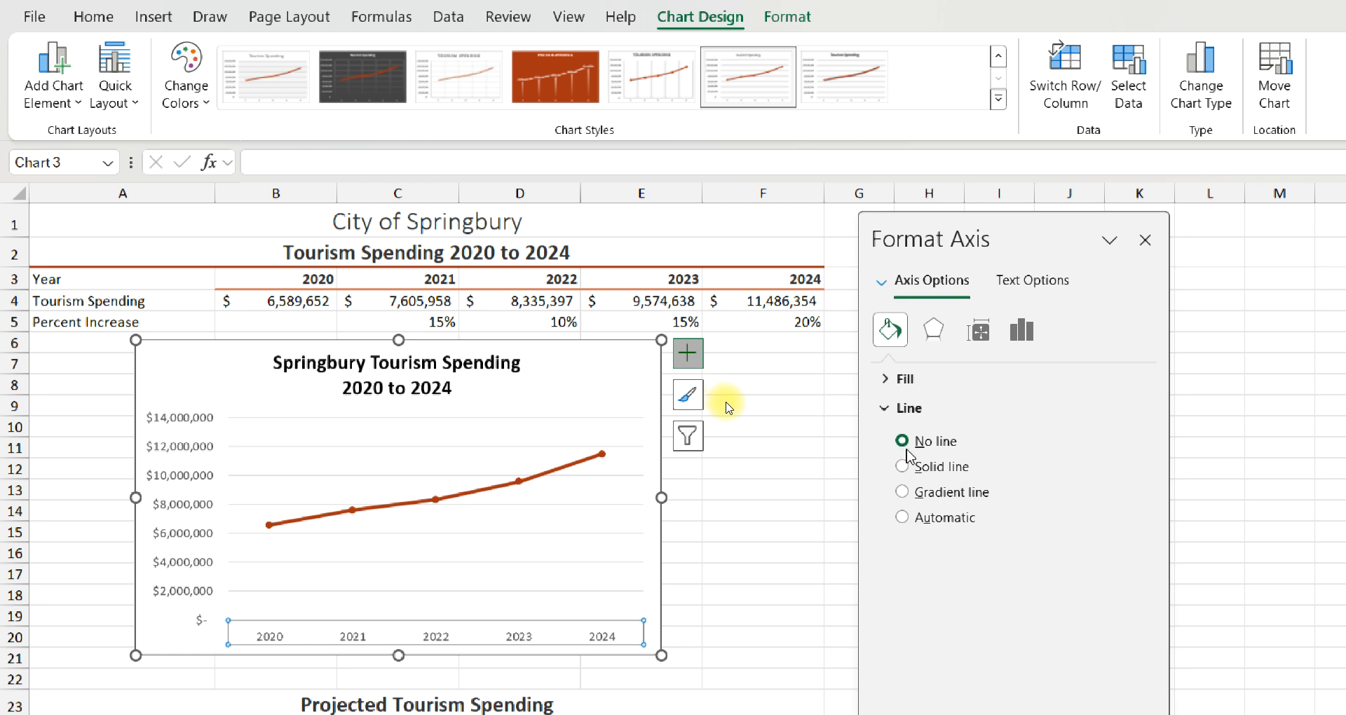
left_click(1147, 240)
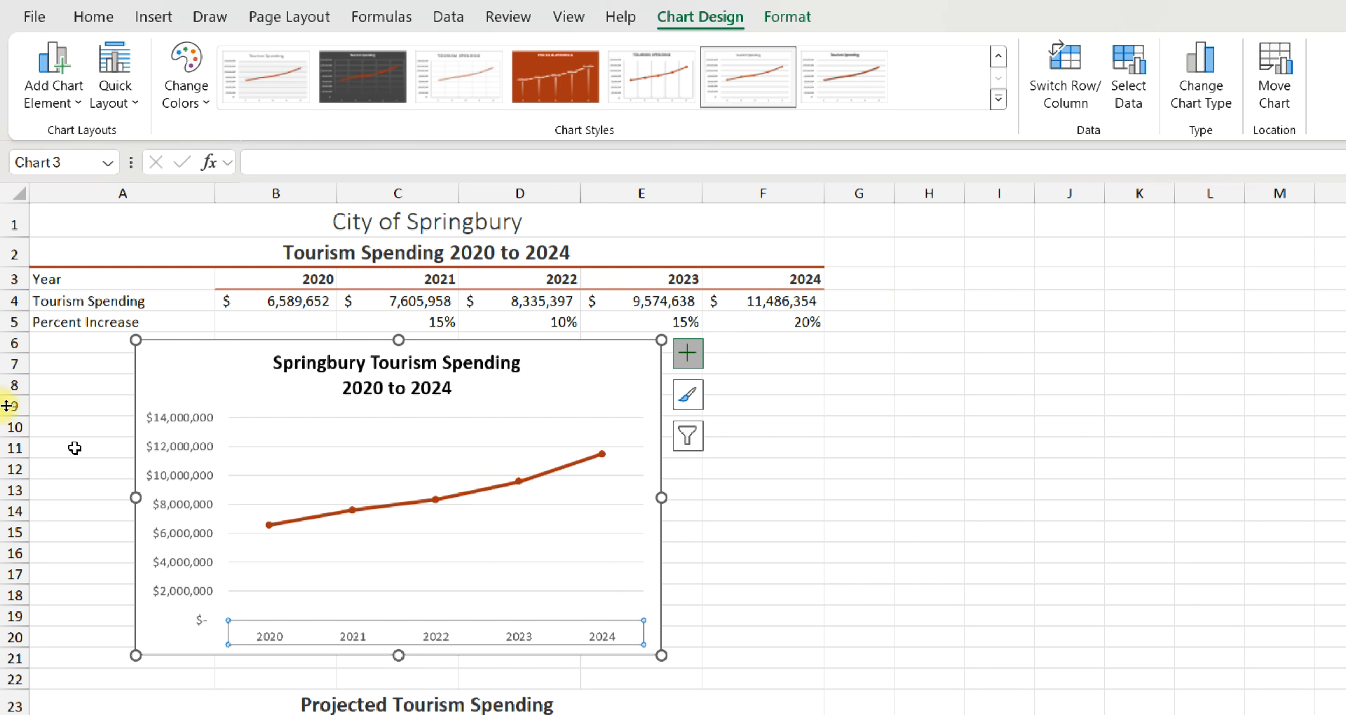
Set the minimum bound of the chart's vertical axis to 5000000
right_click(169, 476)
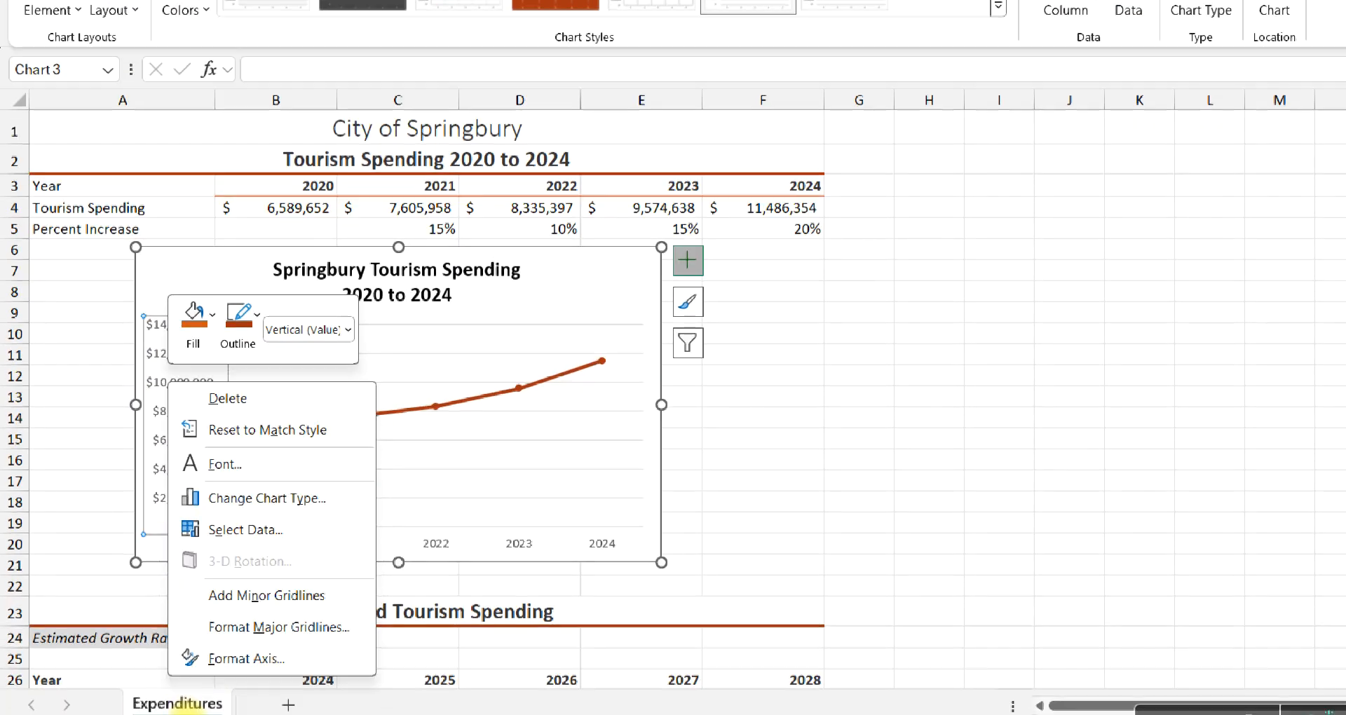
left_click(177, 657)
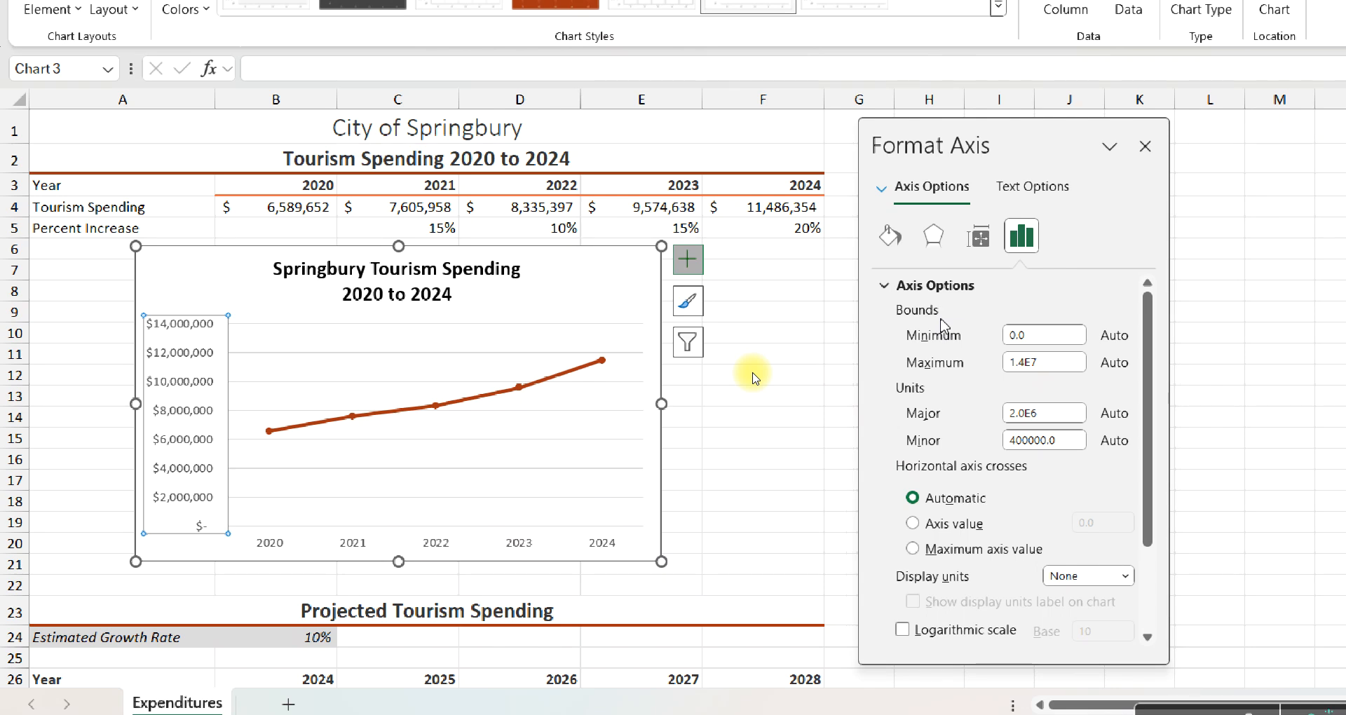
left_click(1010, 335)
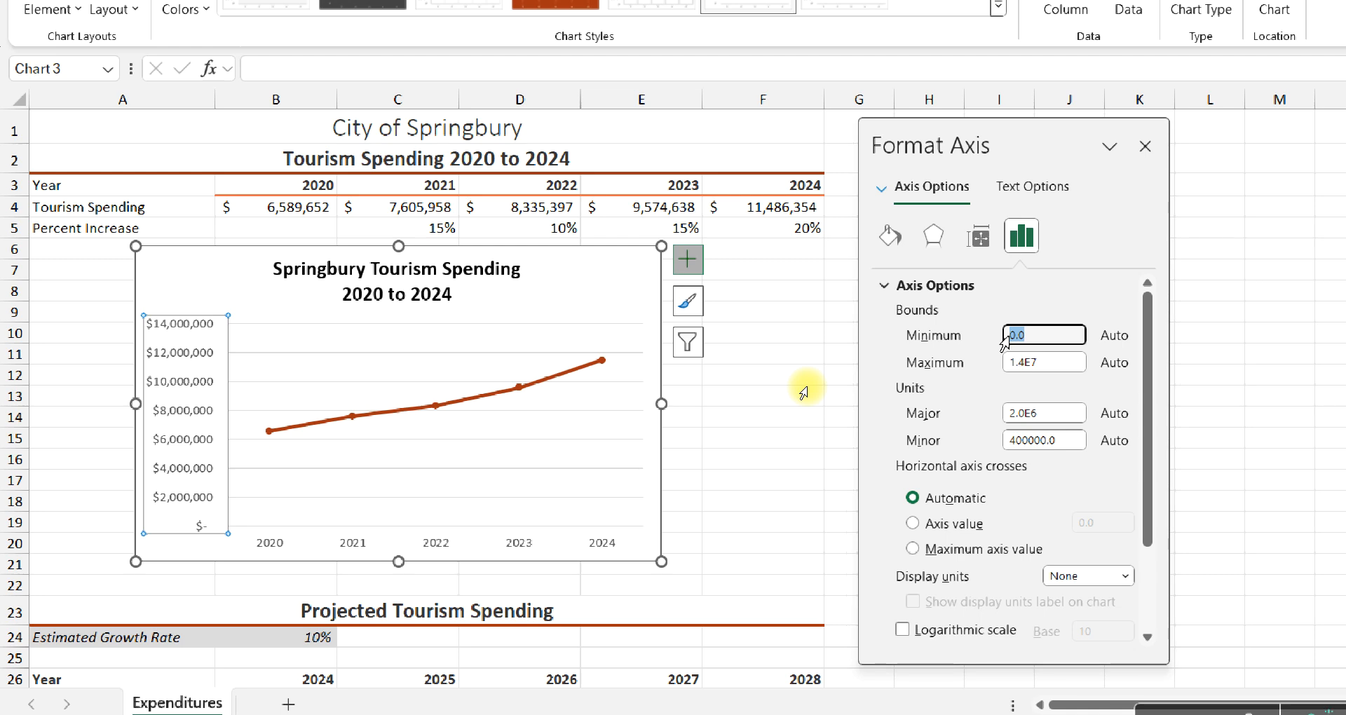
type("5")
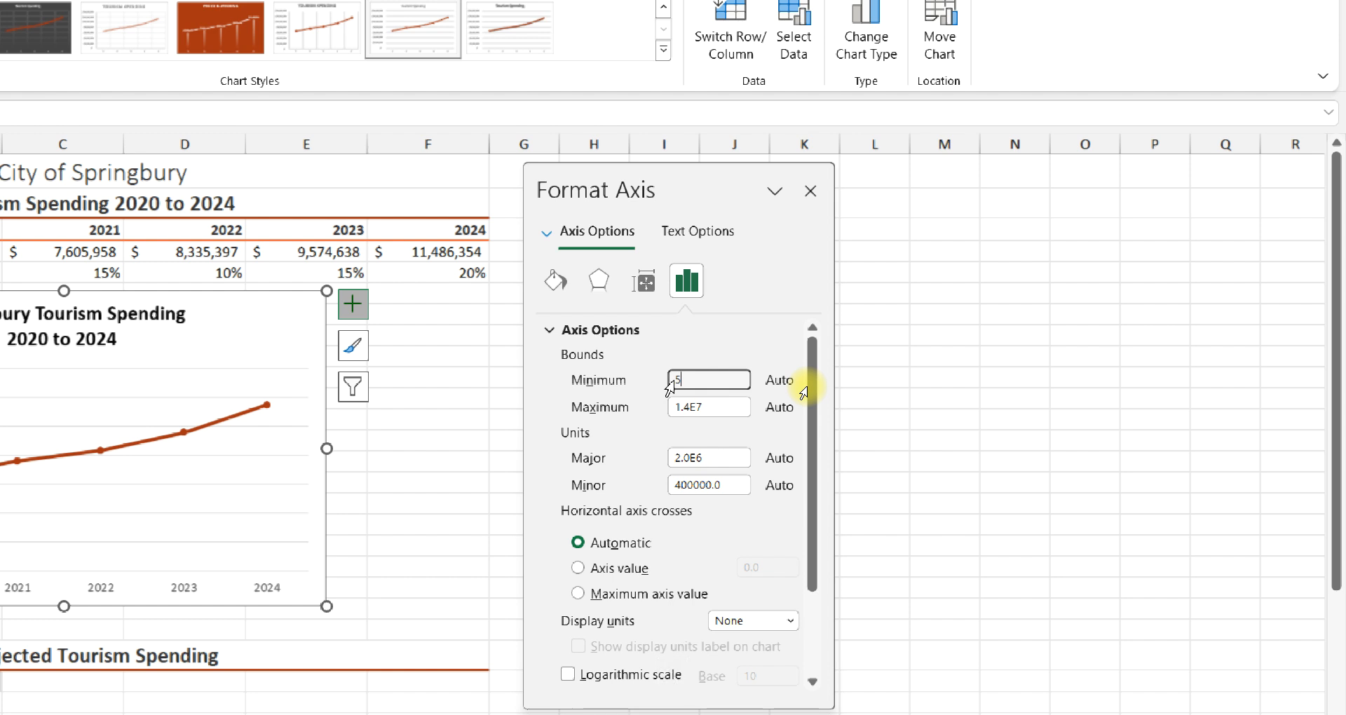
type("00")
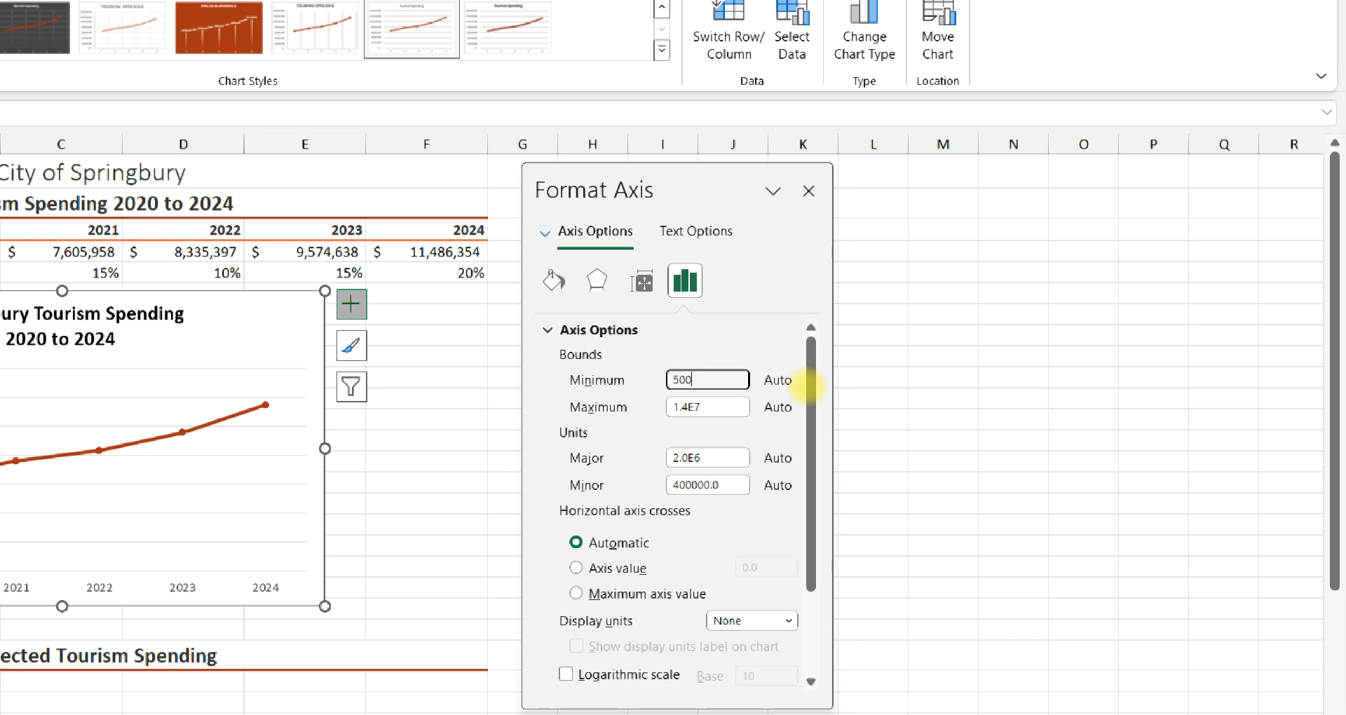
type("0")
type("00")
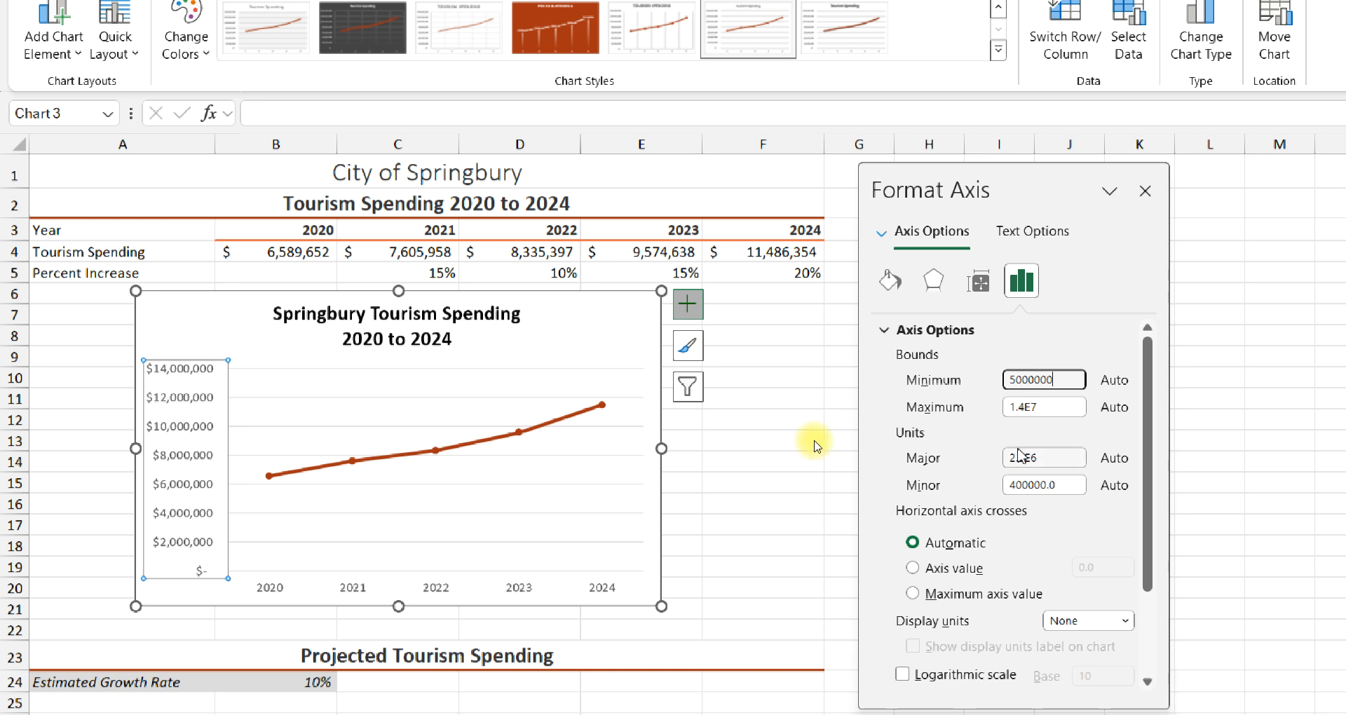
Set the vertical axis major unit to 1500000
left_click(1018, 459)
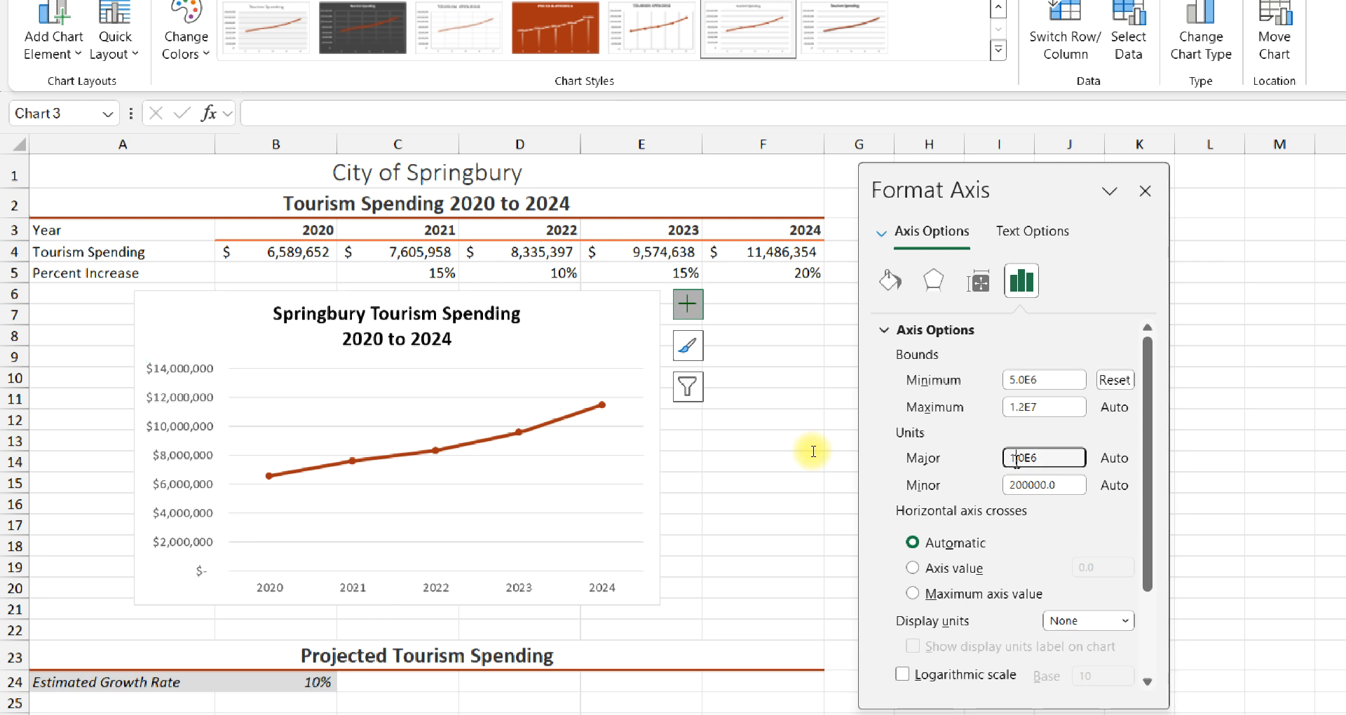
double_click(1016, 460)
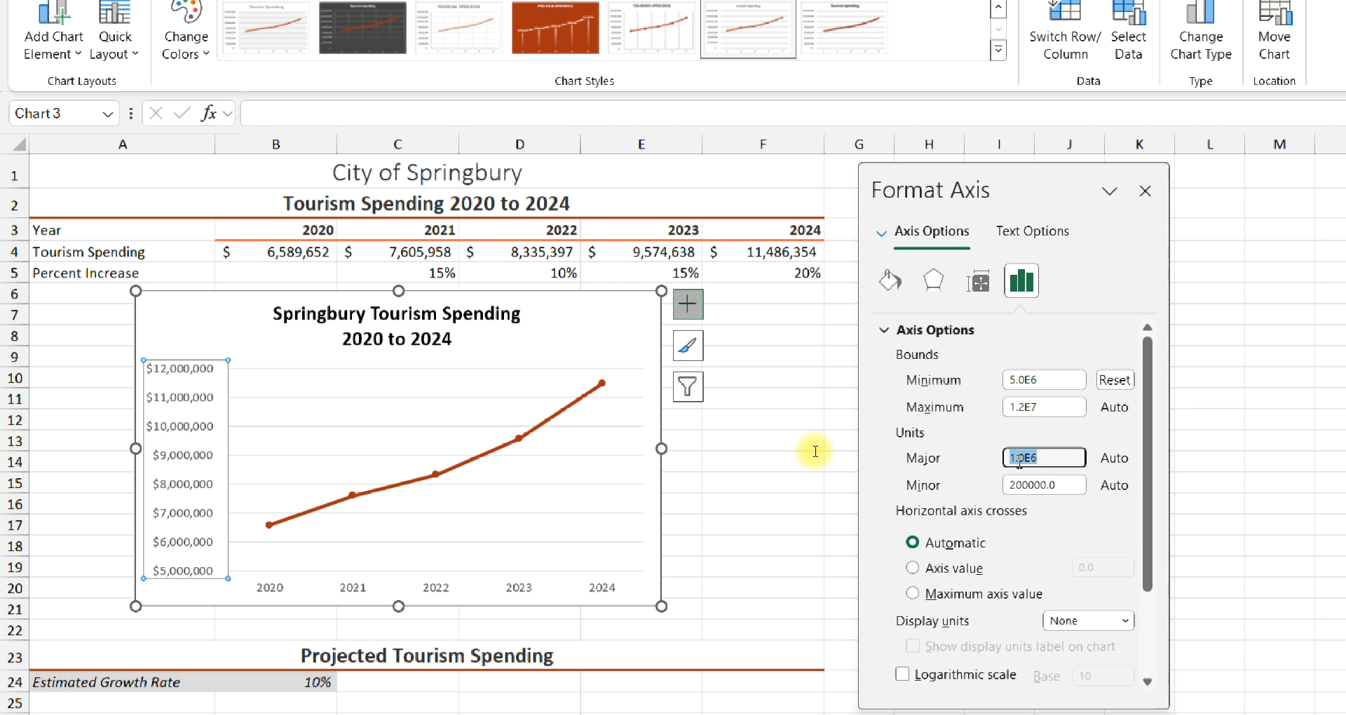
type("15")
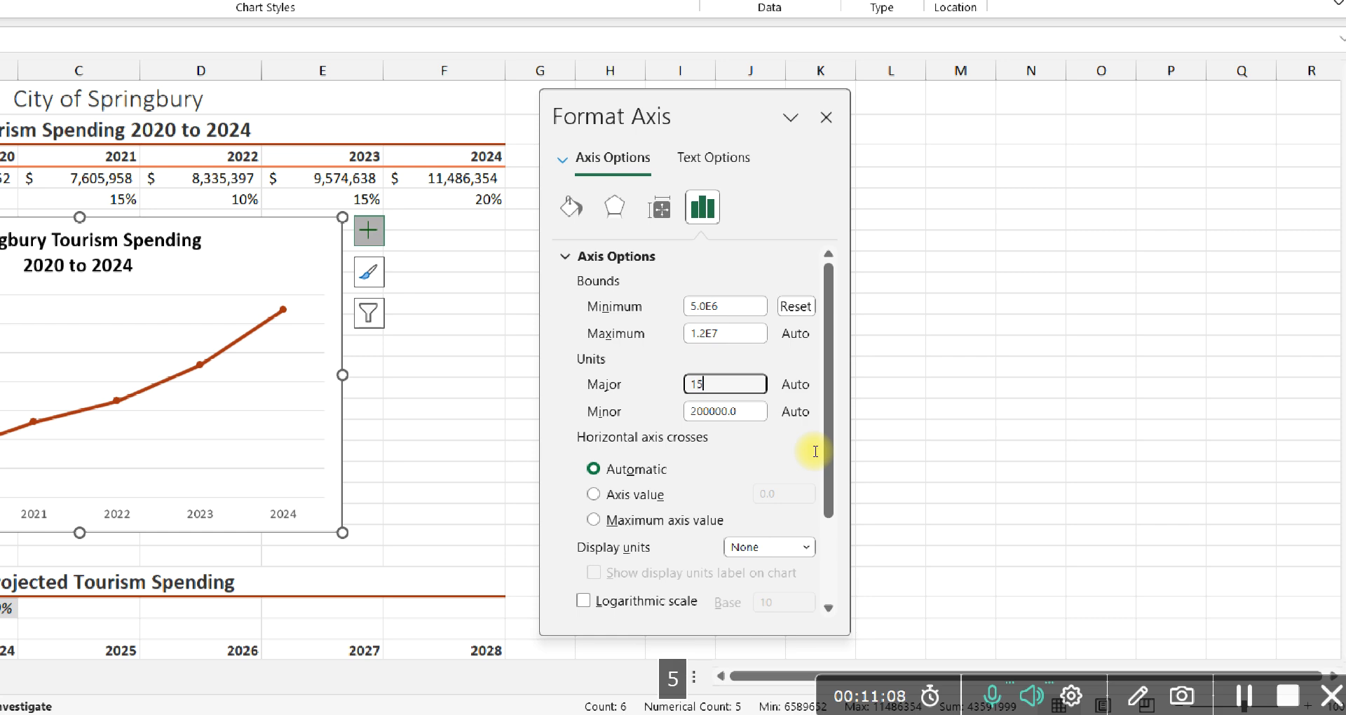
type("0")
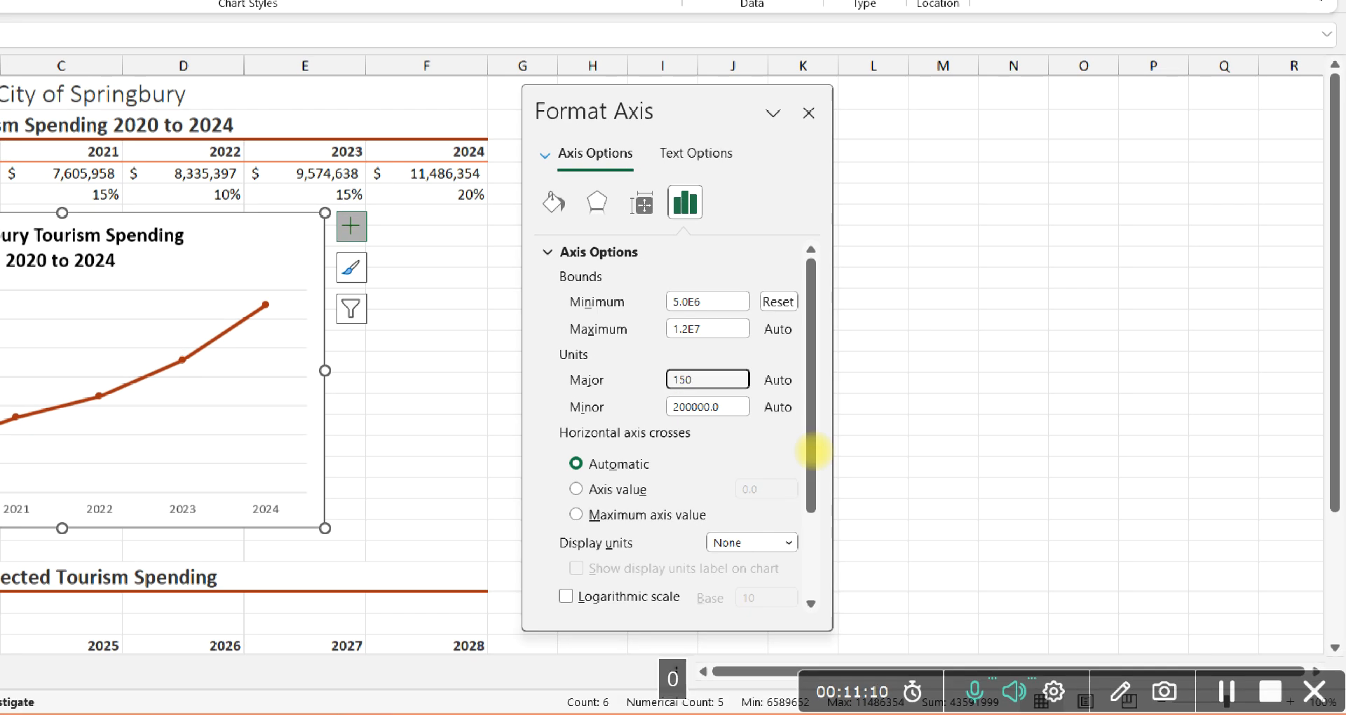
type("0000")
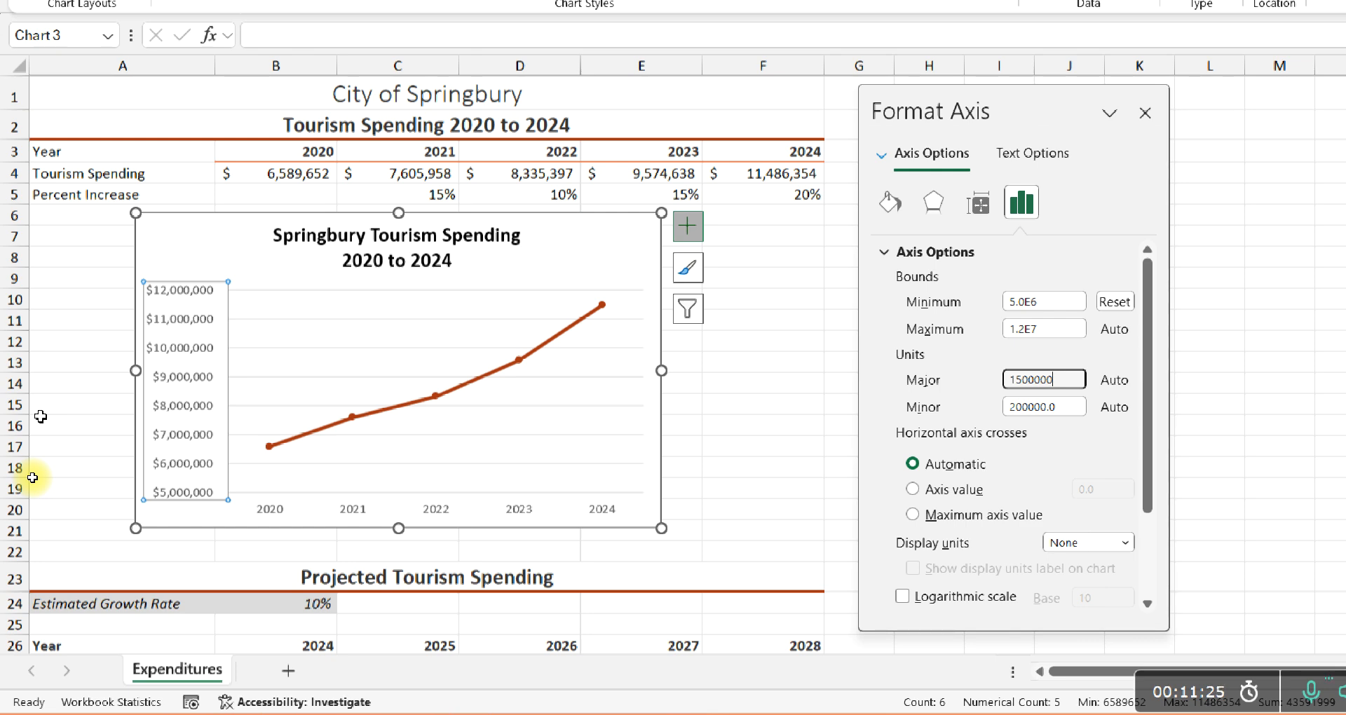
key("Return")
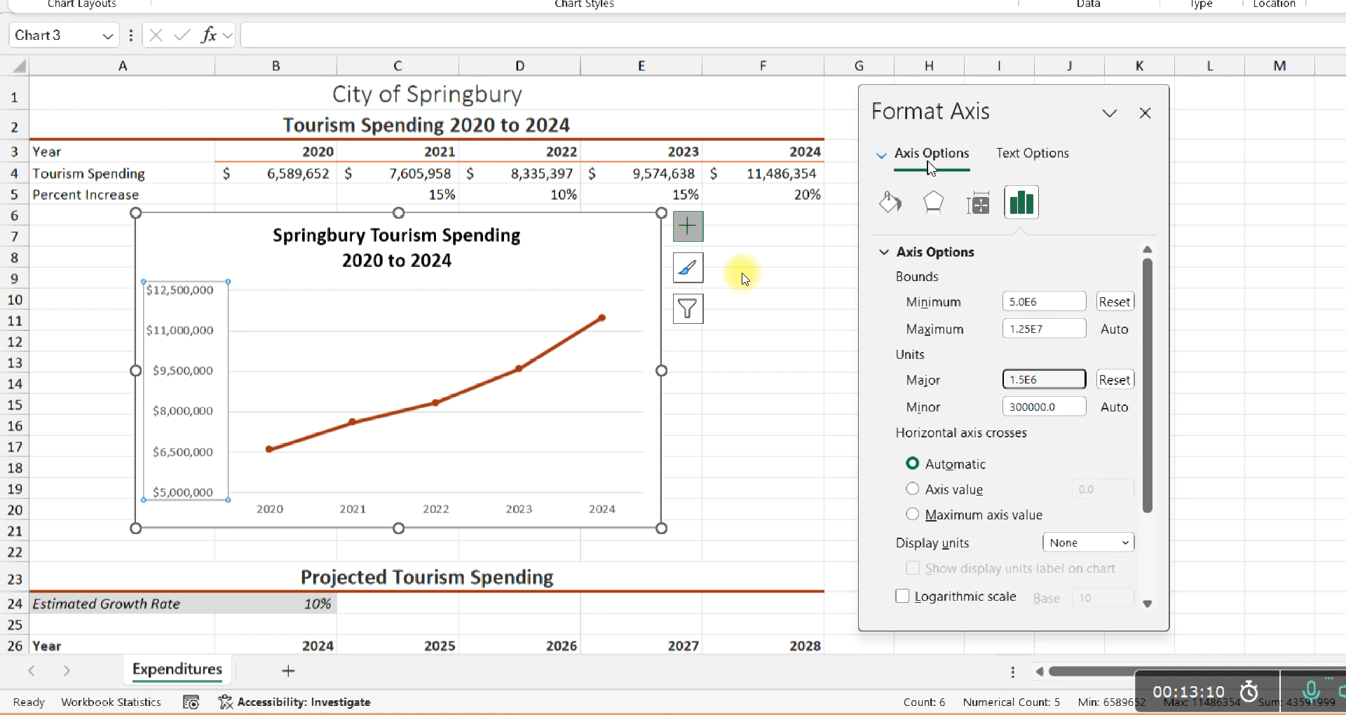
Fill the chart area with the cream Parchment texture
left_click(882, 157)
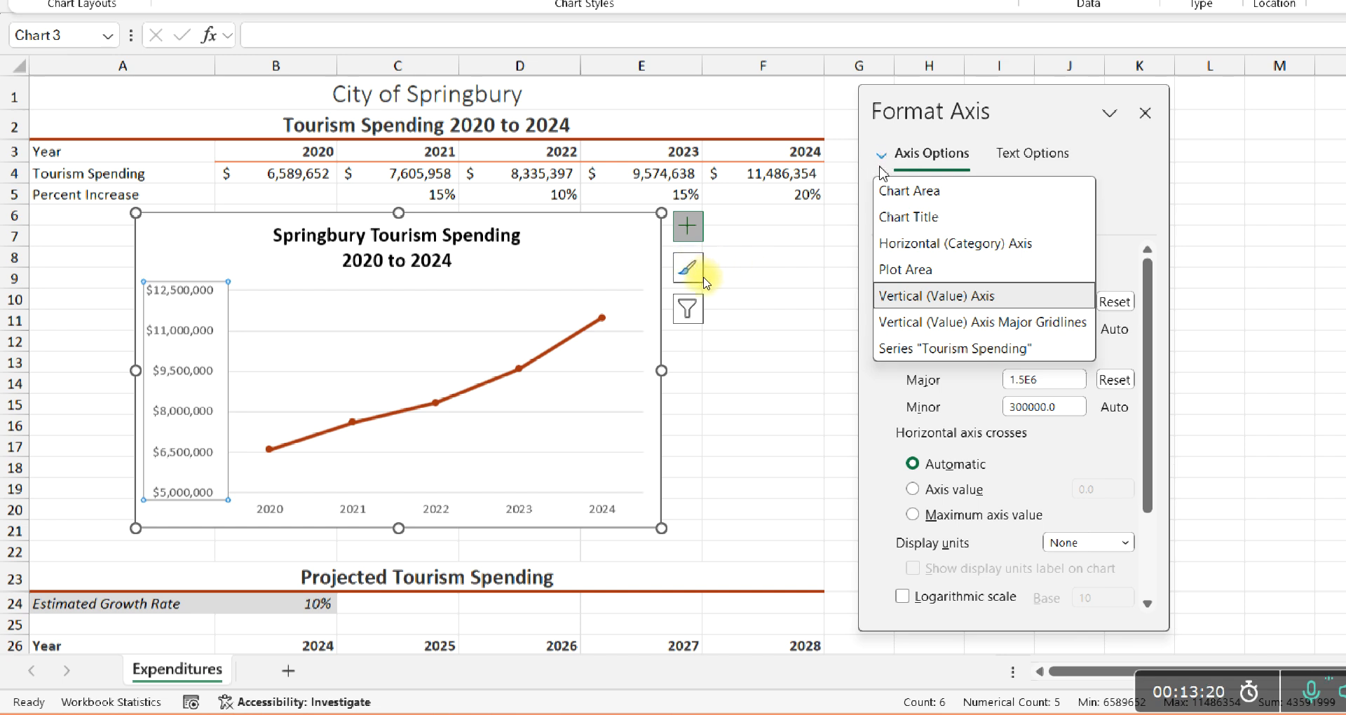
left_click(907, 190)
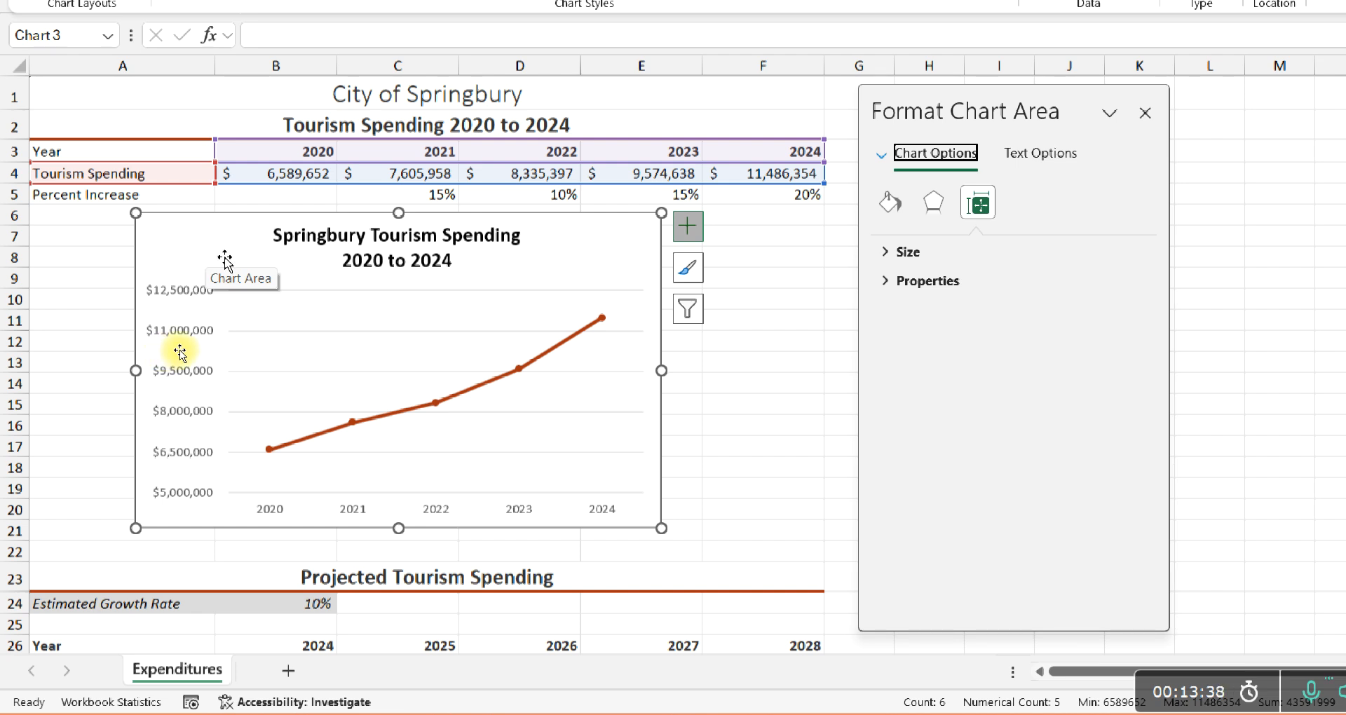
left_click(890, 203)
left_click(912, 280)
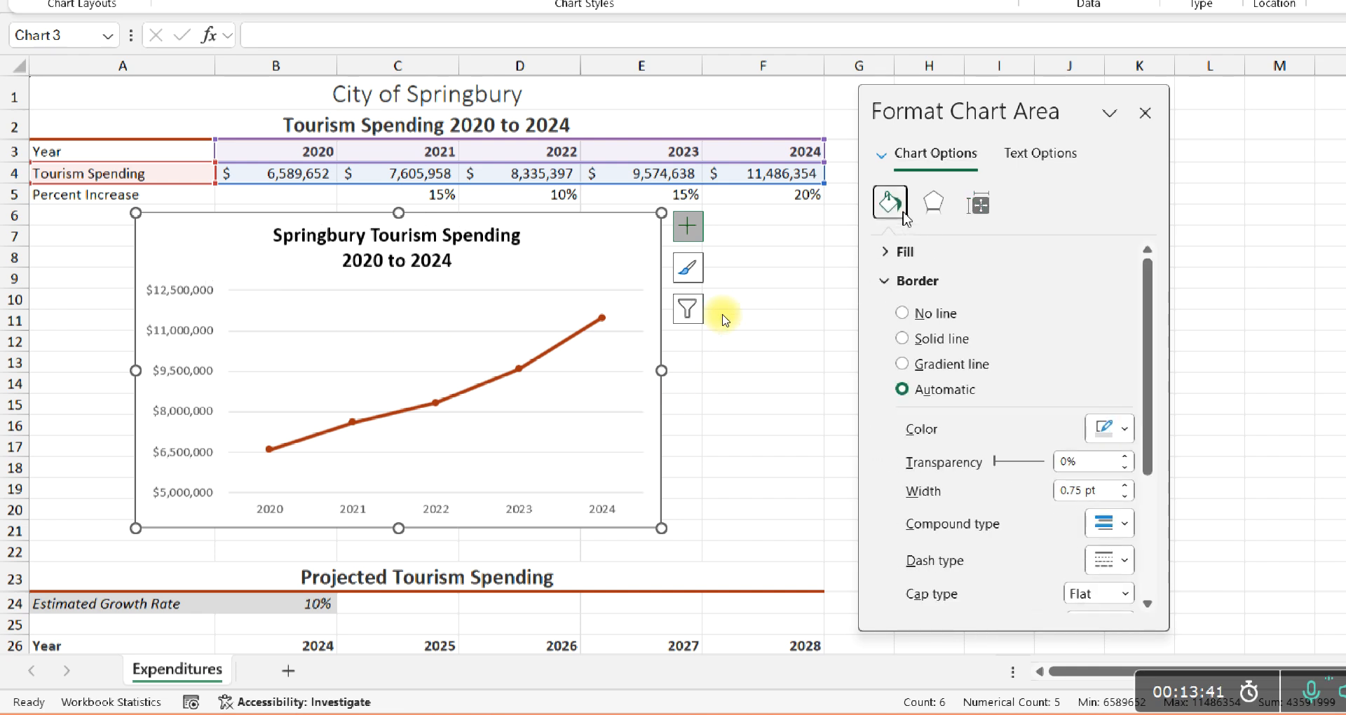
left_click(885, 282)
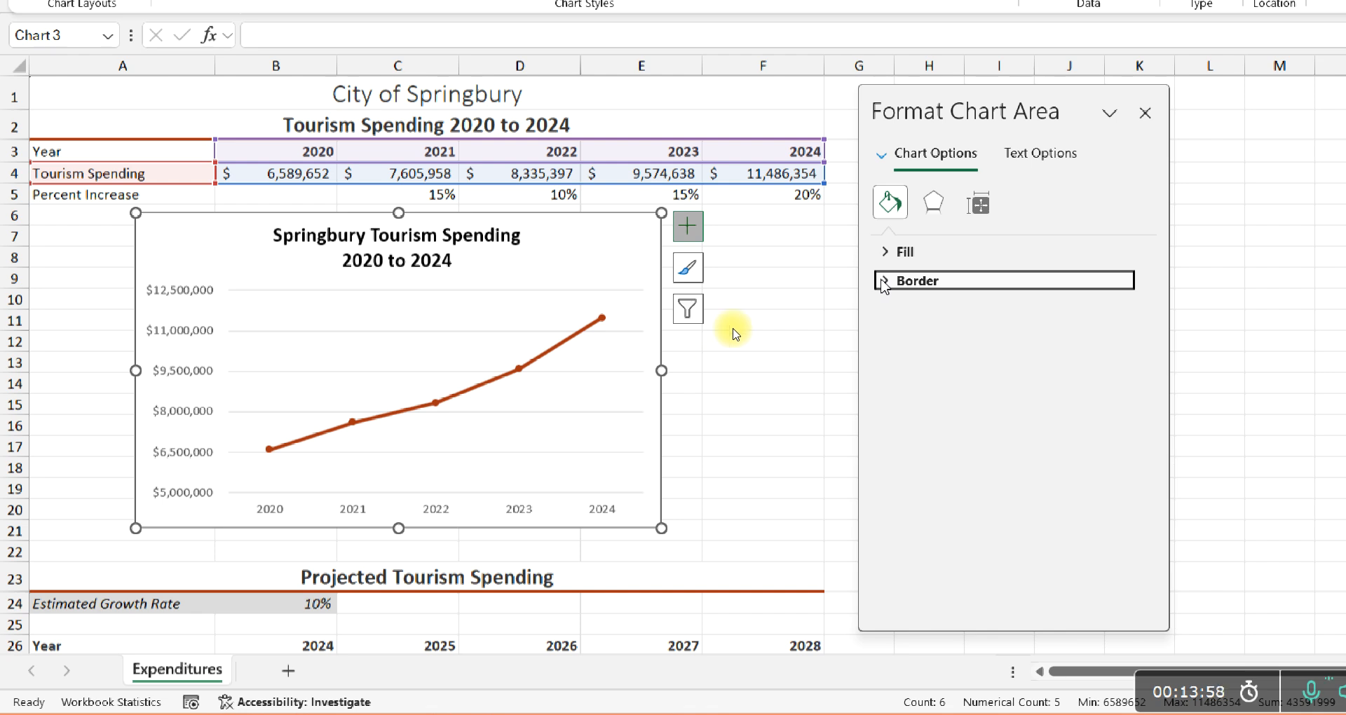
left_click(887, 251)
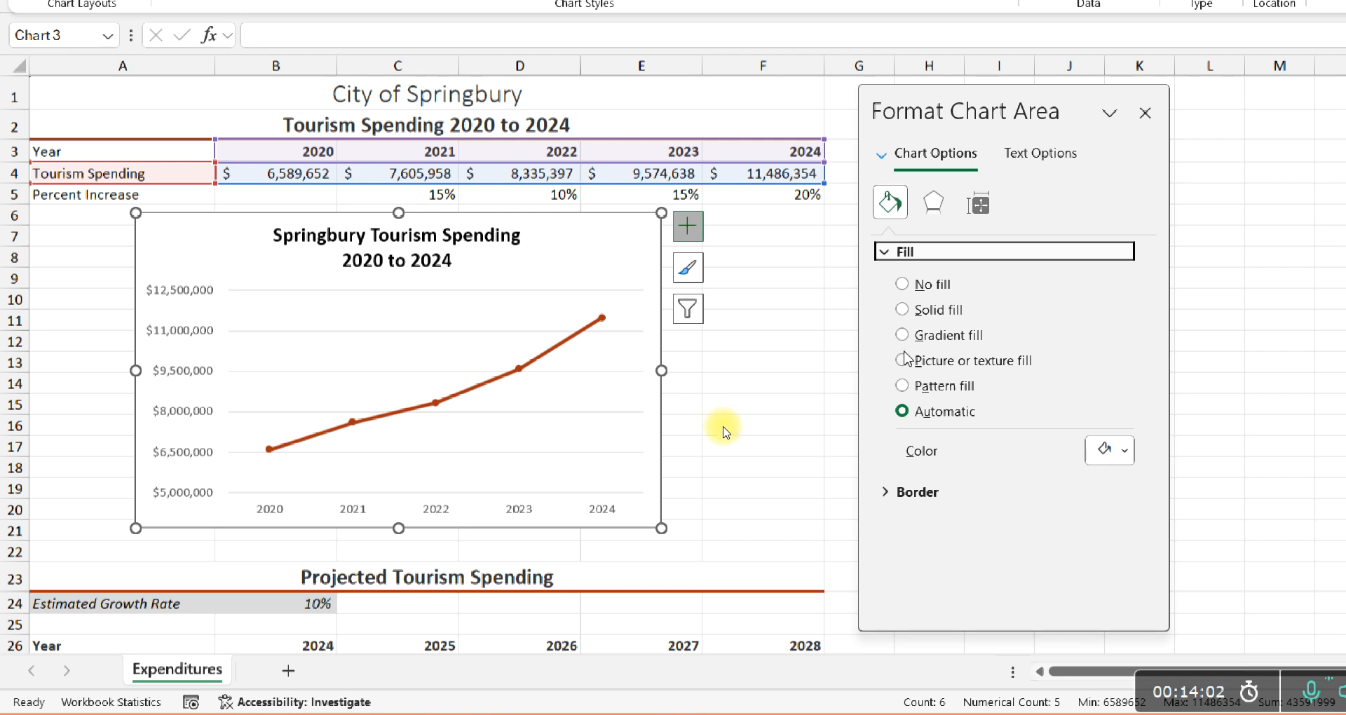
left_click(904, 361)
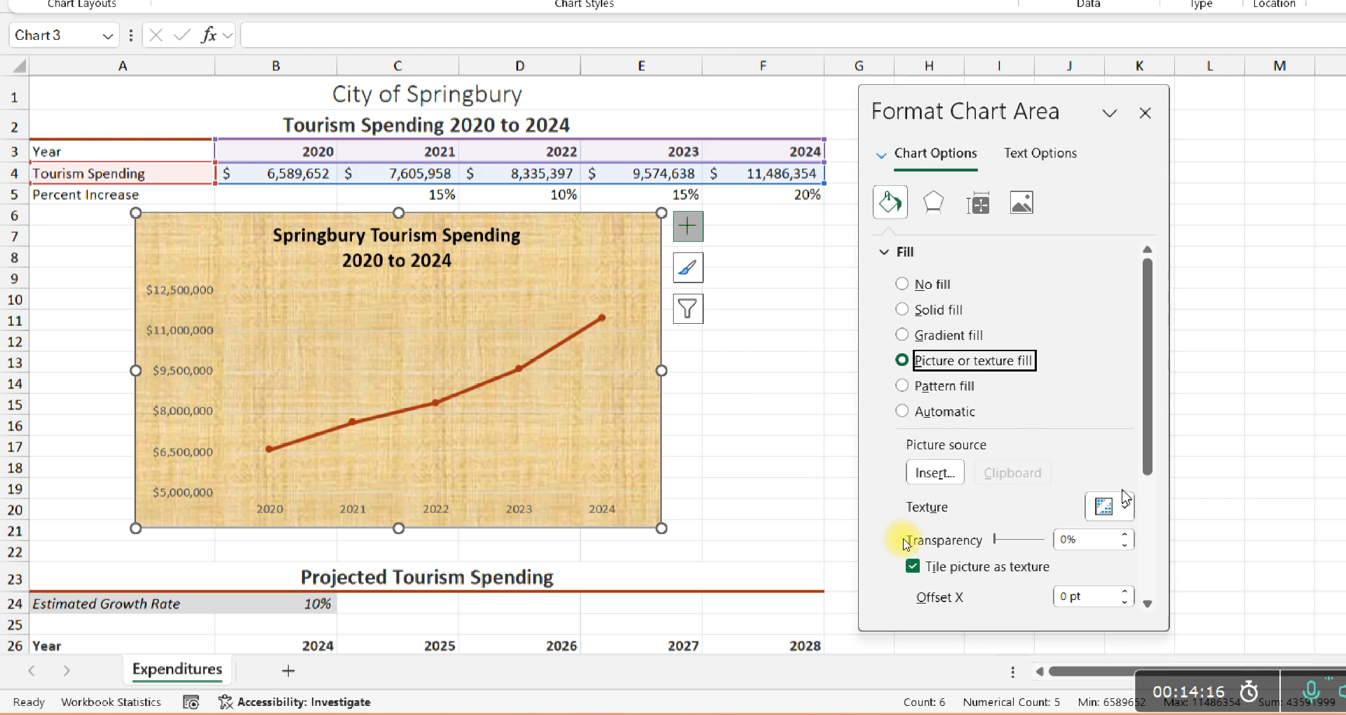
left_click(1110, 506)
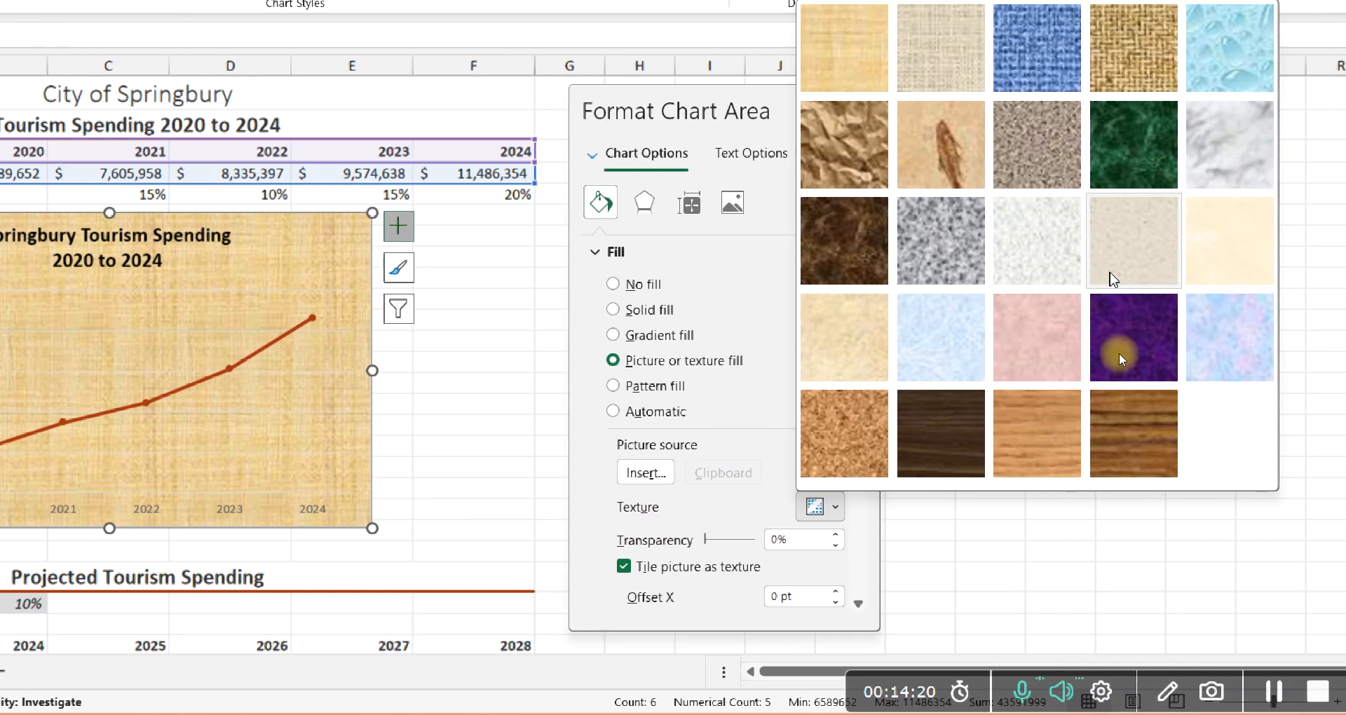
left_click(1210, 236)
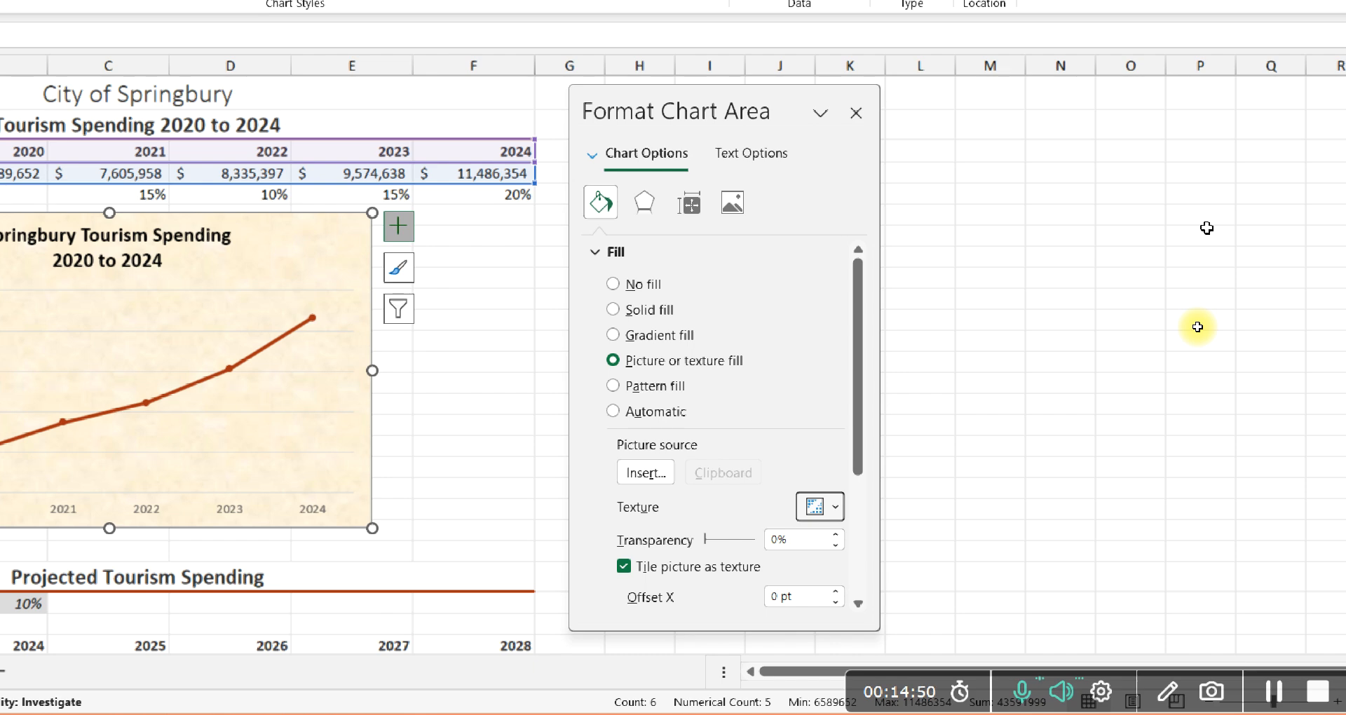
left_click(598, 254)
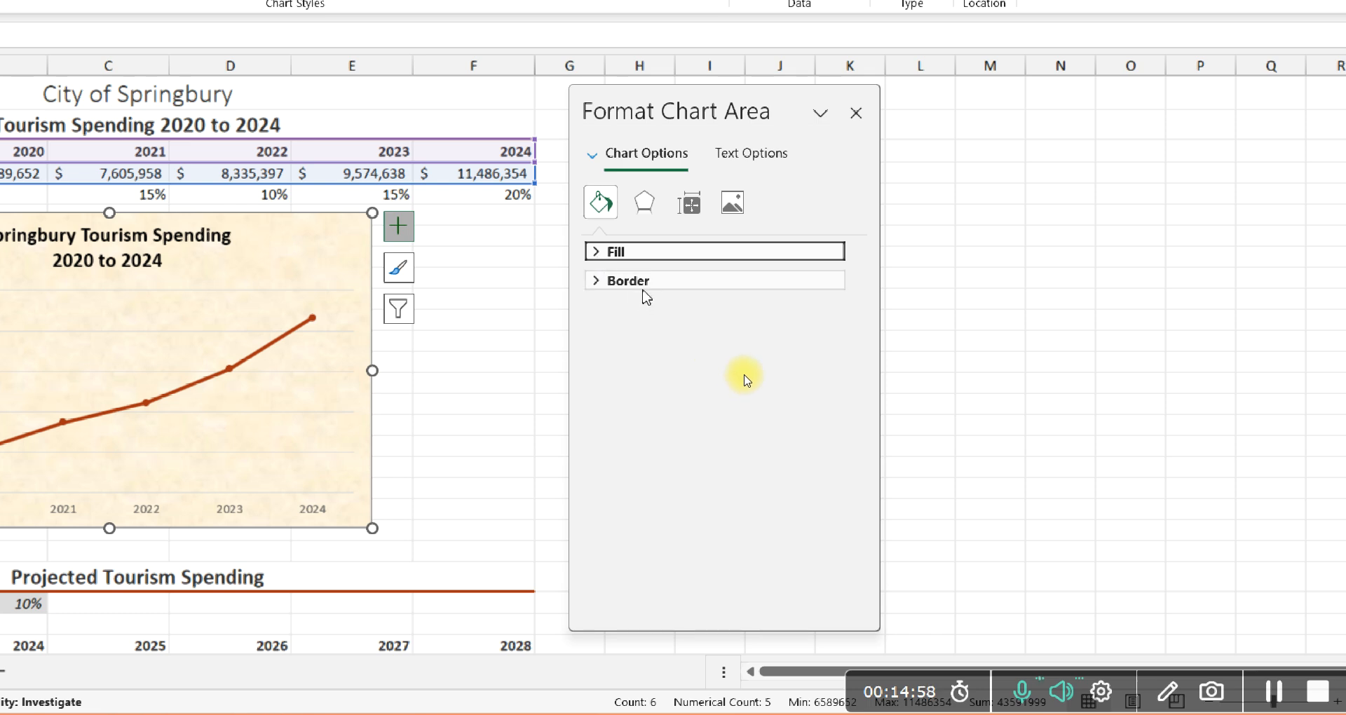
left_click(706, 352)
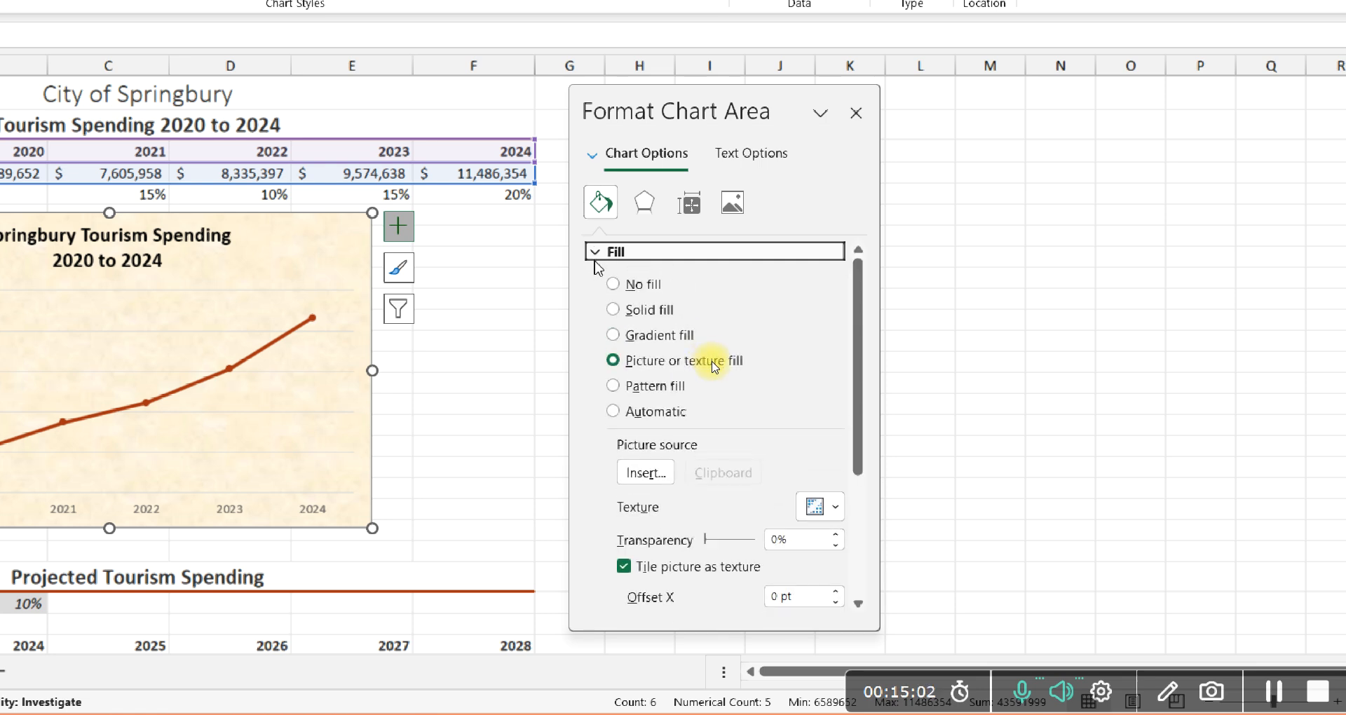
Give the chart area a solid line border in the dark orange theme color
left_click(589, 253)
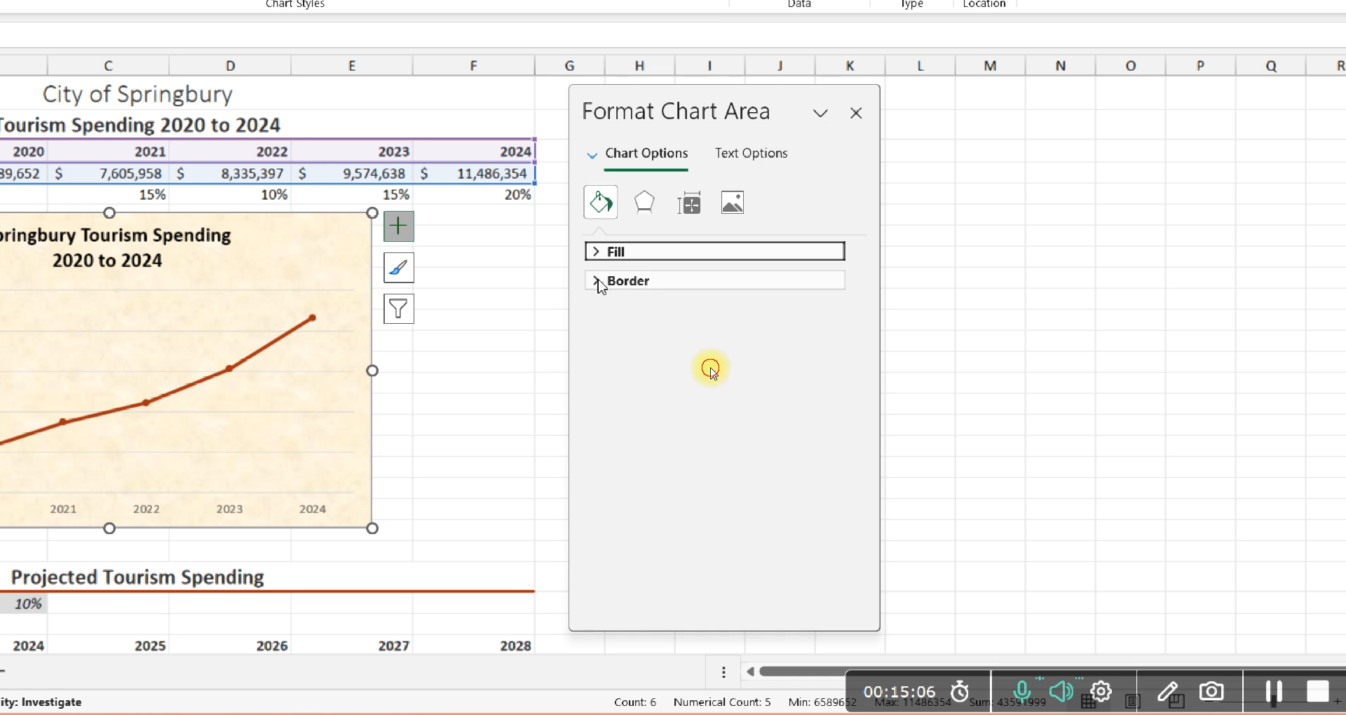
left_click(598, 280)
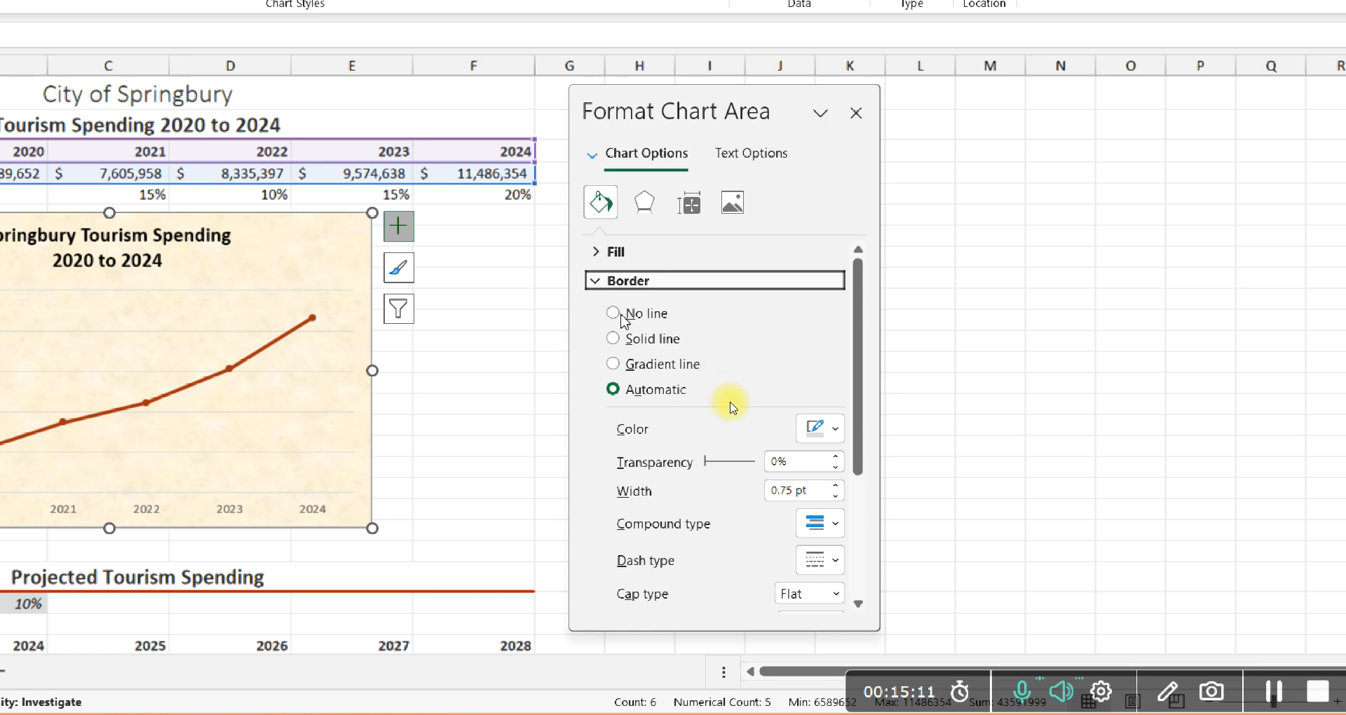
left_click(624, 338)
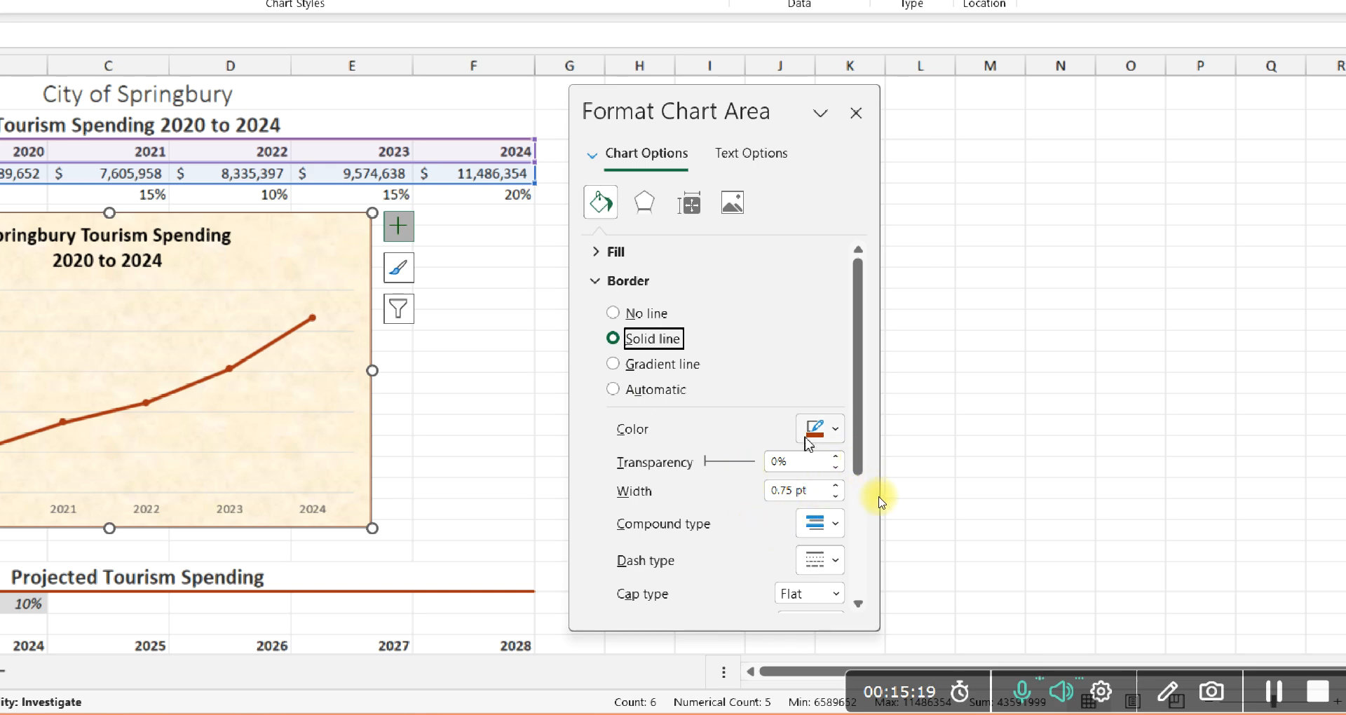
left_click(831, 431)
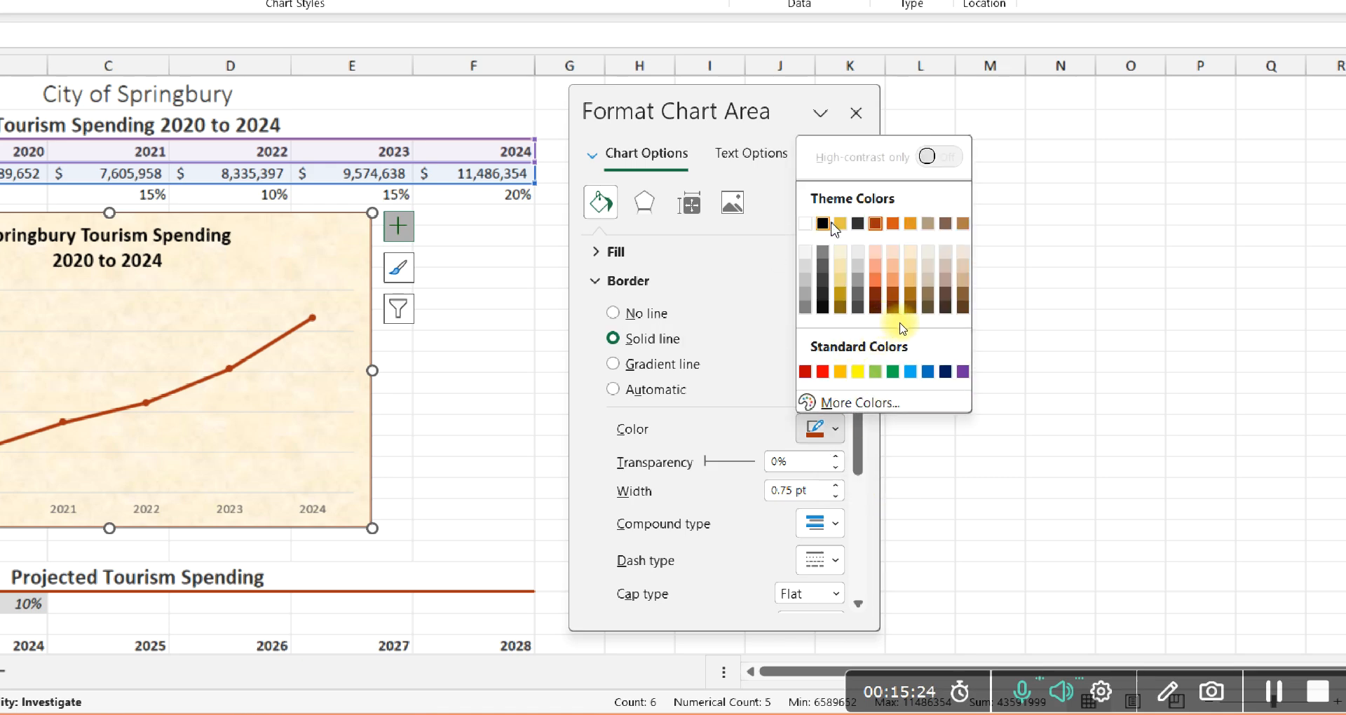
left_click(936, 319)
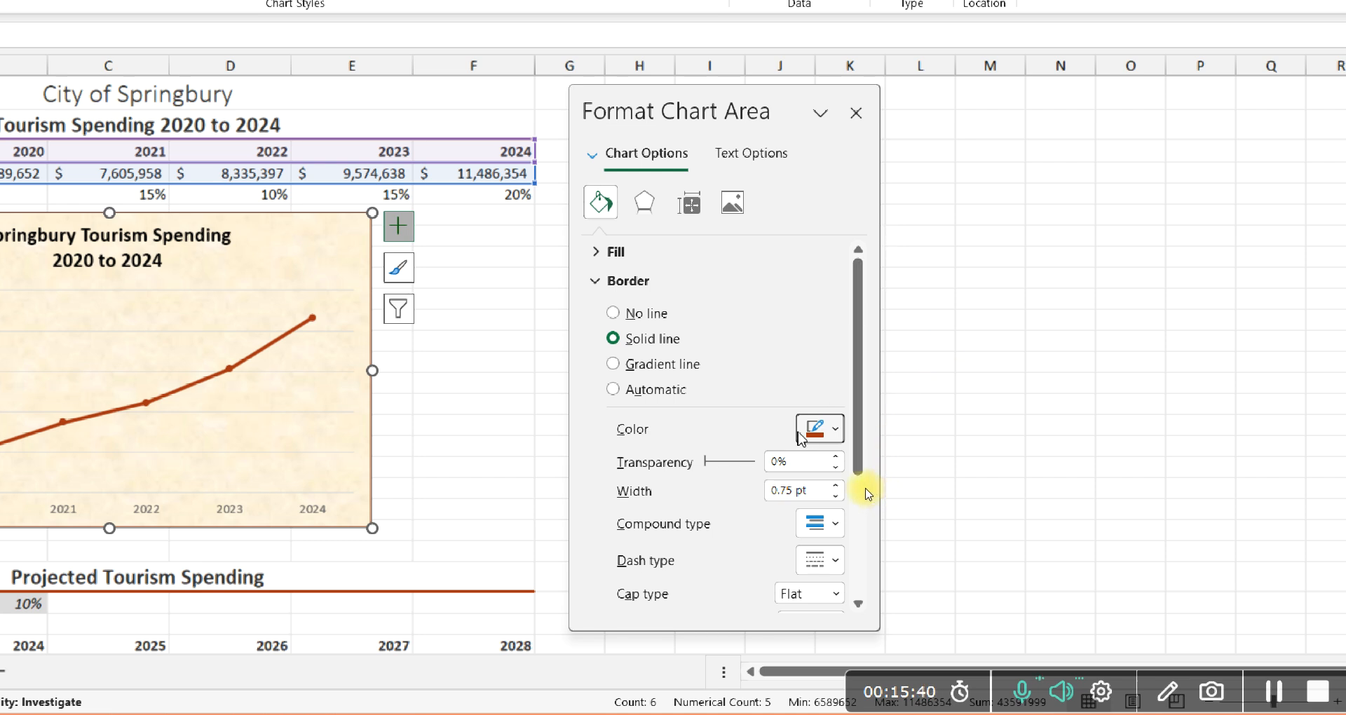
Set the chart area's border width to 2 pt
left_click(836, 485)
left_click(836, 484)
left_click(836, 484)
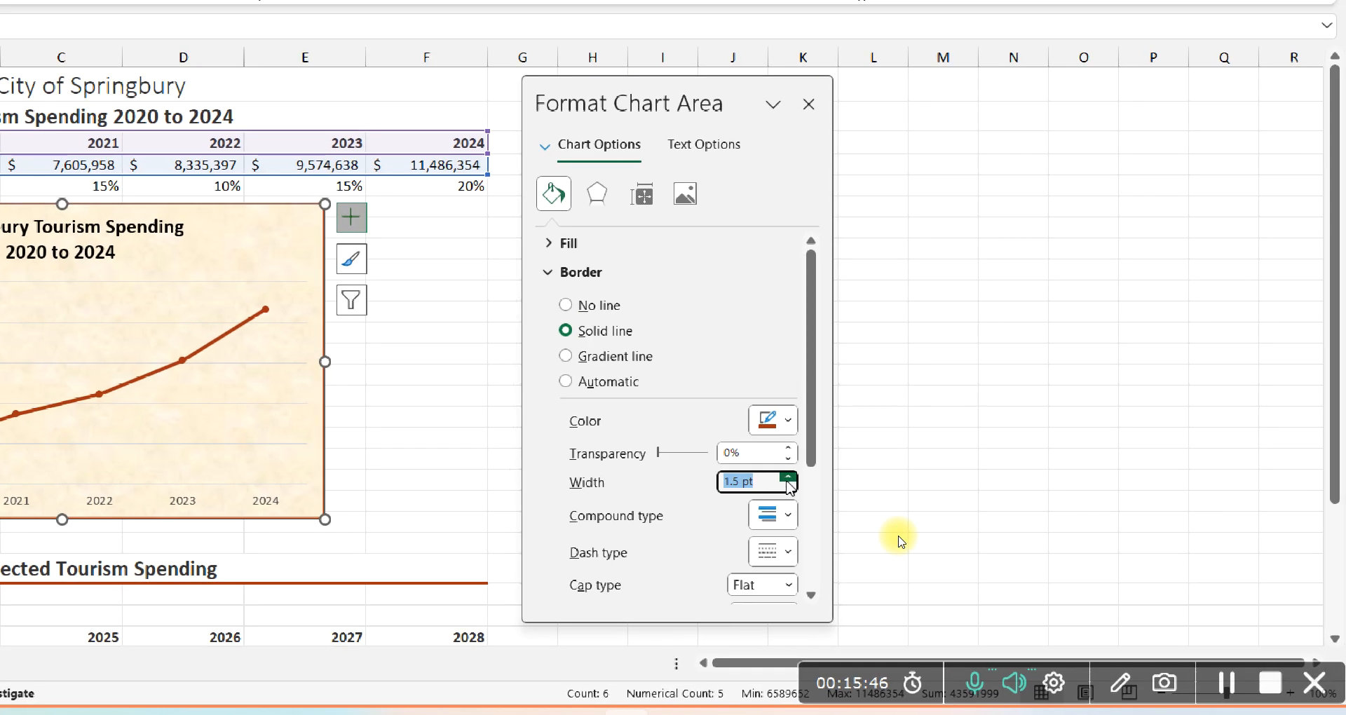
left_click(788, 479)
left_click(788, 478)
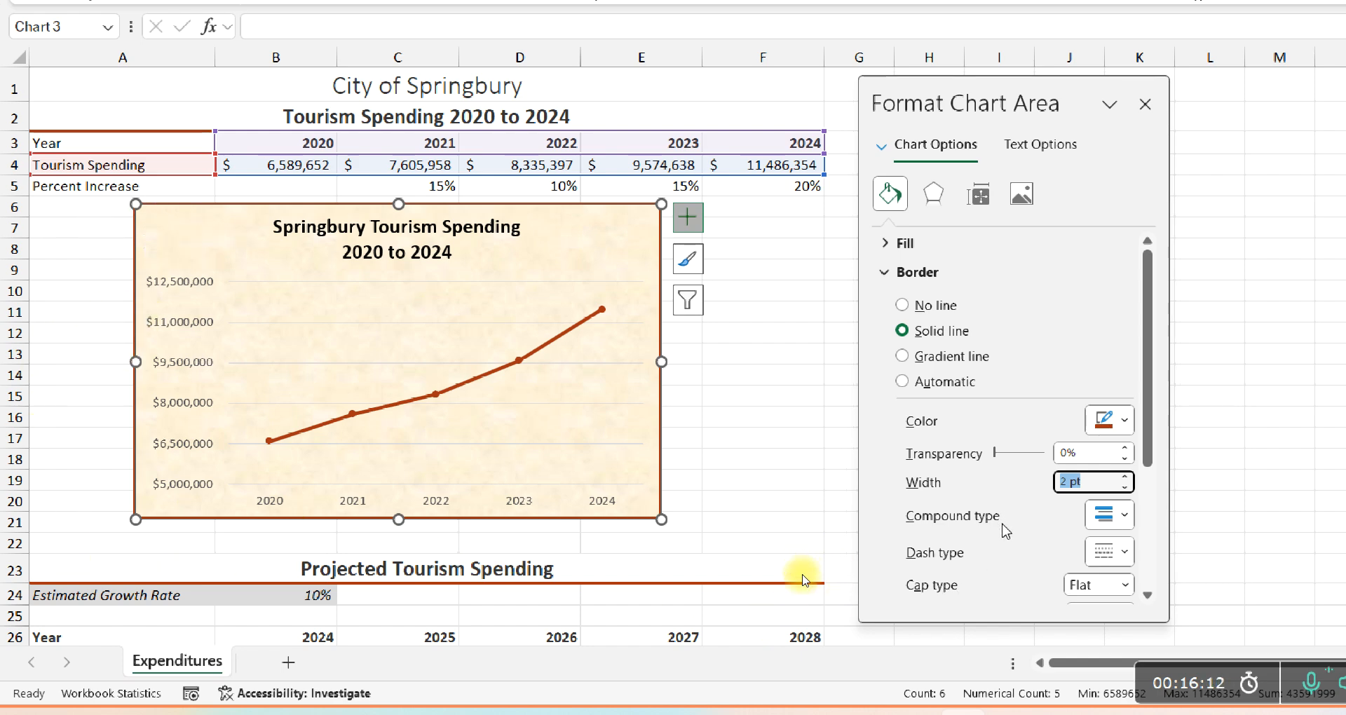
Turn on rounded corners for the chart area's border and move the formatting options out of the way
scroll(1009, 561, "down", 3)
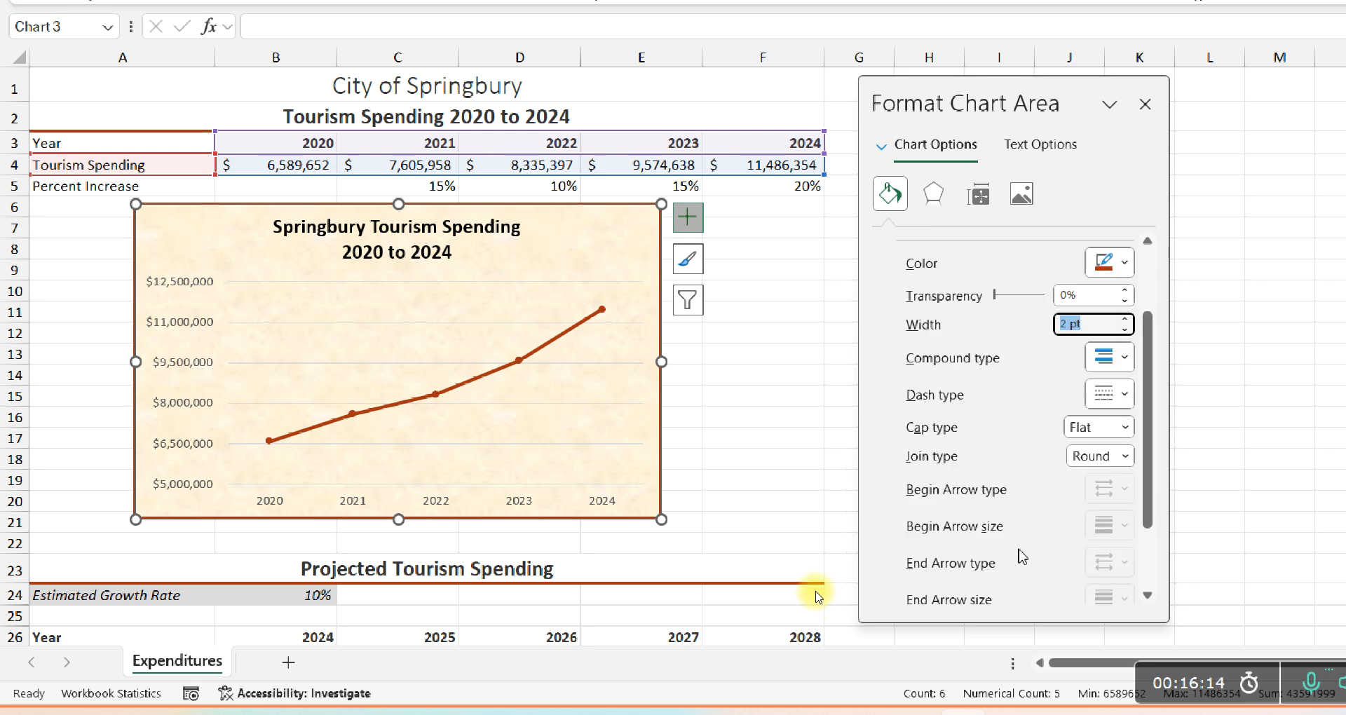
scroll(1016, 575, "down", 2)
scroll(1108, 512, "down", 1)
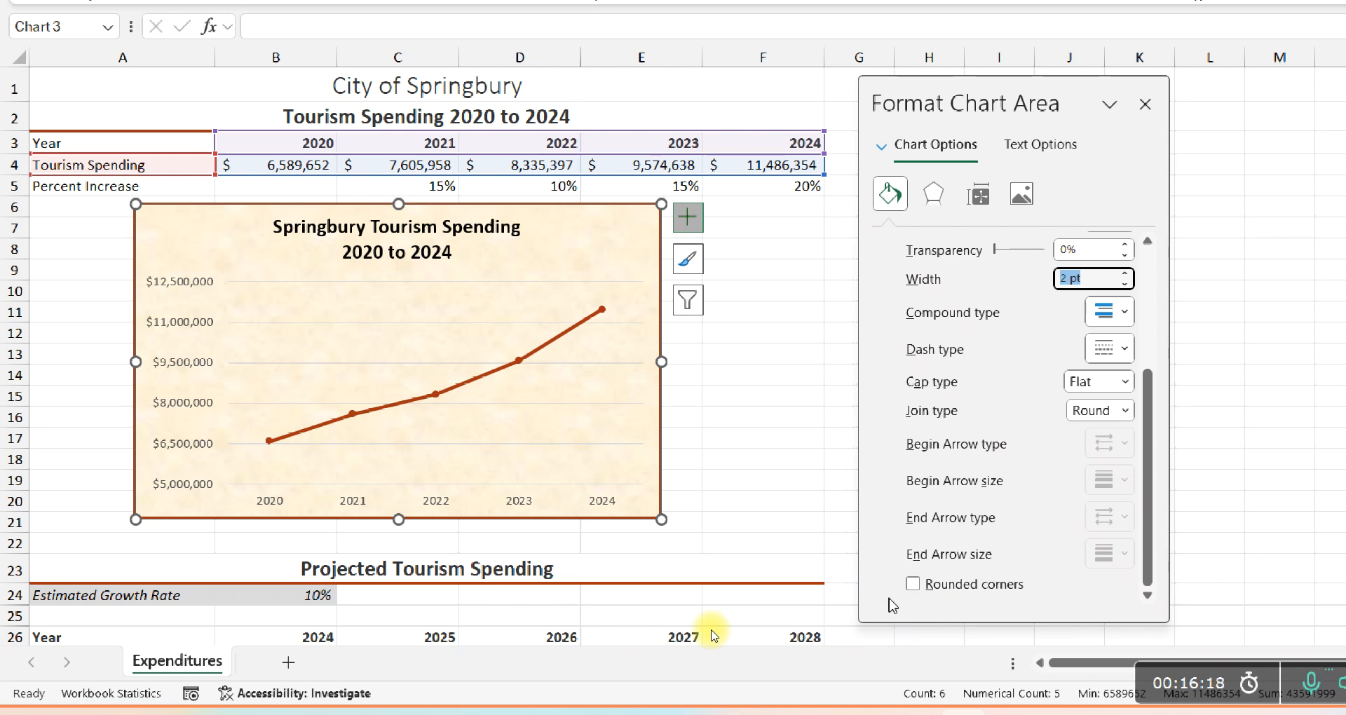
left_click(912, 585)
left_click(912, 585)
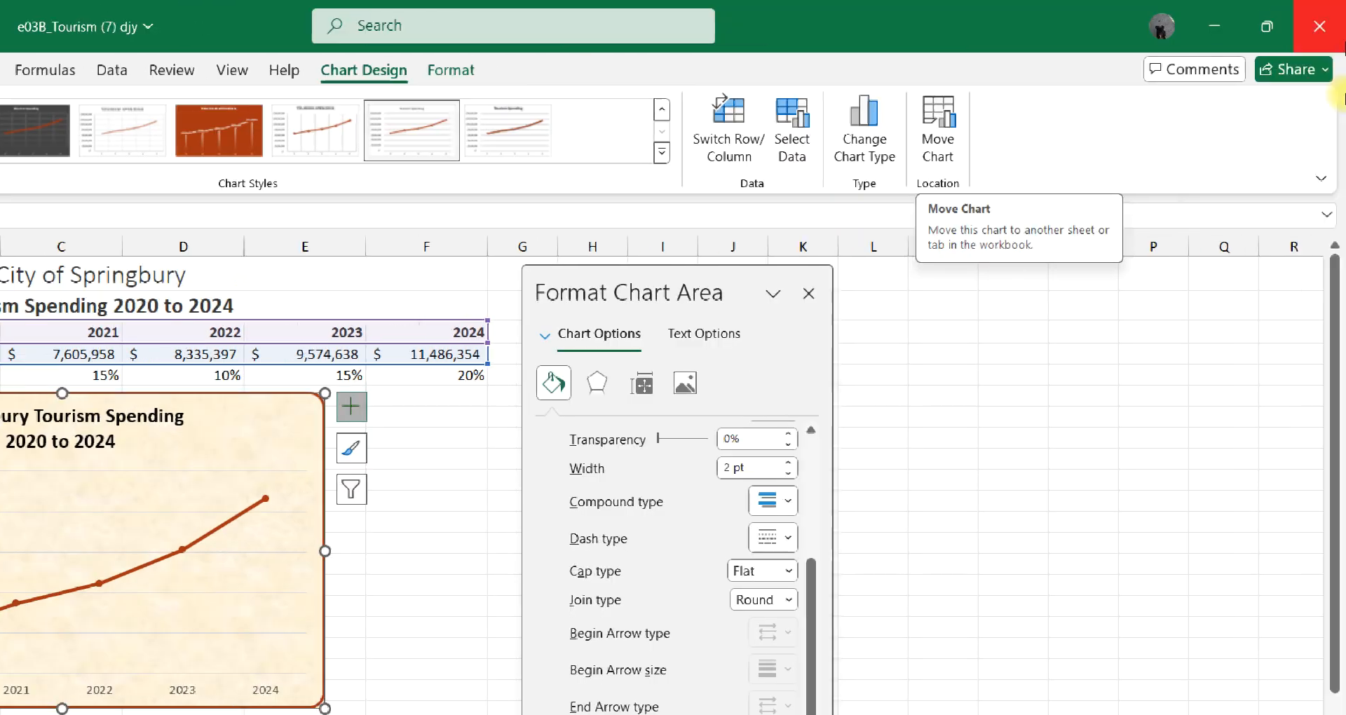
left_click_drag(681, 290, 1318, 312)
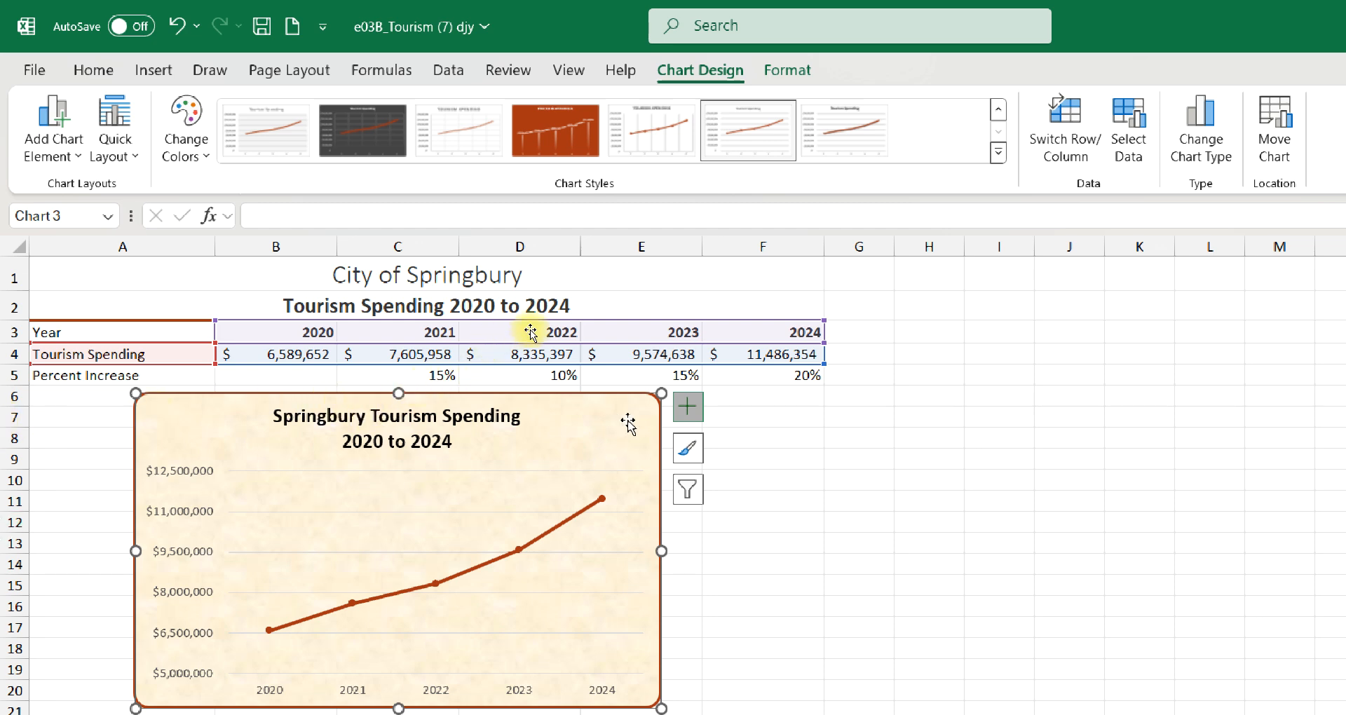
Format the chart's primary major horizontal gridlines as a solid line with a width of 1 pt
left_click(688, 420)
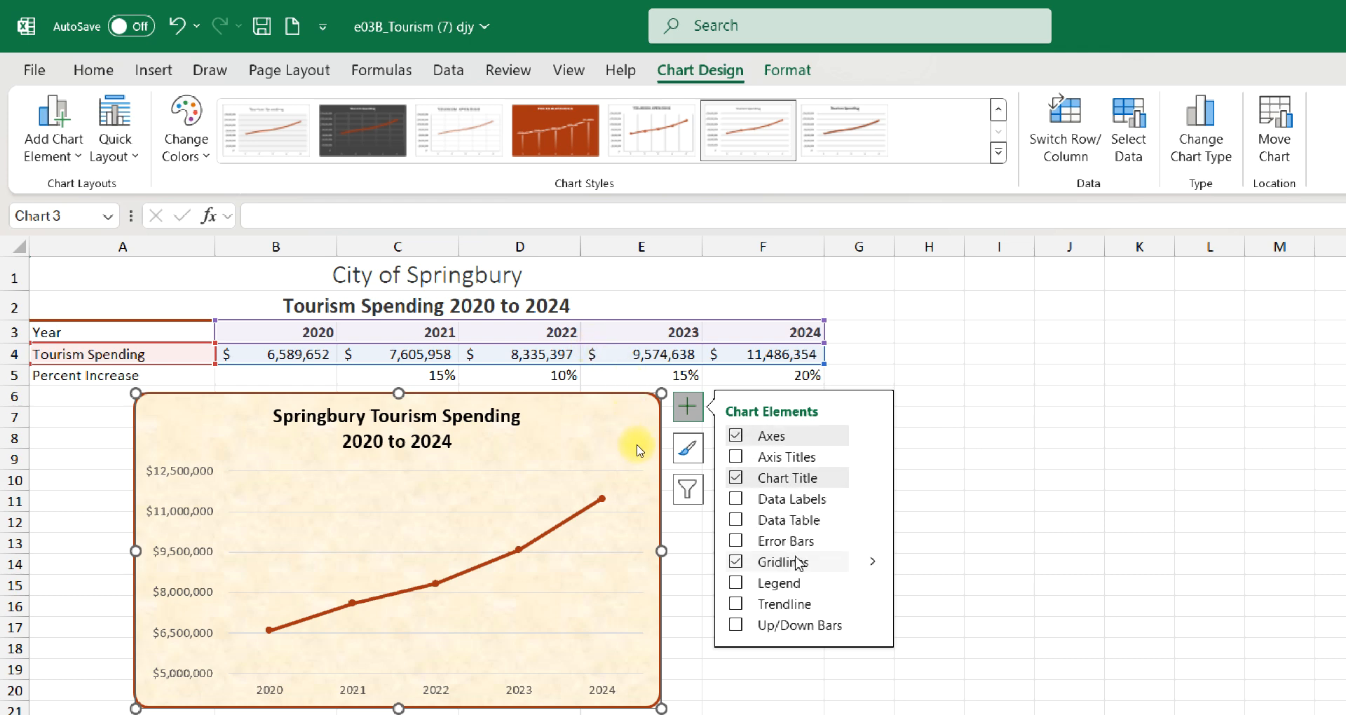
left_click(874, 563)
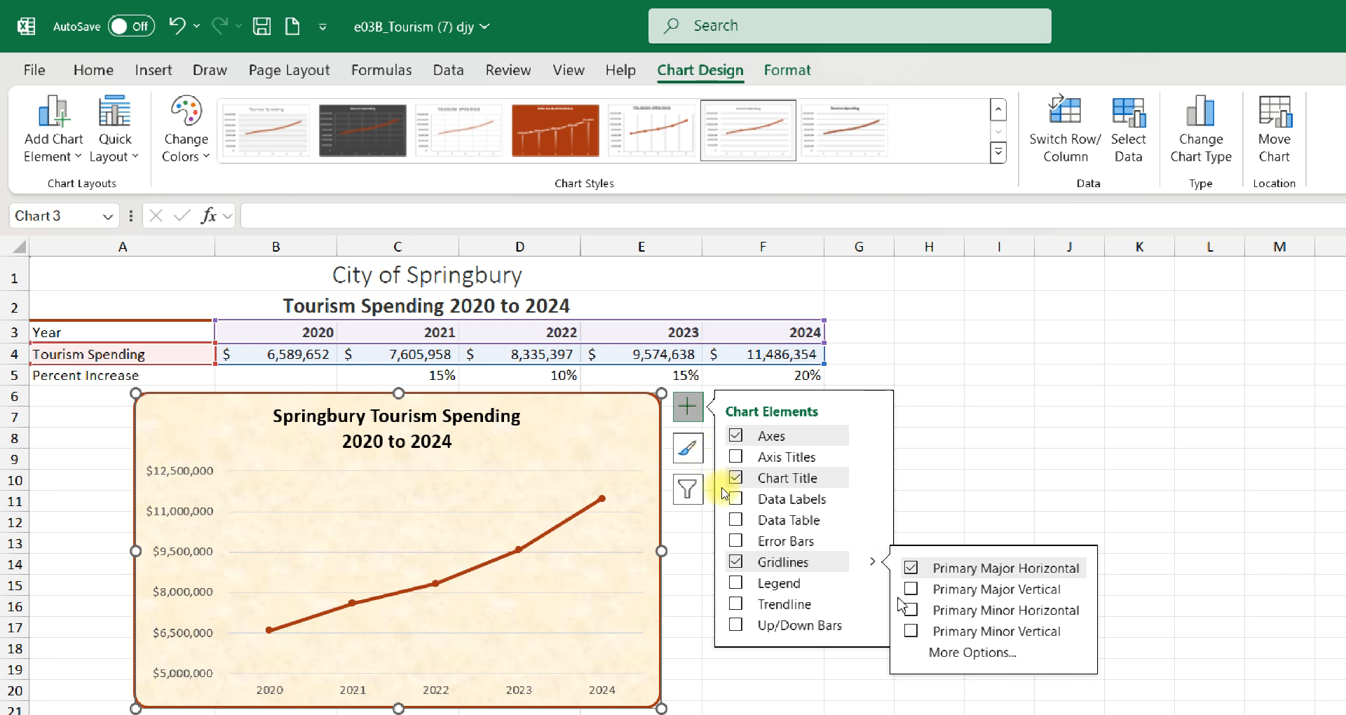
left_click(938, 654)
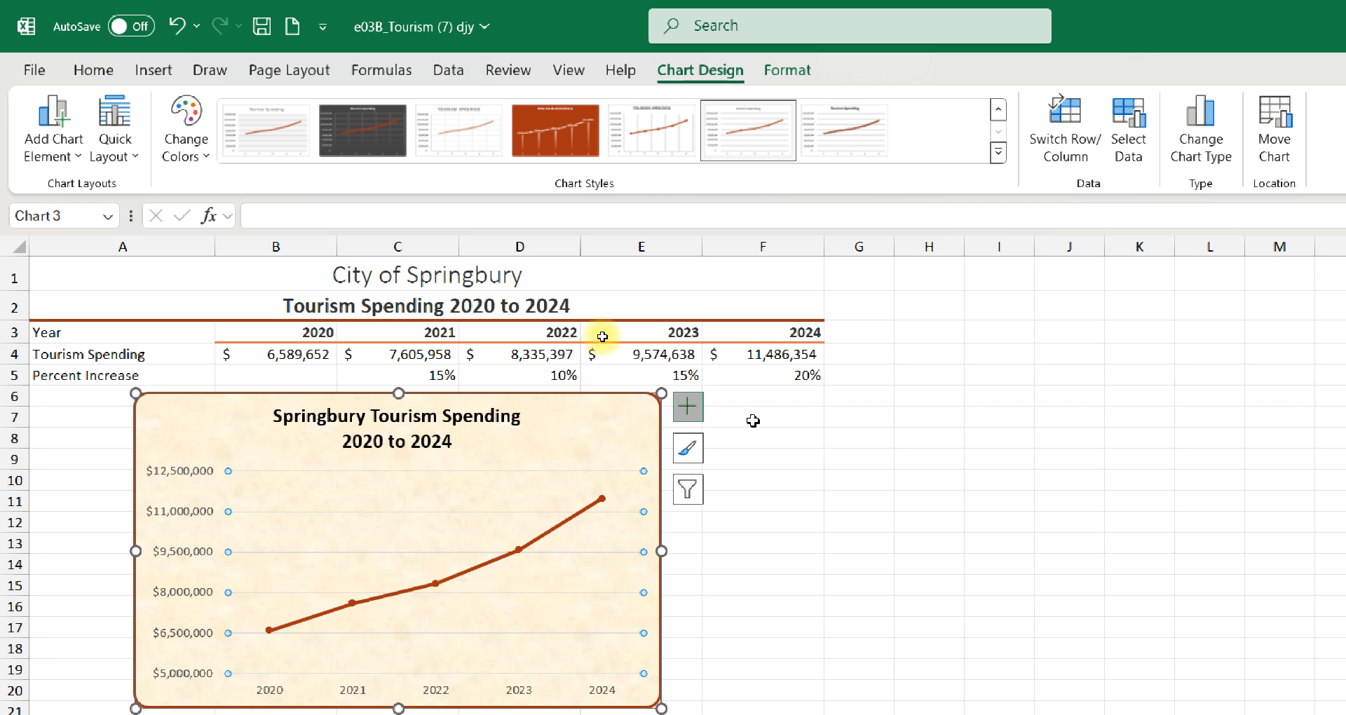
left_click(696, 409)
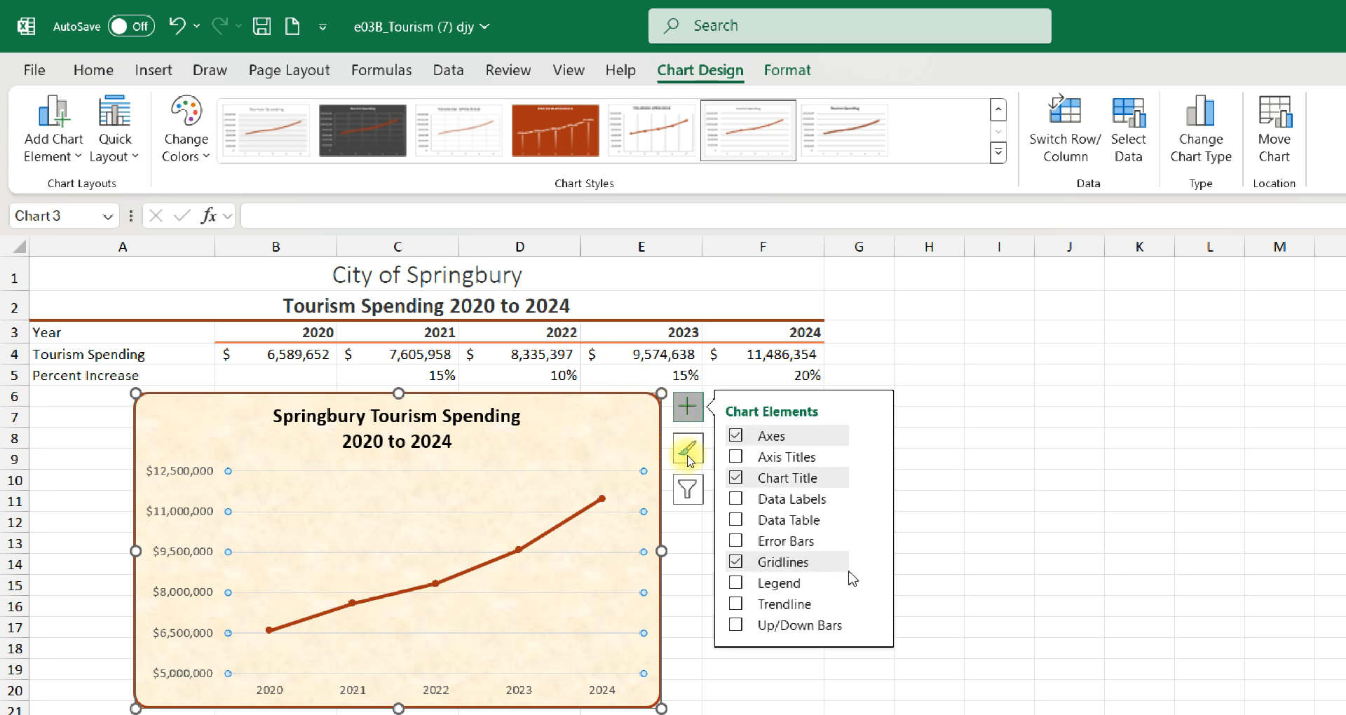
mouse_move(871, 561)
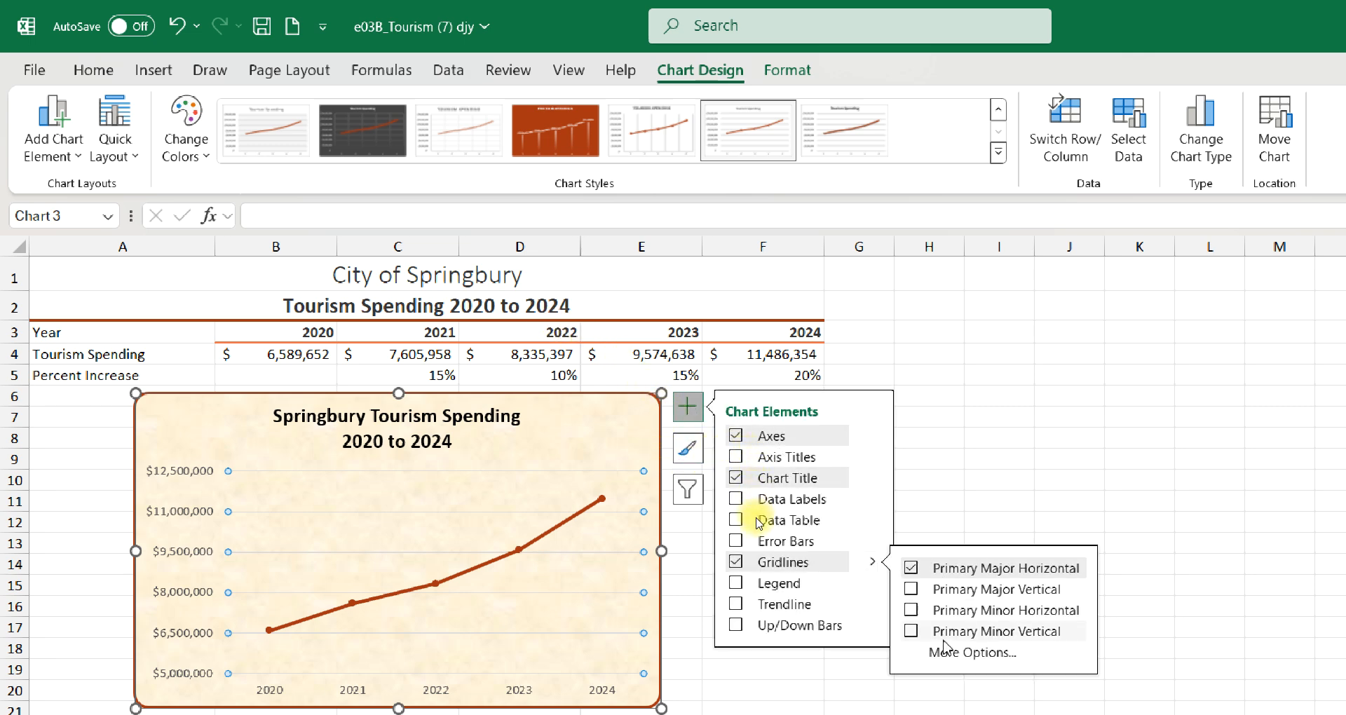
key("Escape")
key("ctrl+1")
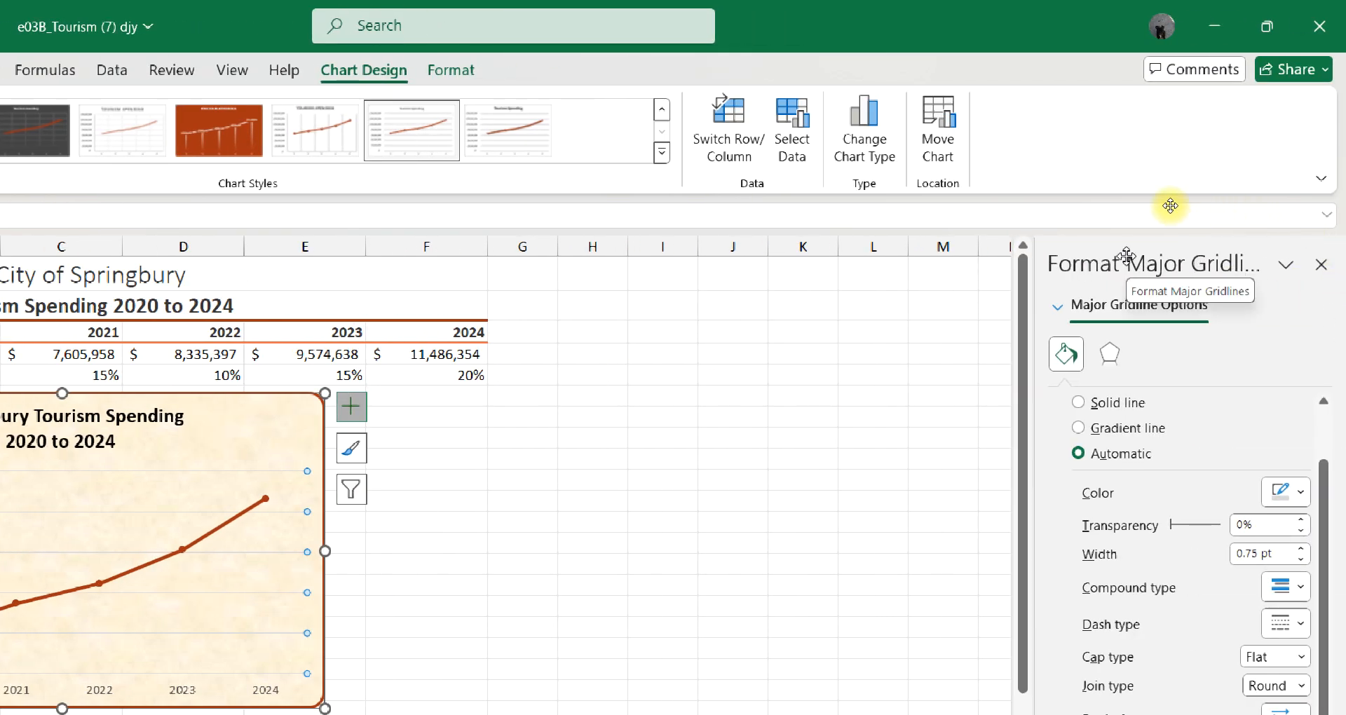
left_click_drag(1073, 261, 1015, 231)
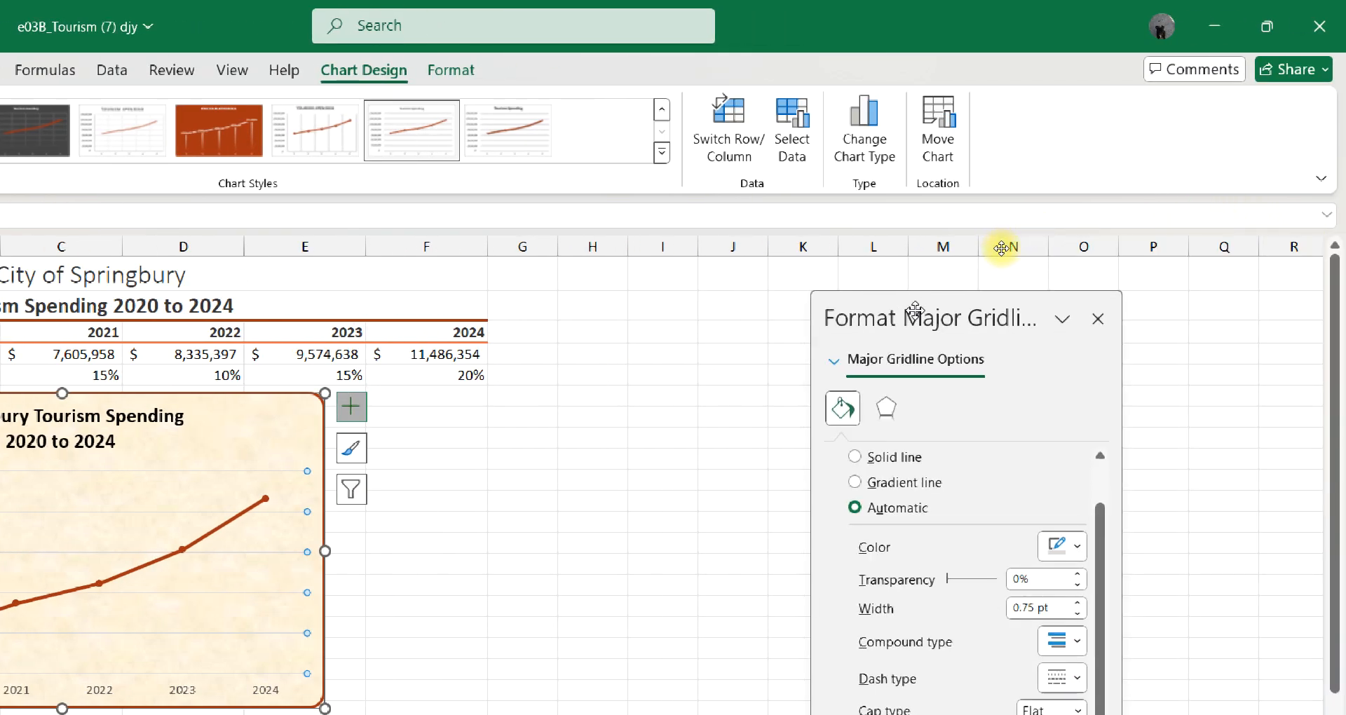
left_click_drag(966, 311, 517, 321)
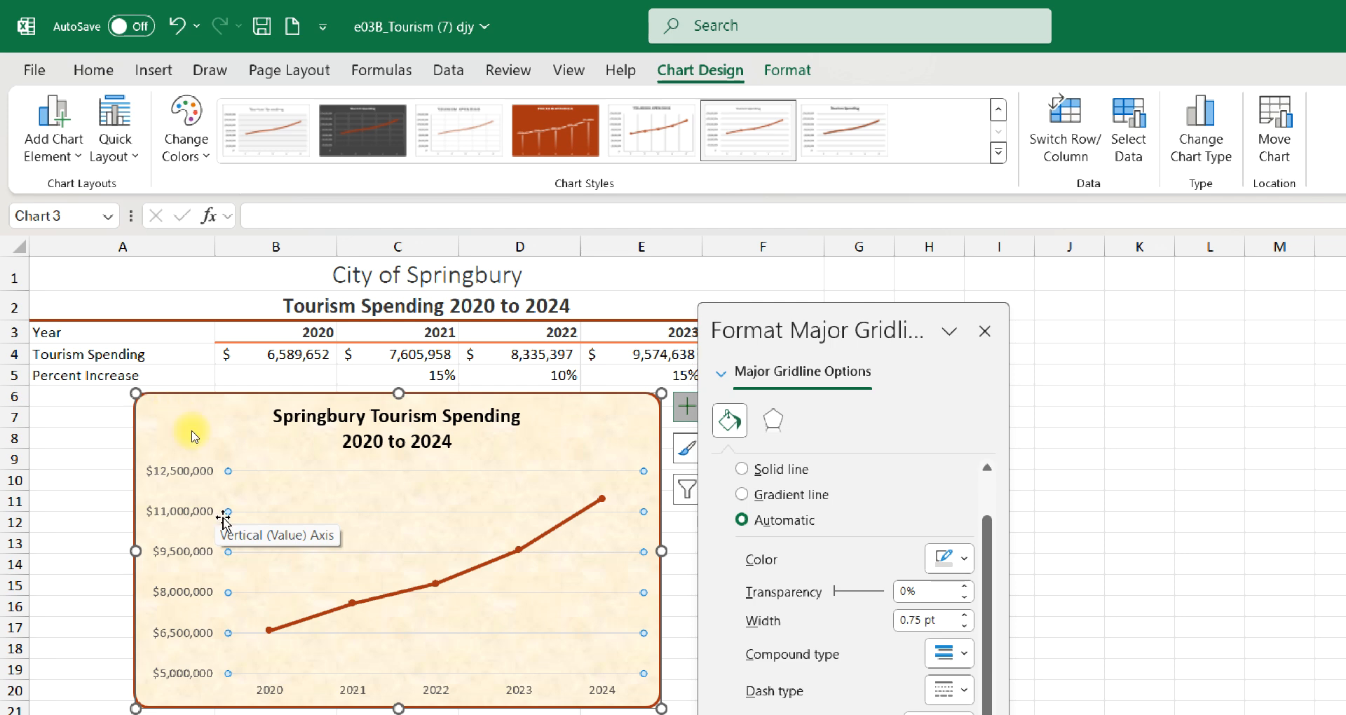
scroll(783, 490, "up", 2)
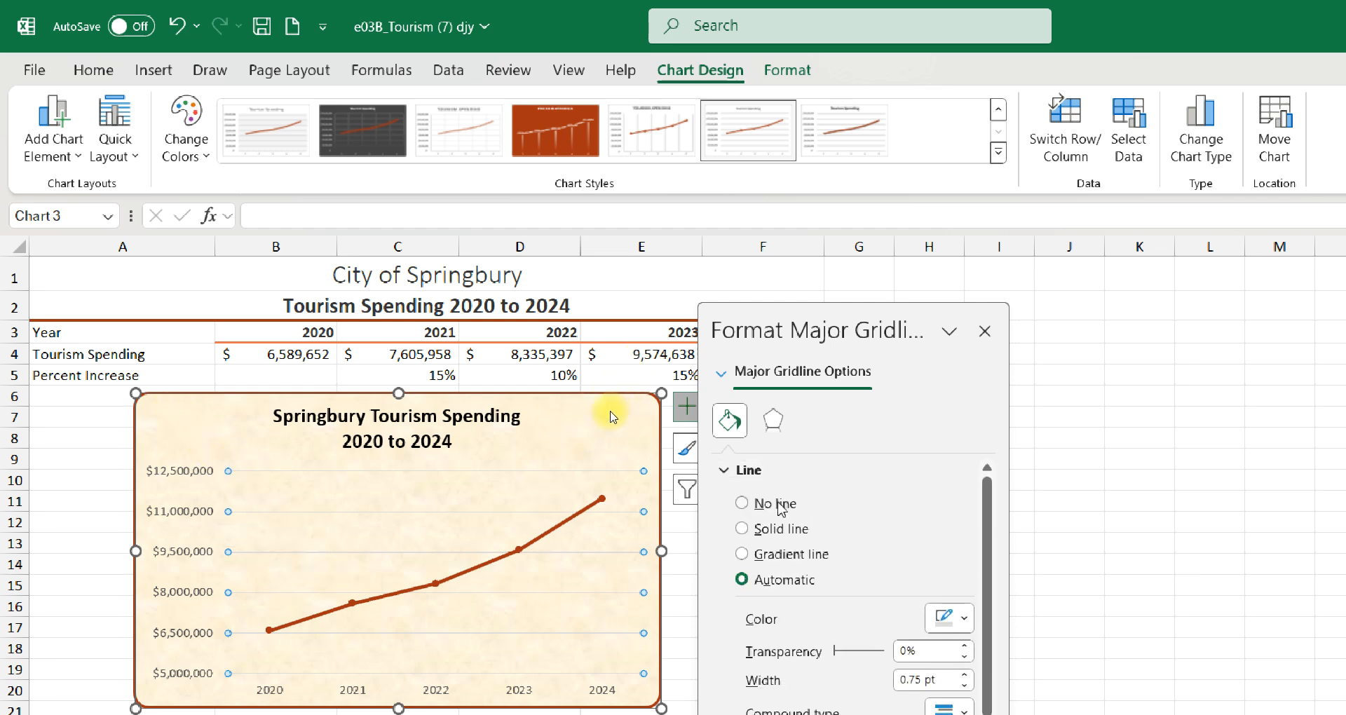
left_click(755, 531)
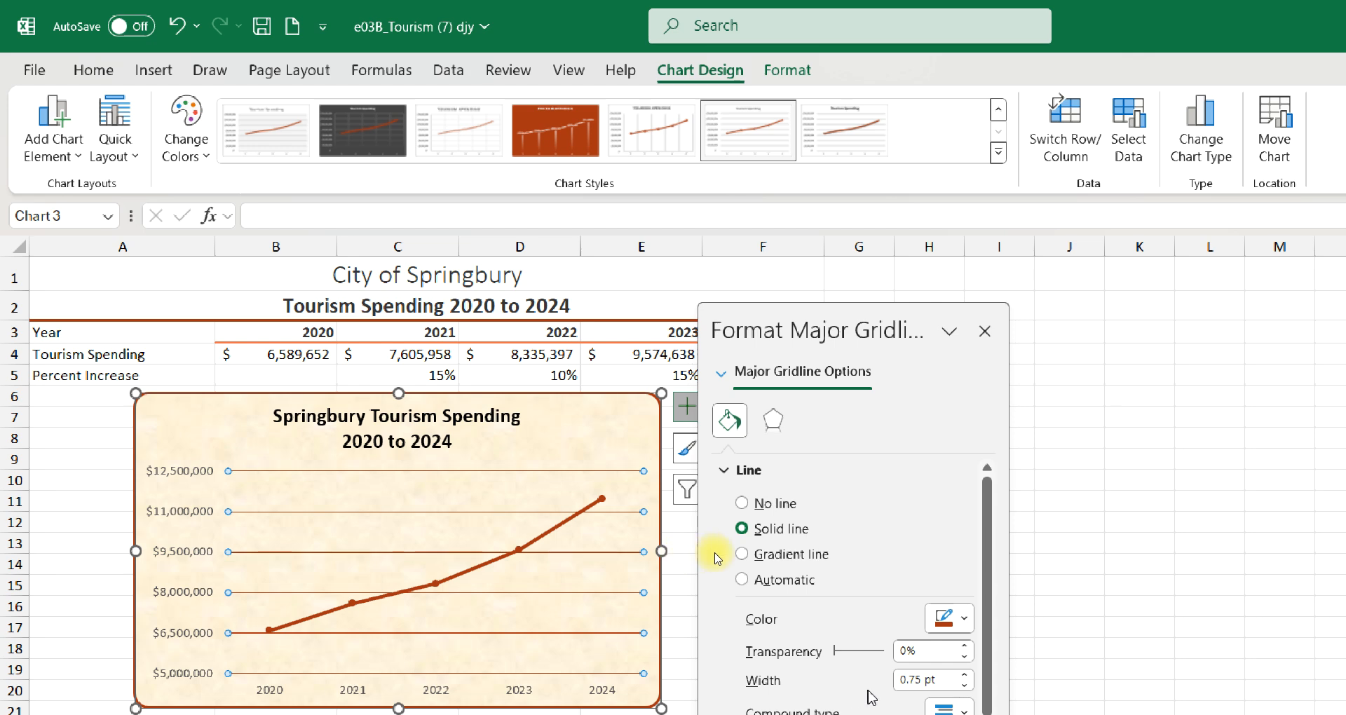
left_click(964, 675)
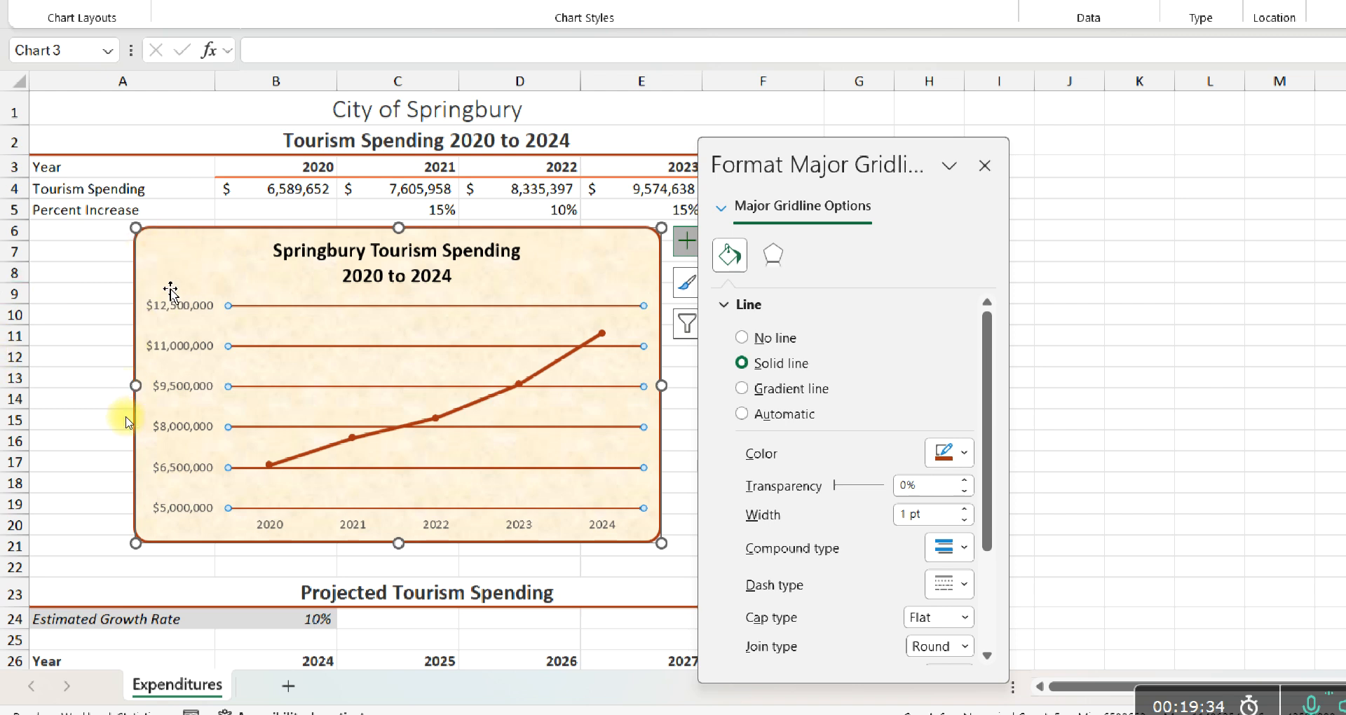
Set the font style of the chart's vertical axis labels to Bold
right_click(171, 351)
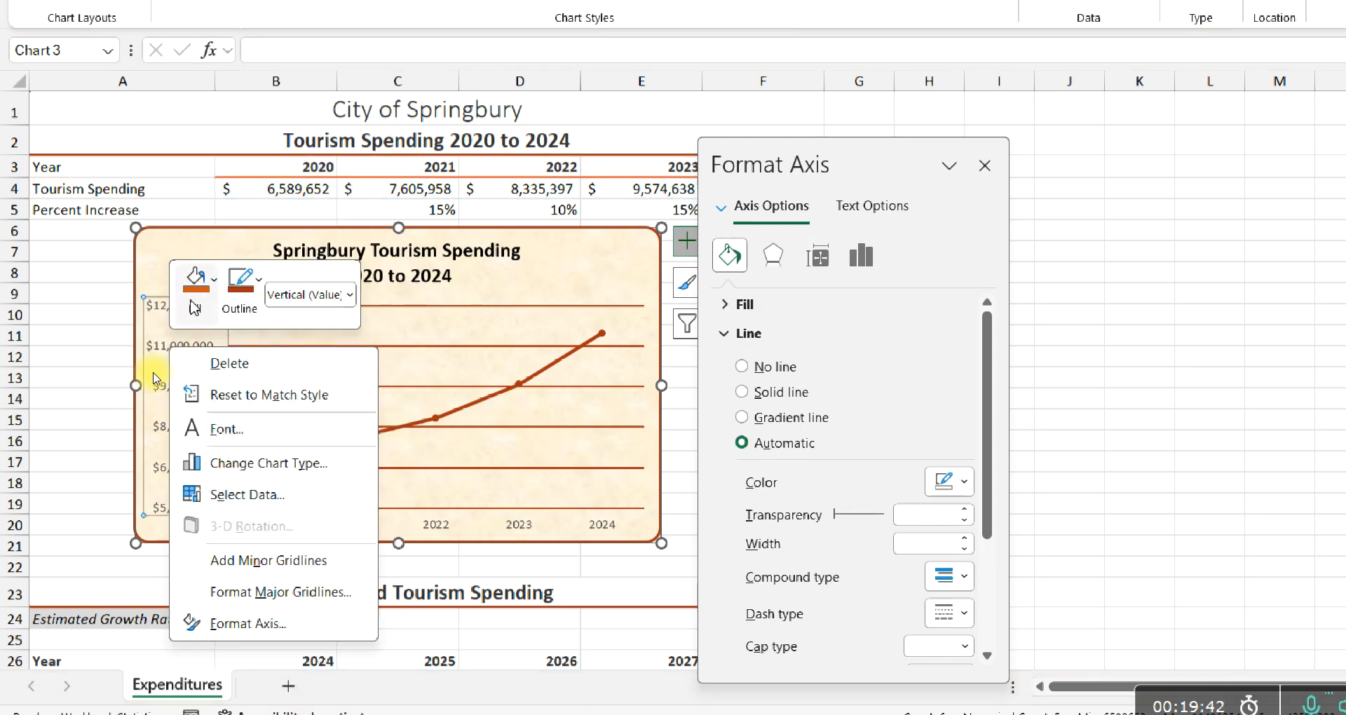
left_click(210, 429)
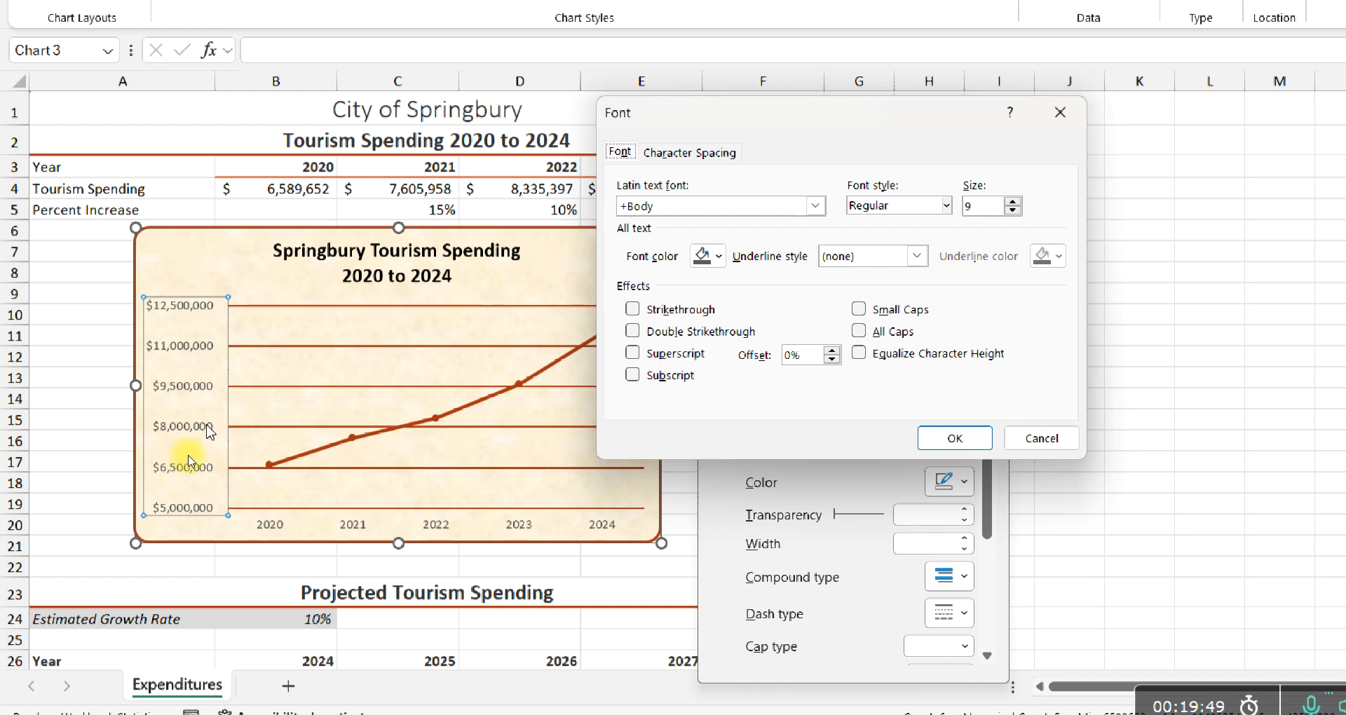
left_click(880, 208)
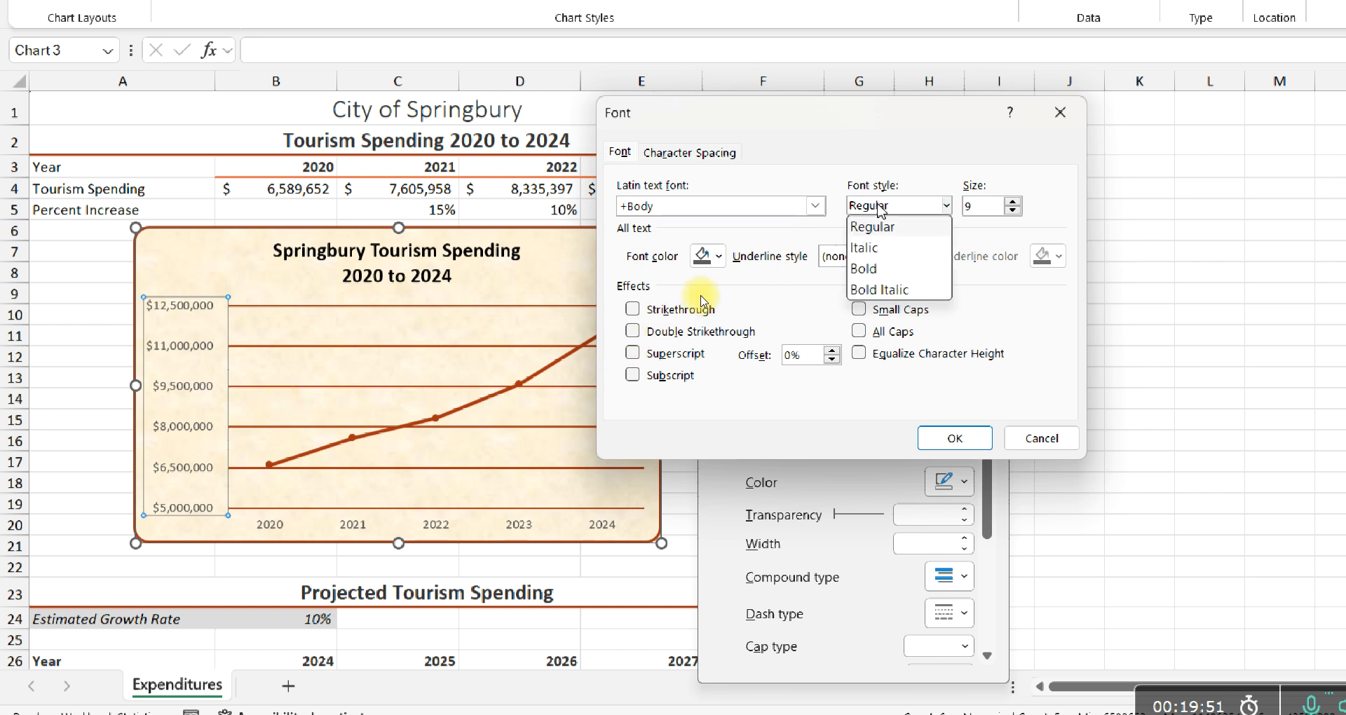
left_click(864, 269)
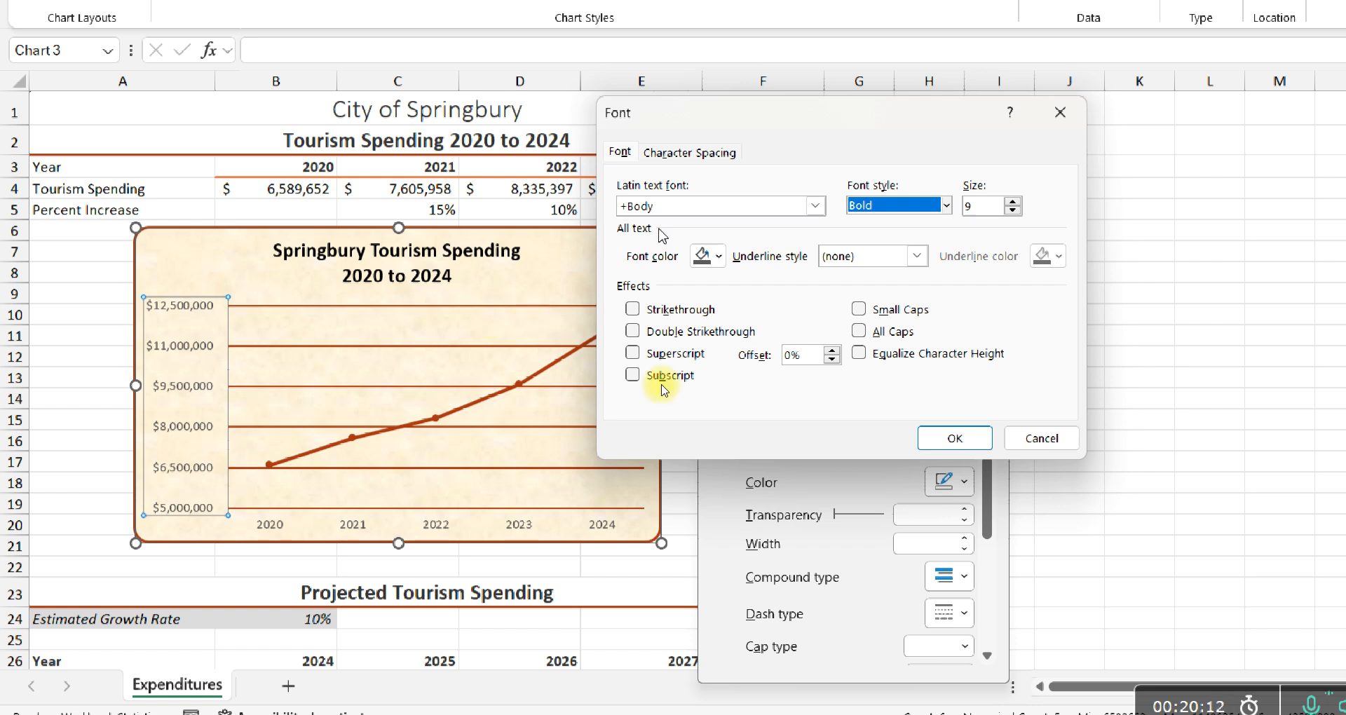
left_click(964, 441)
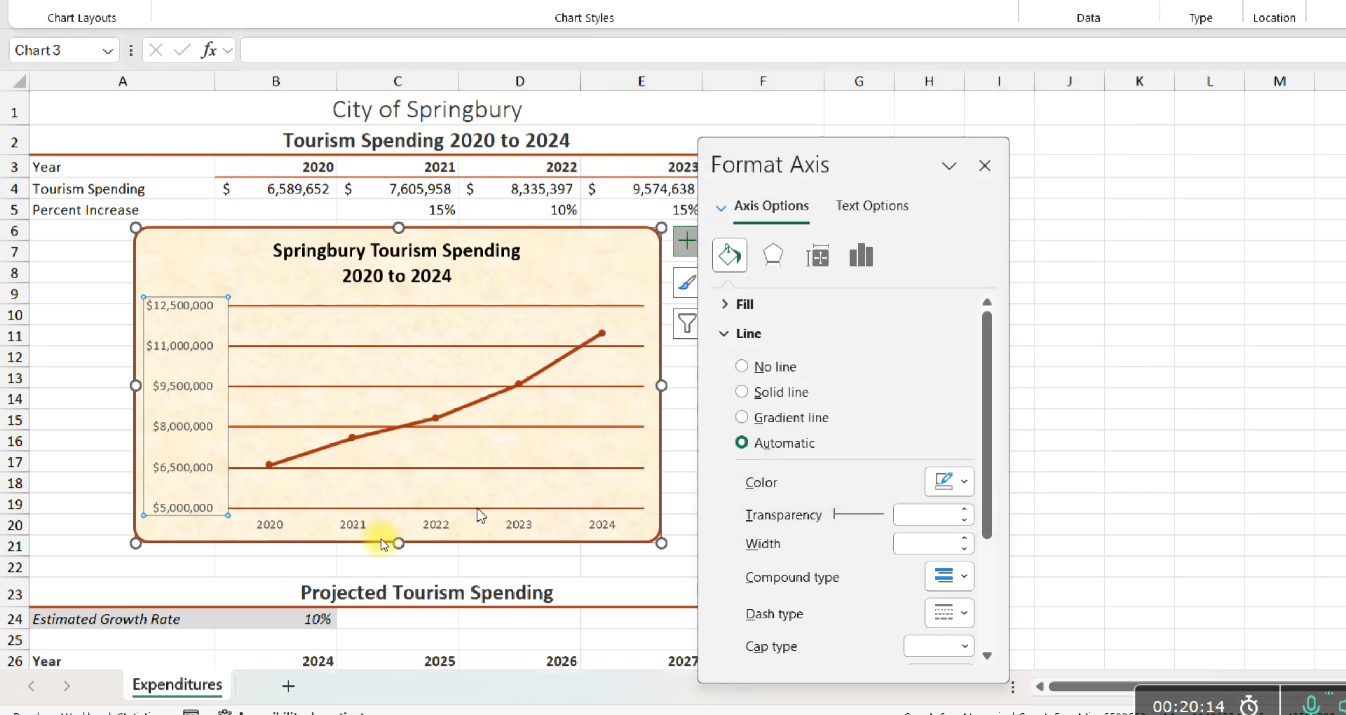
right_click(268, 531)
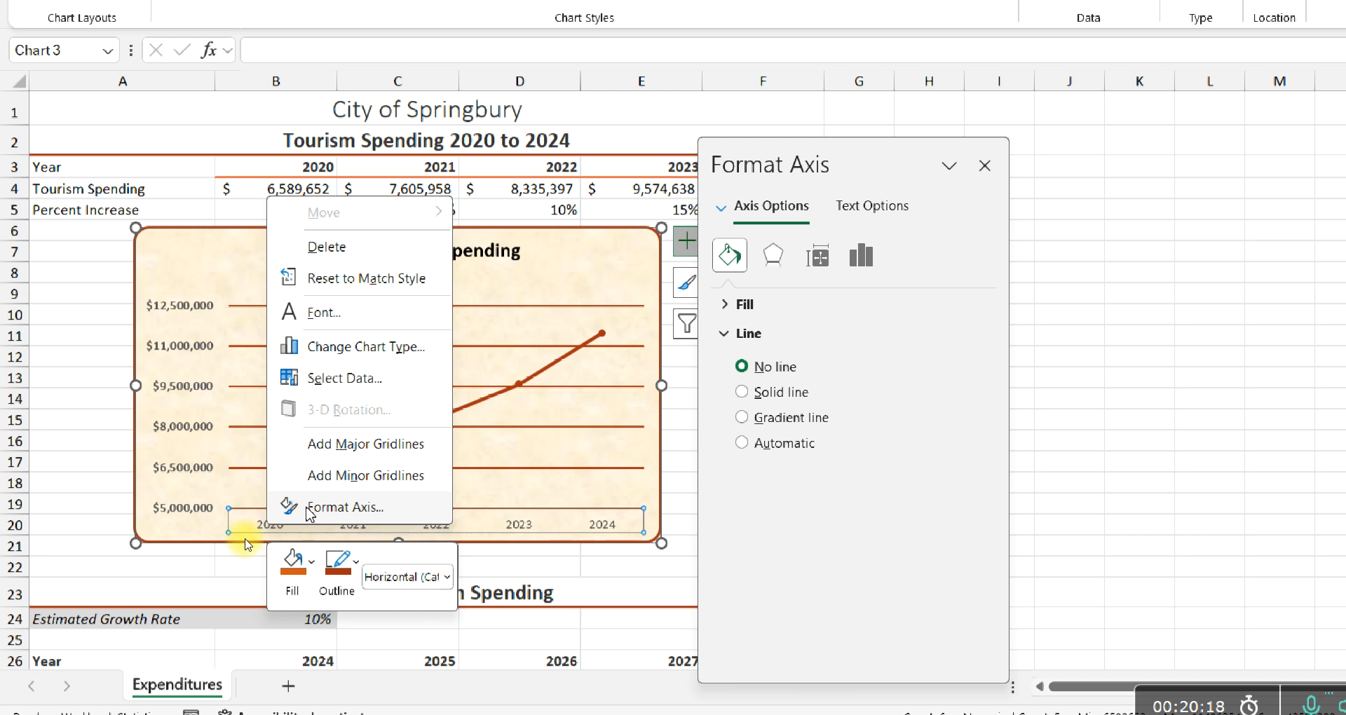
left_click(329, 507)
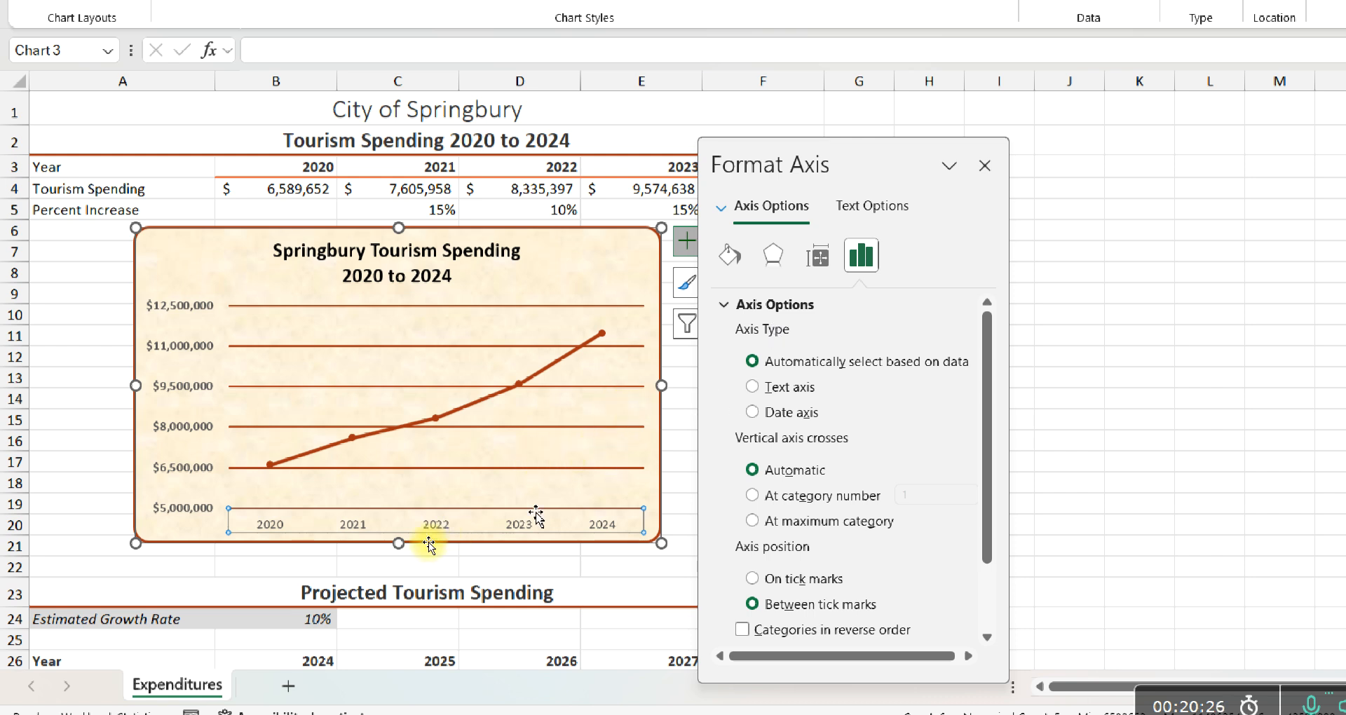
scroll(788, 498, "down", 1)
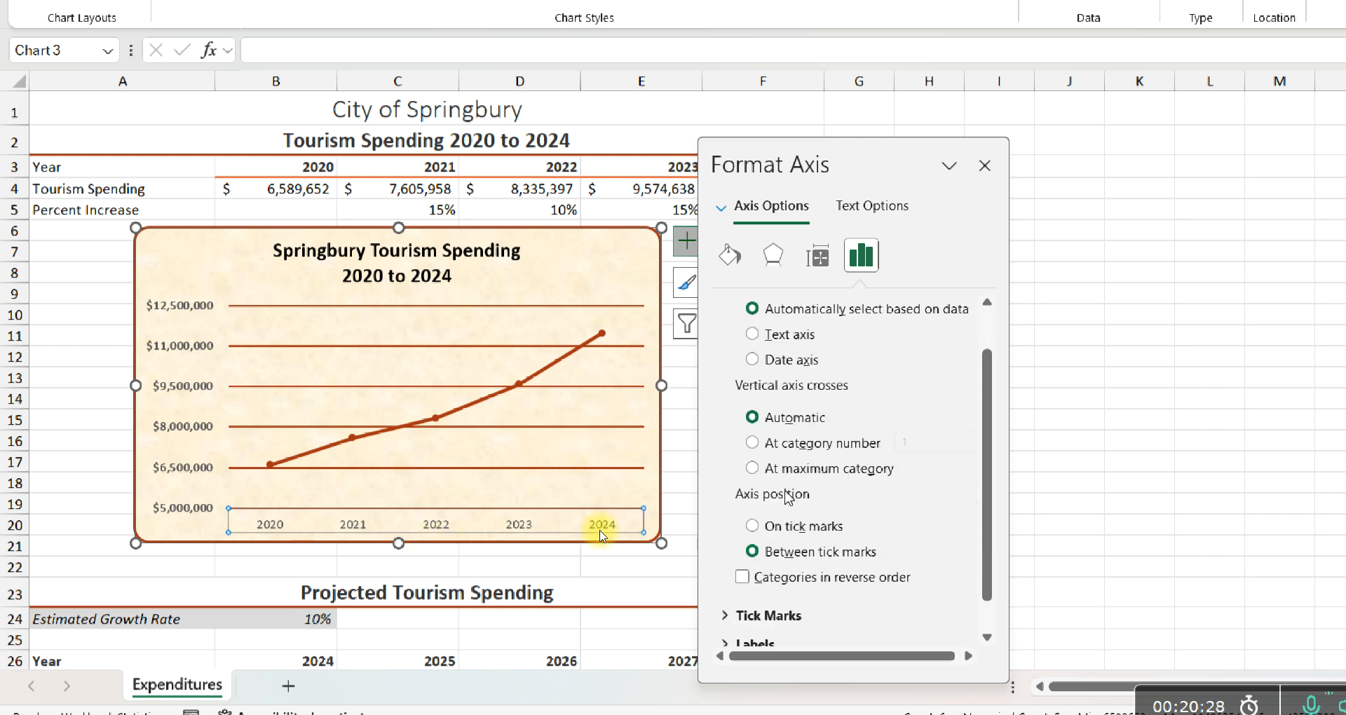
Set the font style of the chart's horizontal axis year labels to Bold and save the workbook
right_click(519, 524)
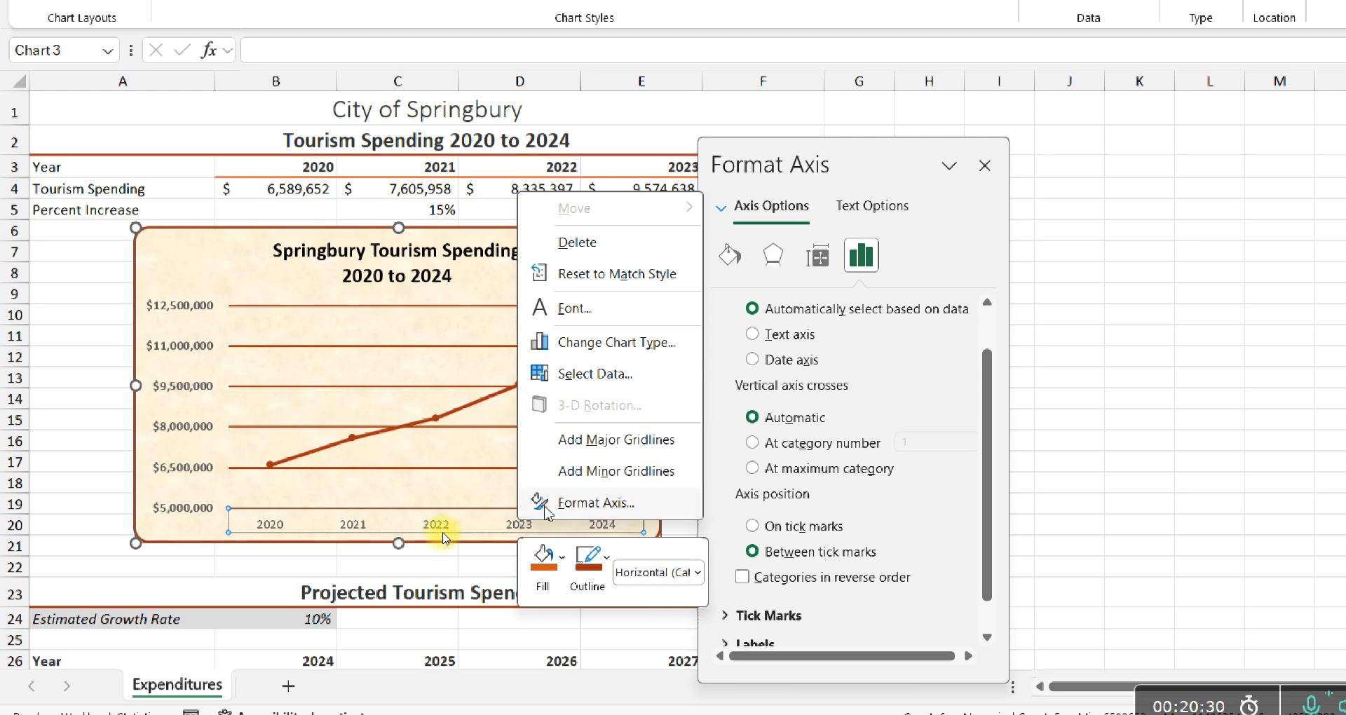
left_click(574, 308)
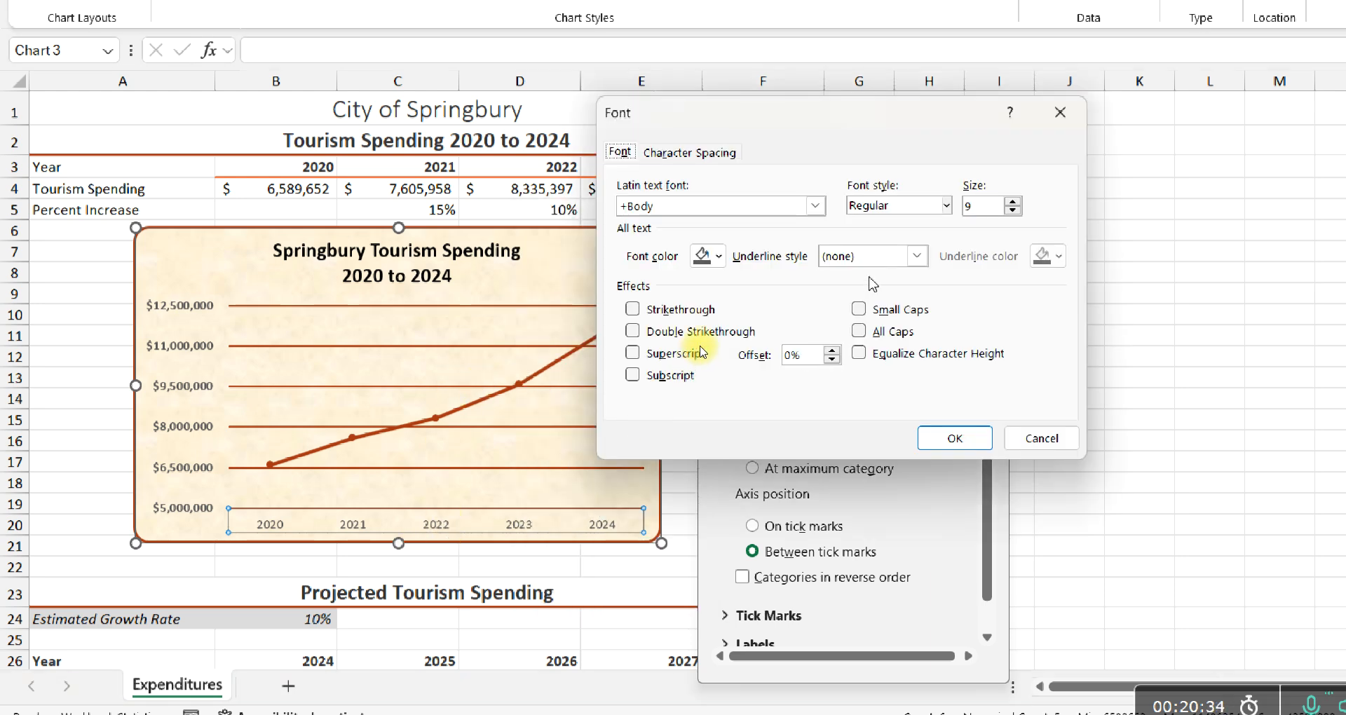
left_click(886, 206)
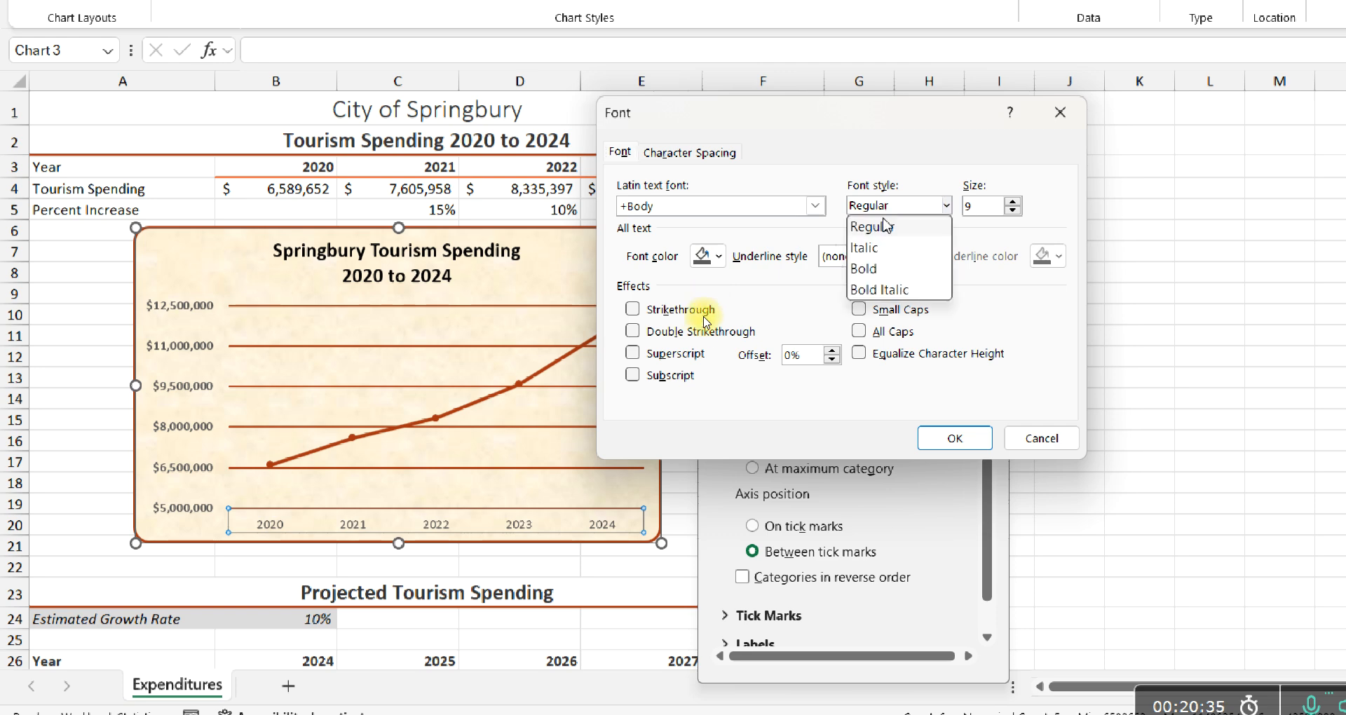
left_click(876, 271)
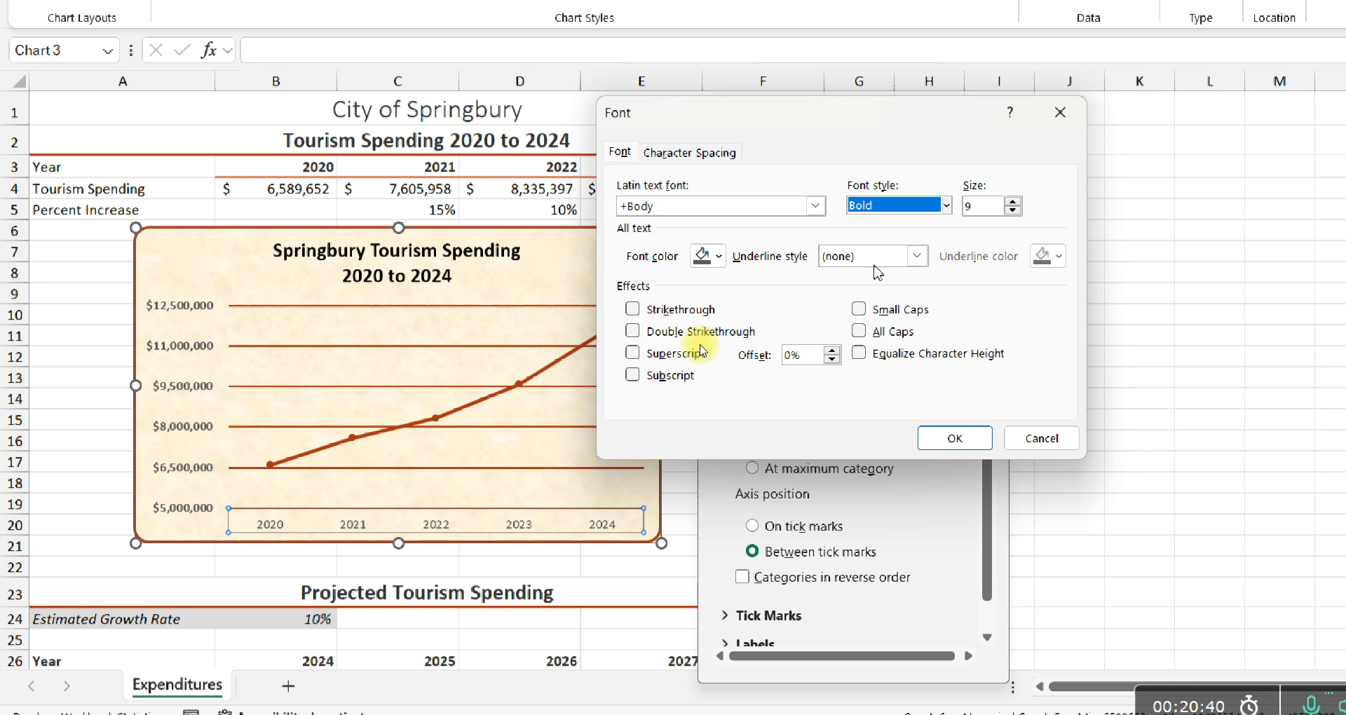
left_click(937, 454)
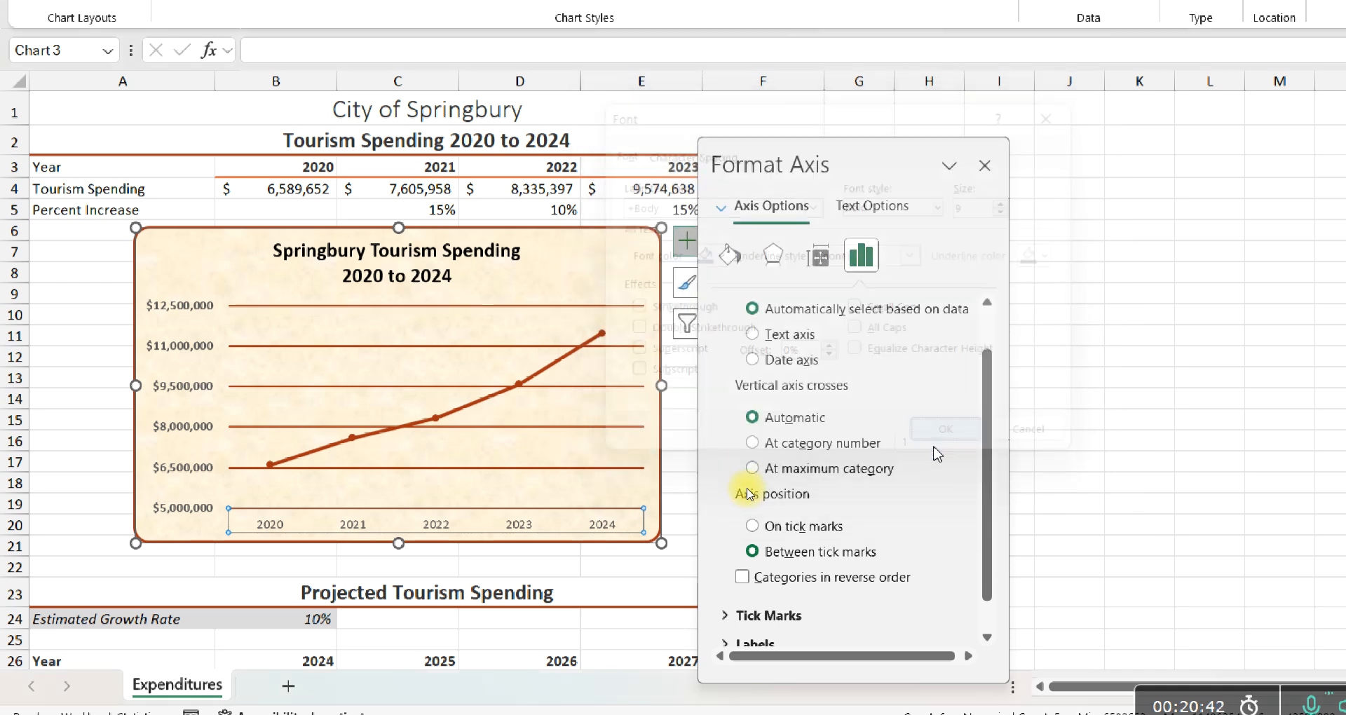
scroll(939, 445, "up", 2)
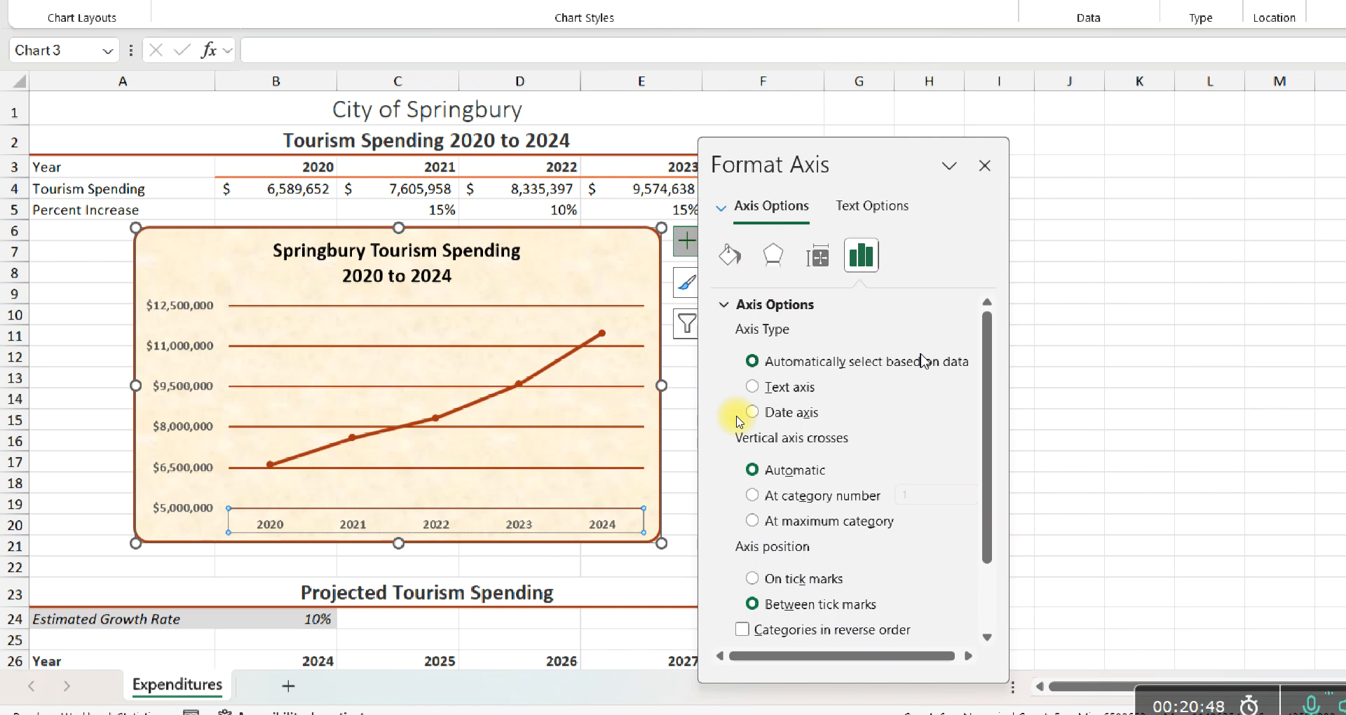
key("ctrl+s")
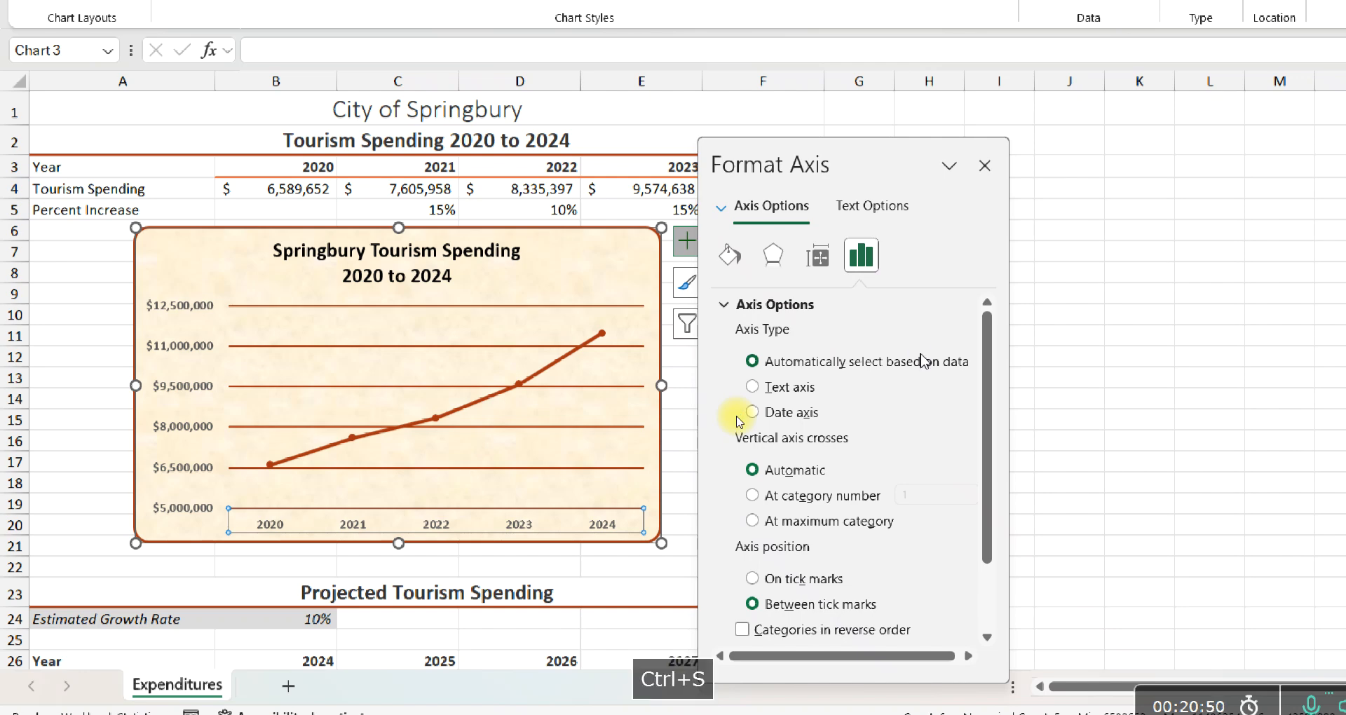